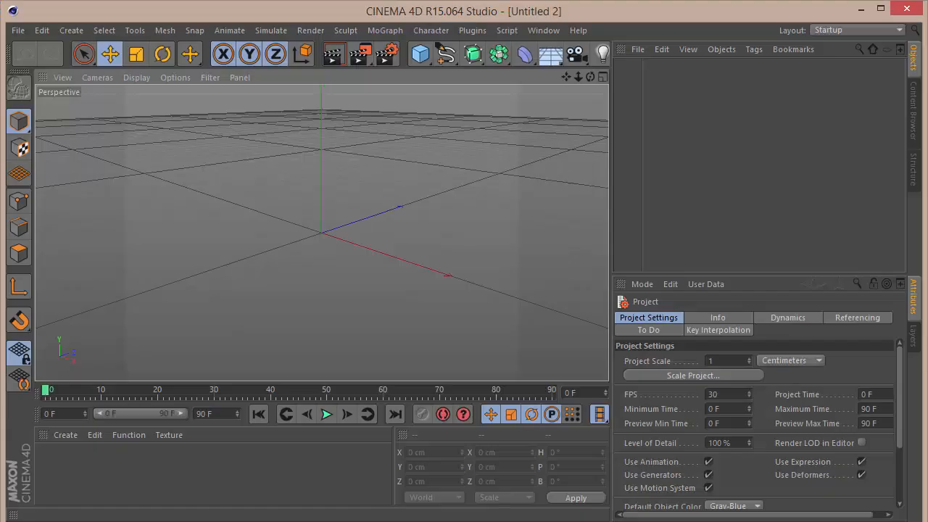
Set the render output resolution to 1280 x 720 pixels in the render settings.
left_click(390, 63)
double_click(293, 75)
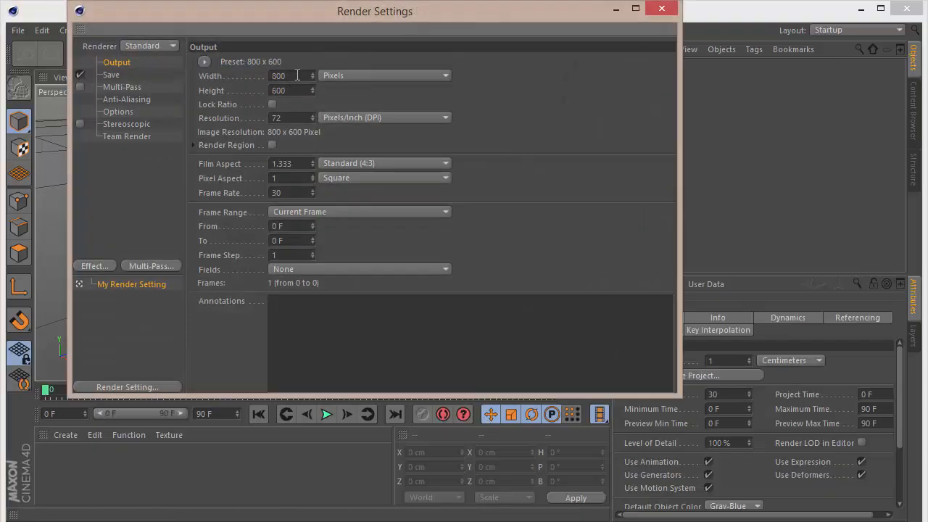
type("125")
type("80")
key("Tab")
key("Tab")
type("720")
key("Return")
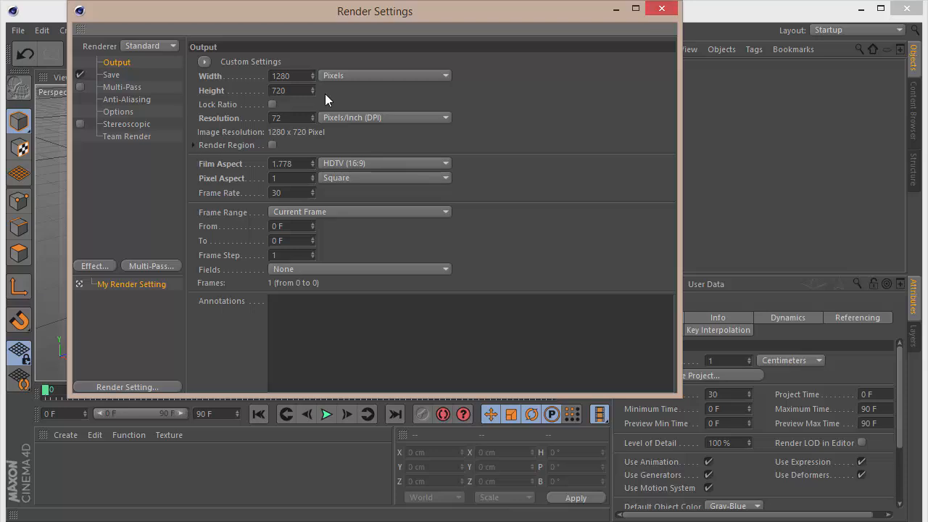
left_click(661, 8)
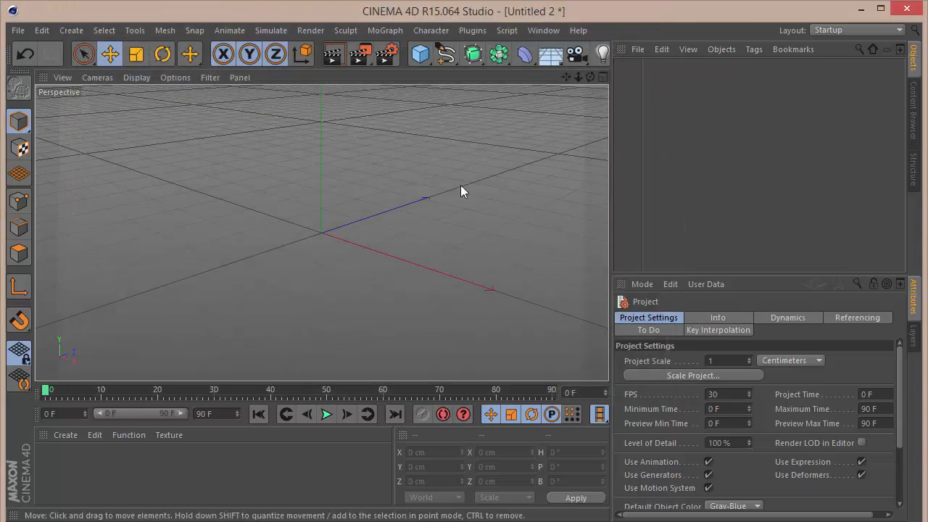
Add a cube as a floor slab with a Y size of 20 cm and Y position of -130 cm.
left_click(420, 53)
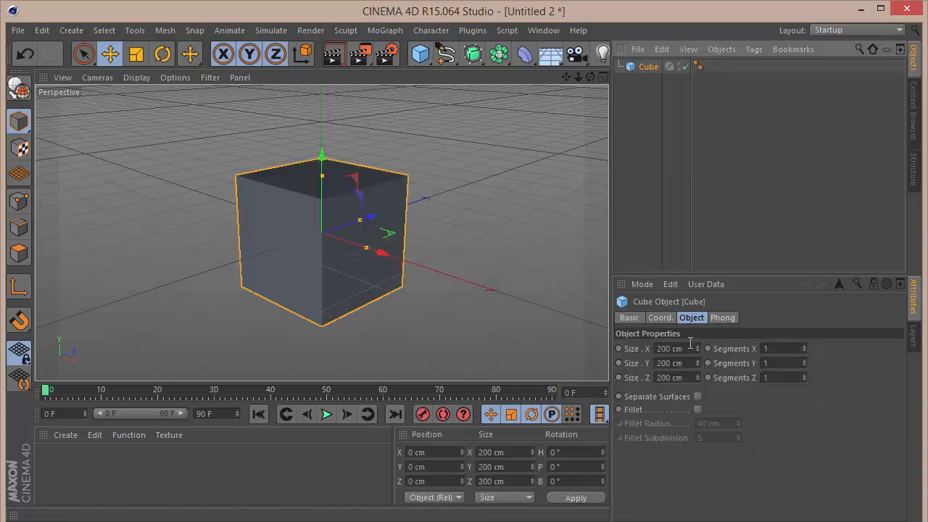
double_click(684, 362)
type("20")
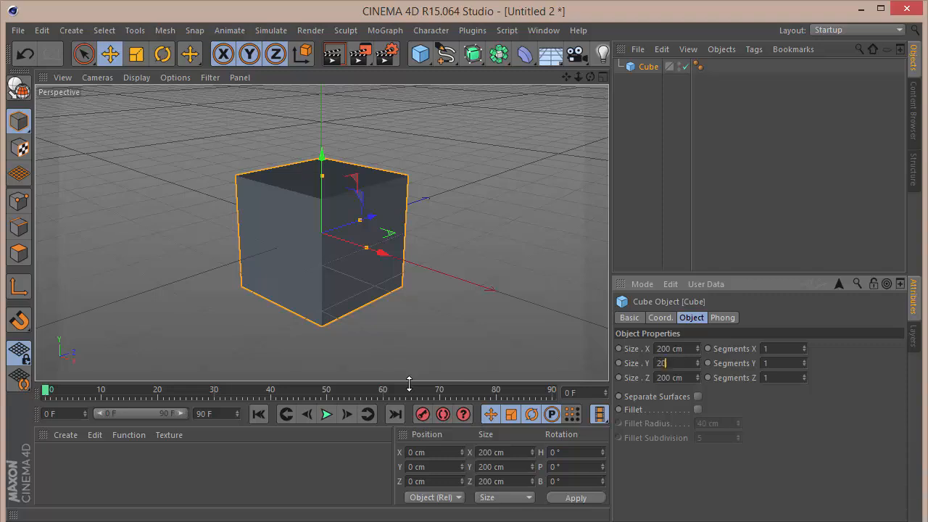
key("Return")
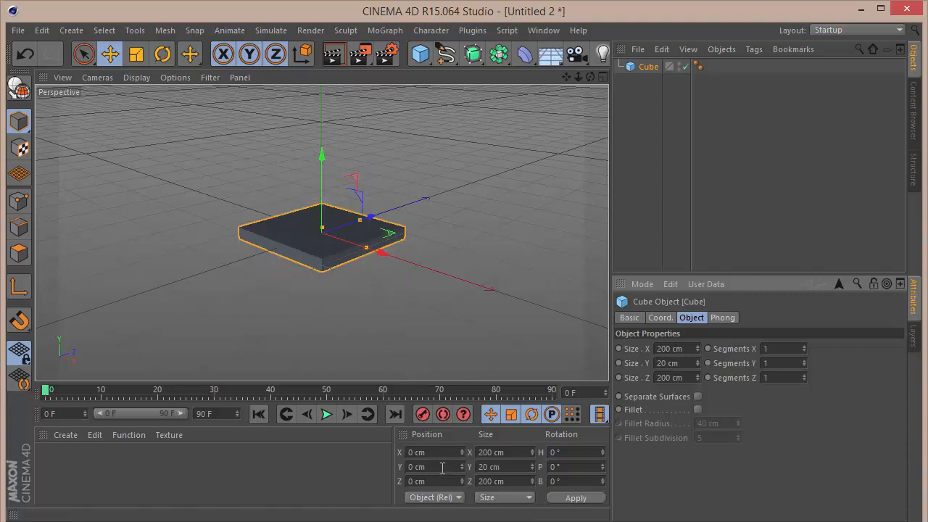
double_click(434, 467)
type("-130")
key("Return")
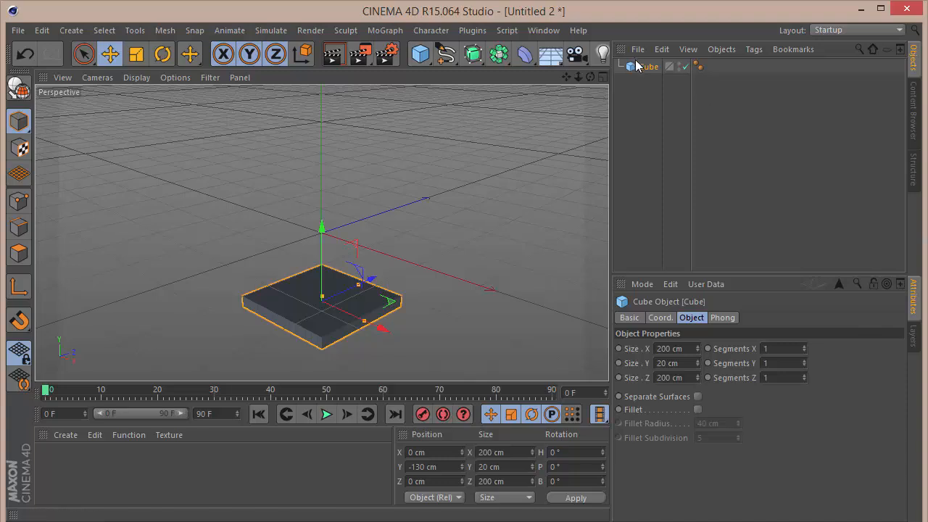
Add a second cube, a cone and a cylinder primitive to the scene.
left_click(421, 53)
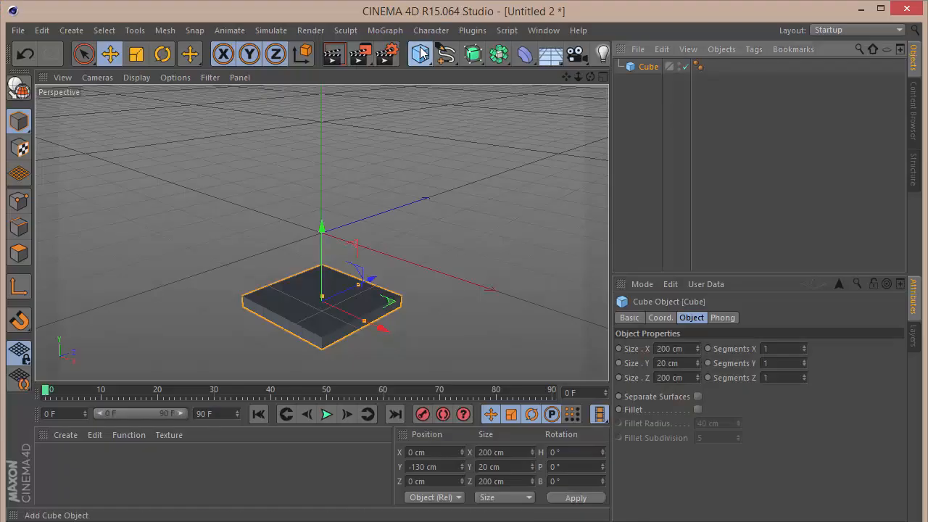
left_click(420, 53)
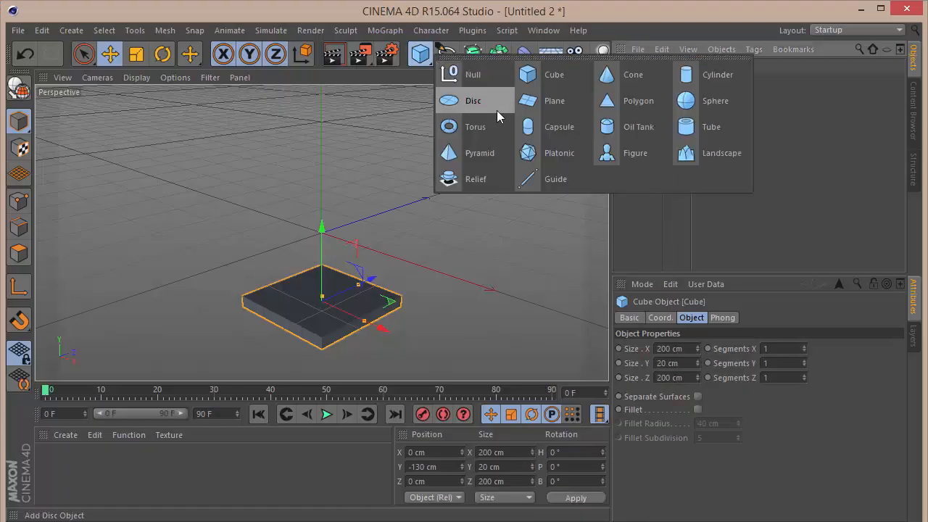
left_click(546, 83)
left_click(420, 53)
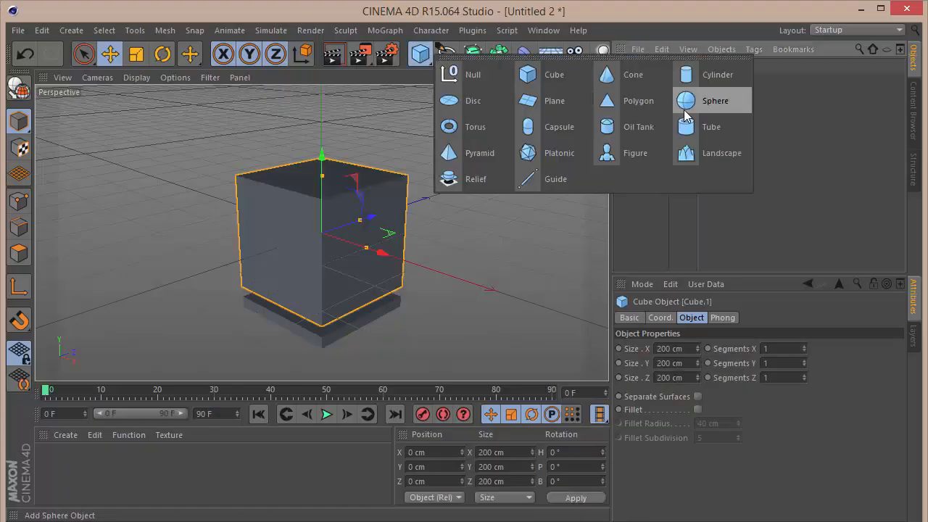
left_click(634, 74)
left_click(420, 52)
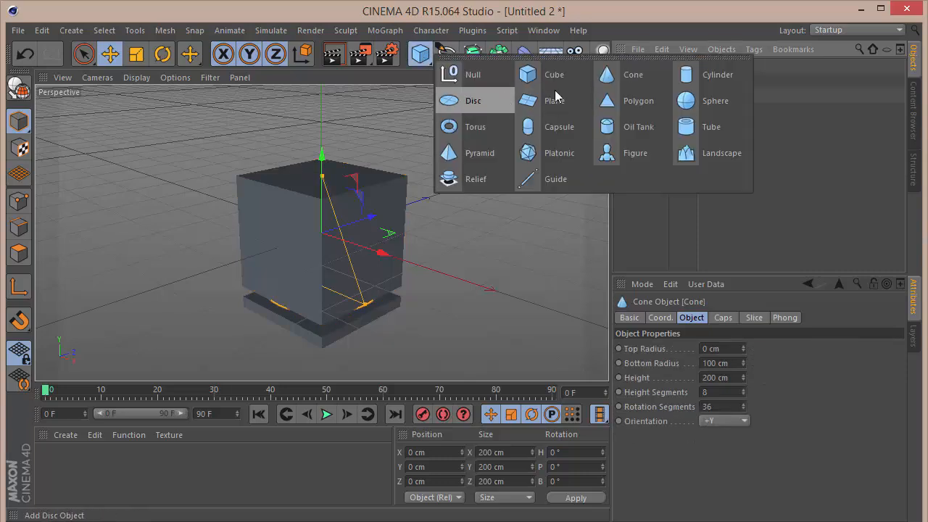
left_click(718, 74)
Add a sphere, a torus, a pyramid and a platonic primitive to the scene.
left_click(420, 53)
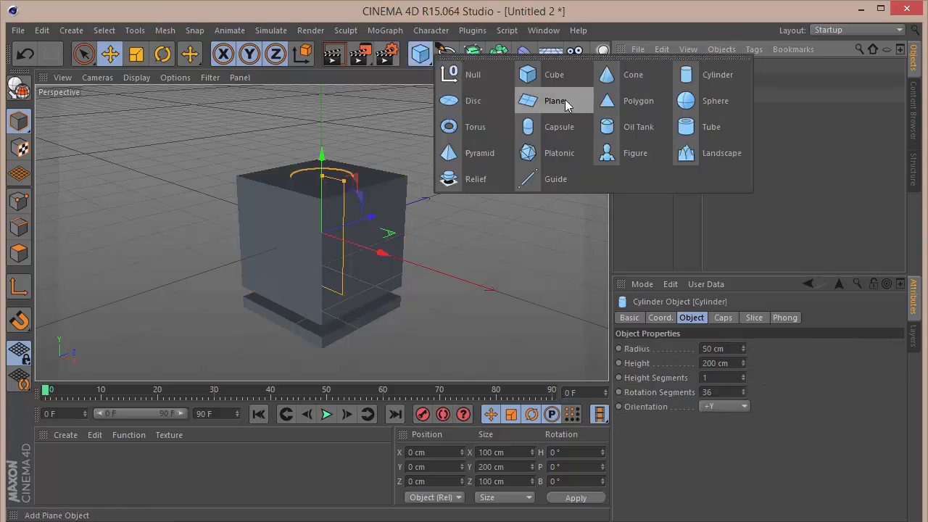
left_click(712, 100)
left_click(419, 53)
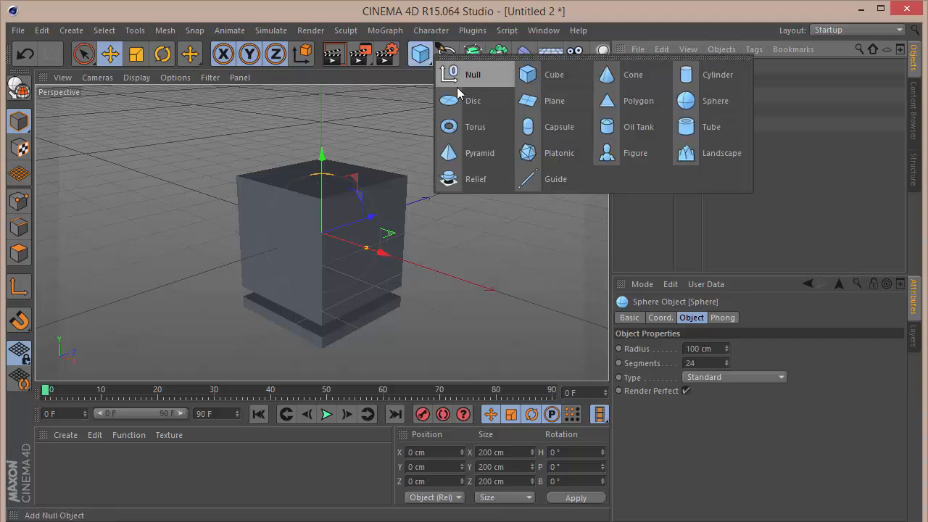
left_click(473, 127)
left_click(419, 53)
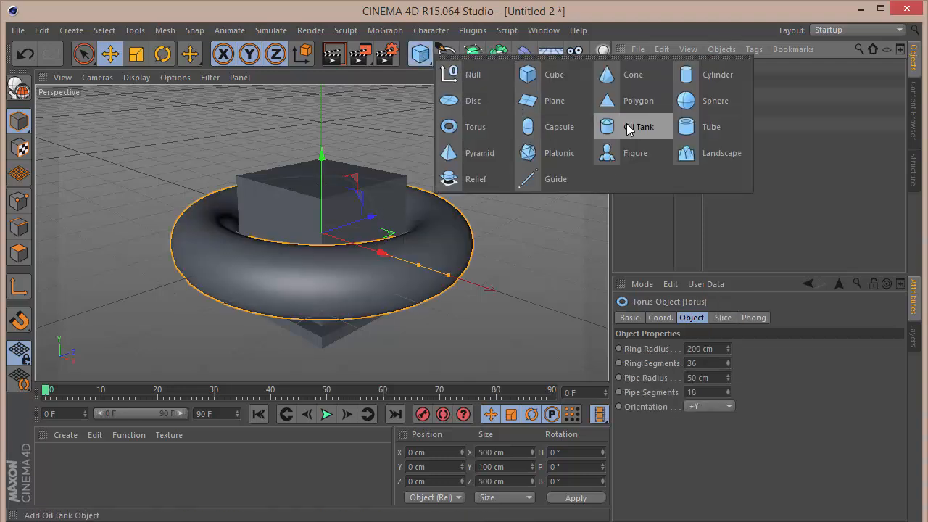
left_click(504, 153)
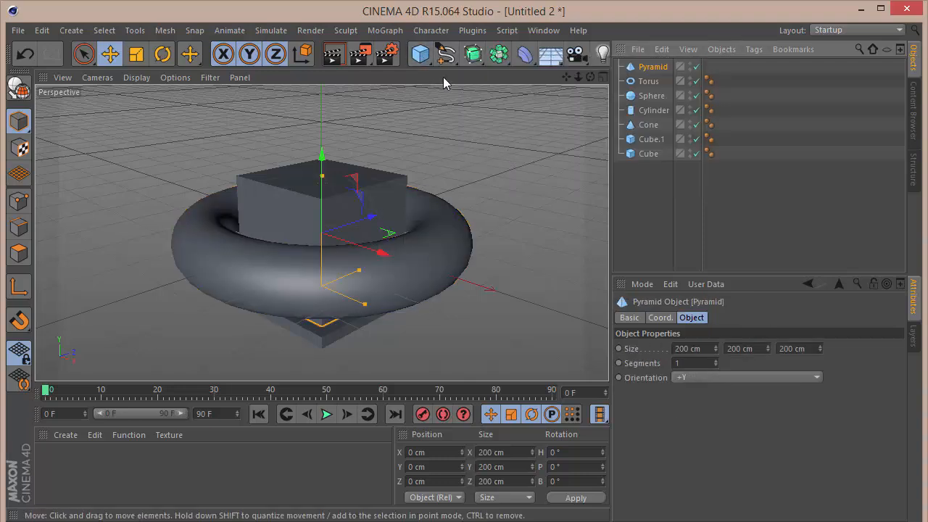
left_click(420, 53)
left_click(548, 154)
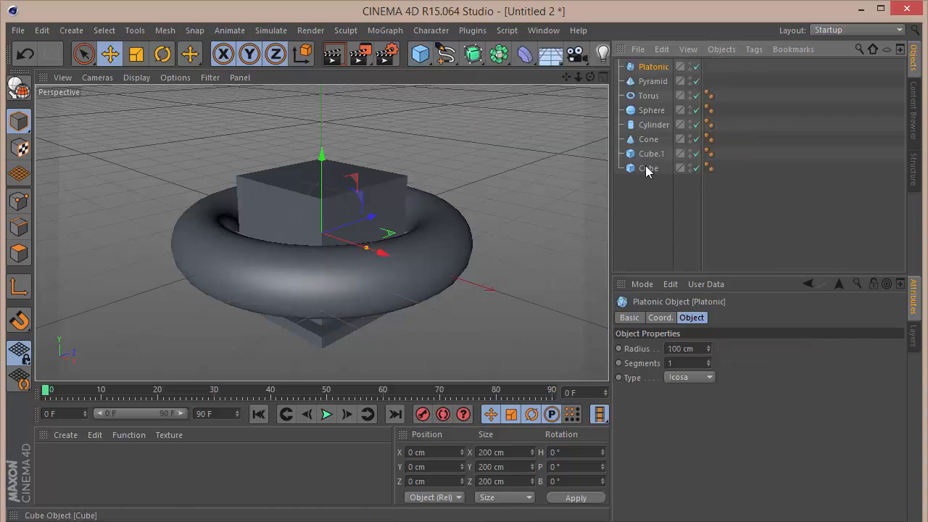
Create a MoGraph Cloner object.
left_click(420, 53)
left_click(650, 153, "shift")
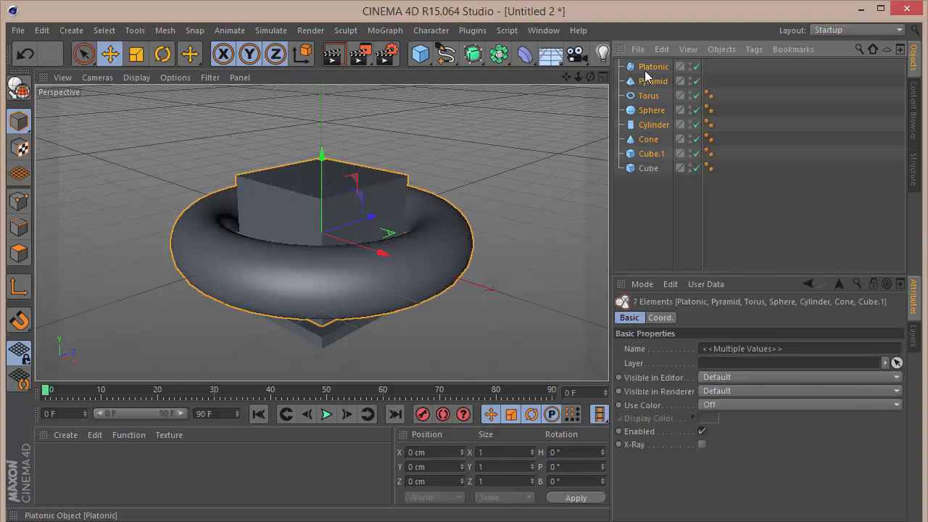
left_click(387, 33)
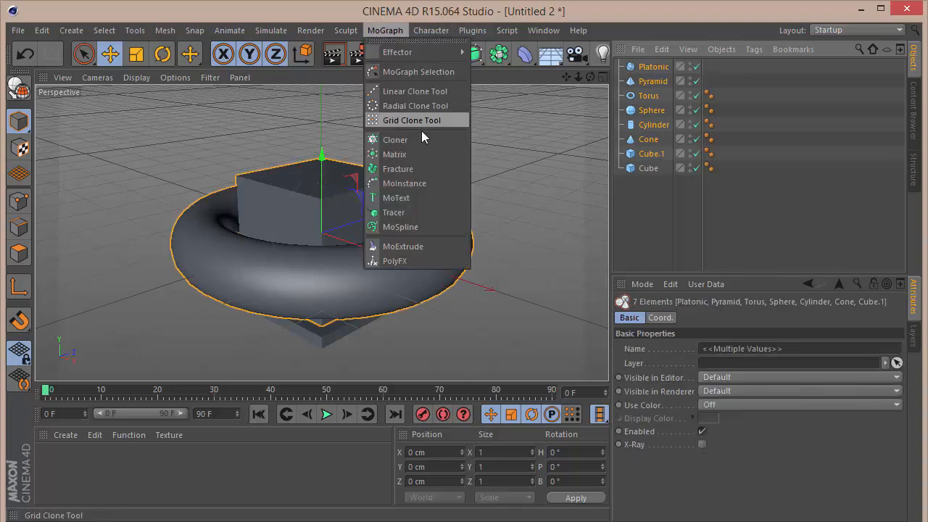
left_click(418, 142)
Move the seven primitives from Platonic to Cube.1 into the Cloner as its children.
left_click(647, 83)
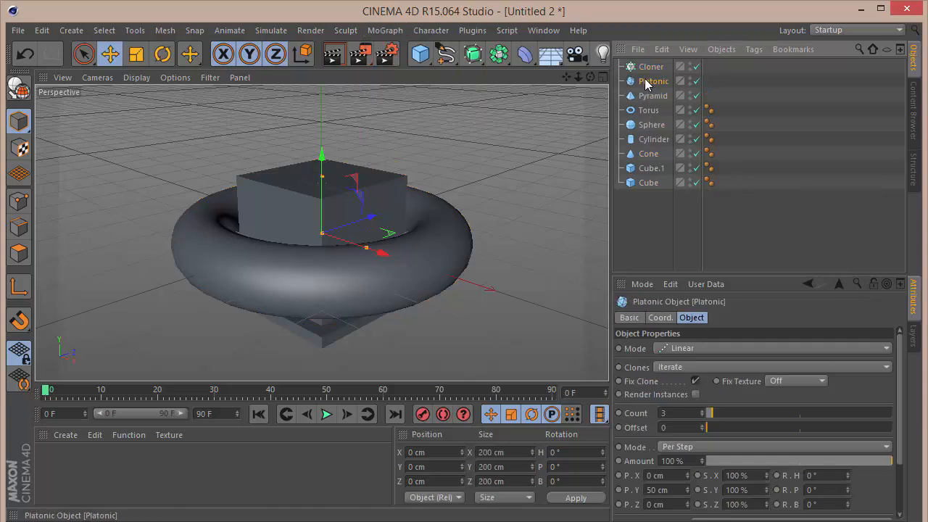
left_click(647, 168, "shift")
left_click_drag(645, 106, 648, 68)
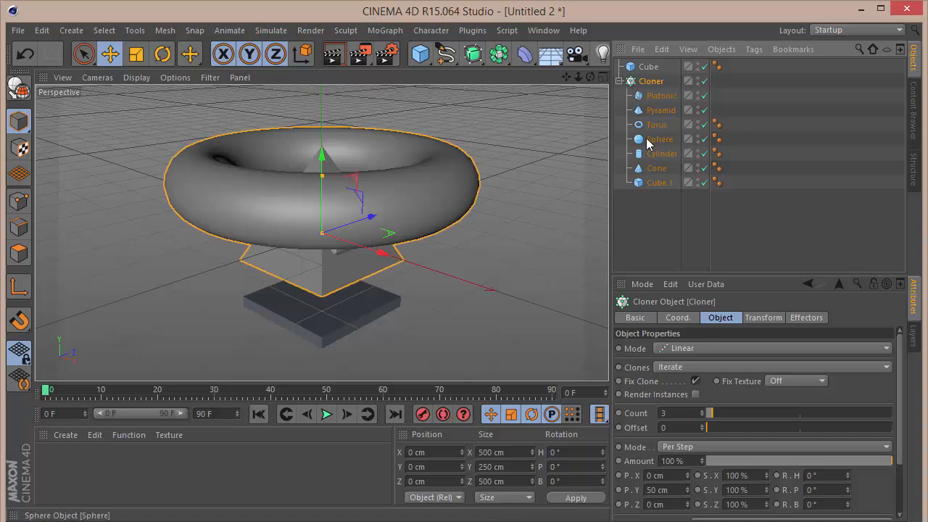
Scale the seven child primitives down to roughly a tenth of their size with the Scale tool.
left_click(653, 96)
left_click(658, 183, "shift")
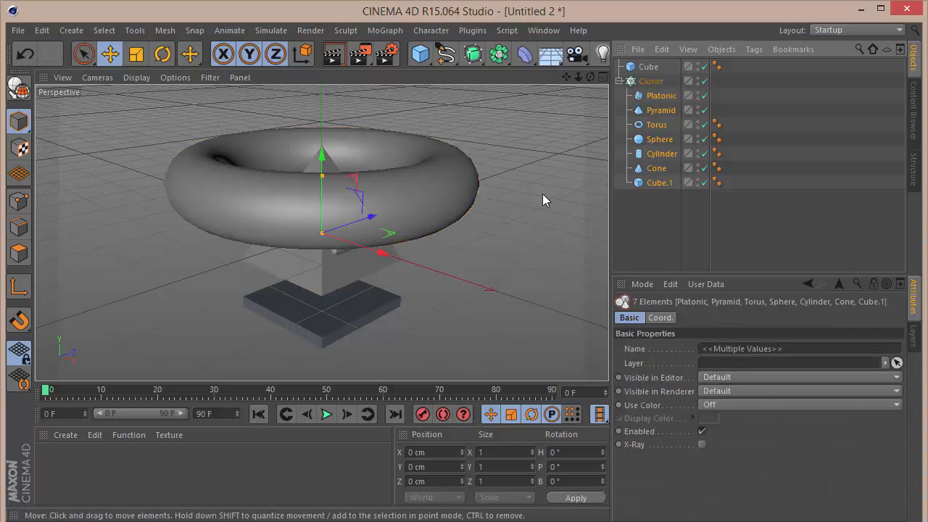
key("t")
mouse_move(546, 139)
left_mouse_down()
mouse_move(296, 239)
mouse_move(130, 276)
left_mouse_up()
left_click_drag(387, 194, 125, 270)
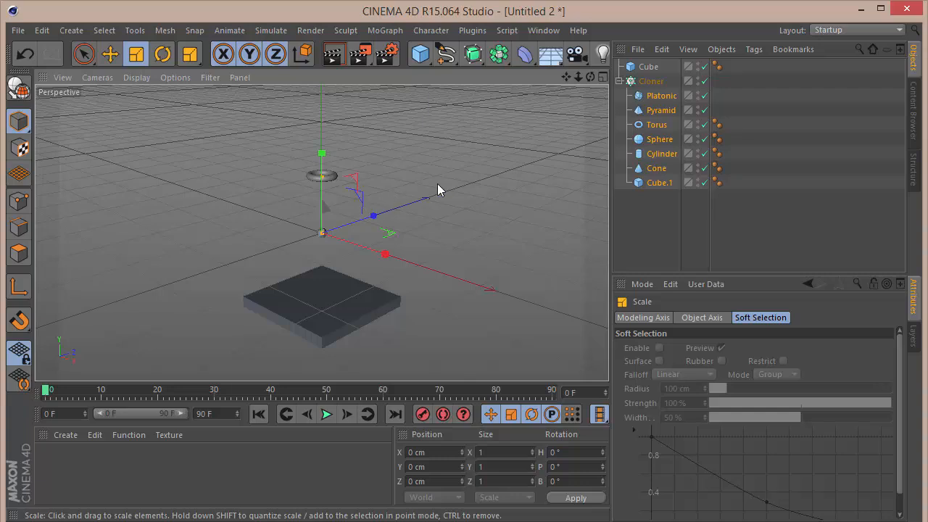
scroll(321, 205, "up", 2)
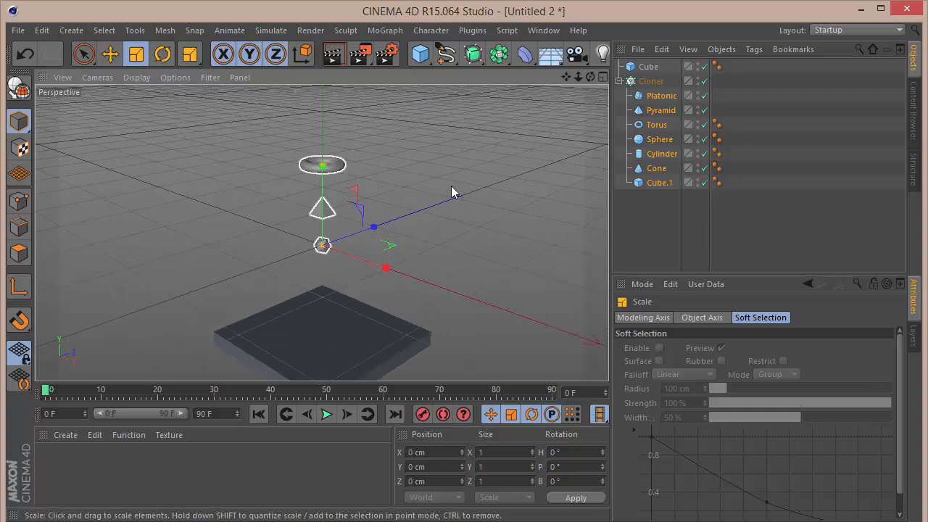
left_click_drag(465, 189, 461, 192)
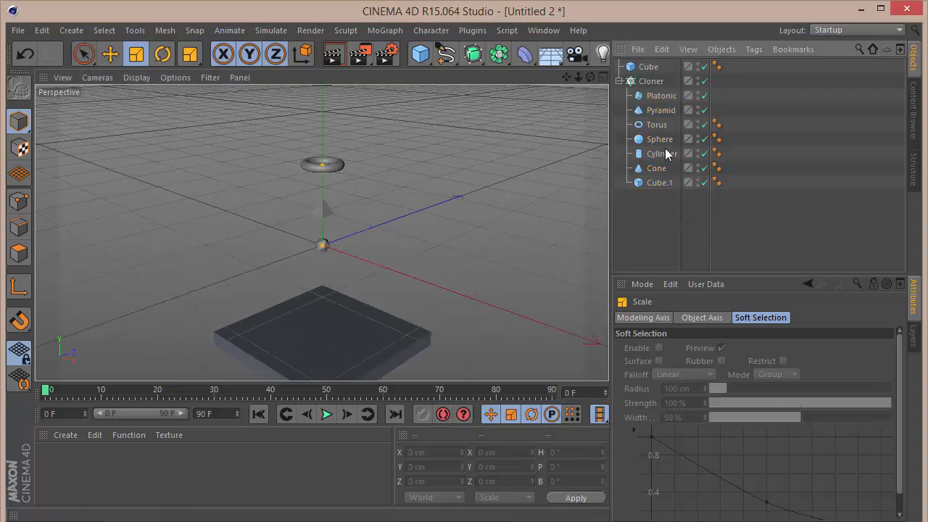
Set the Cloner's mode to Grid Array.
left_click(650, 81)
left_click(696, 348)
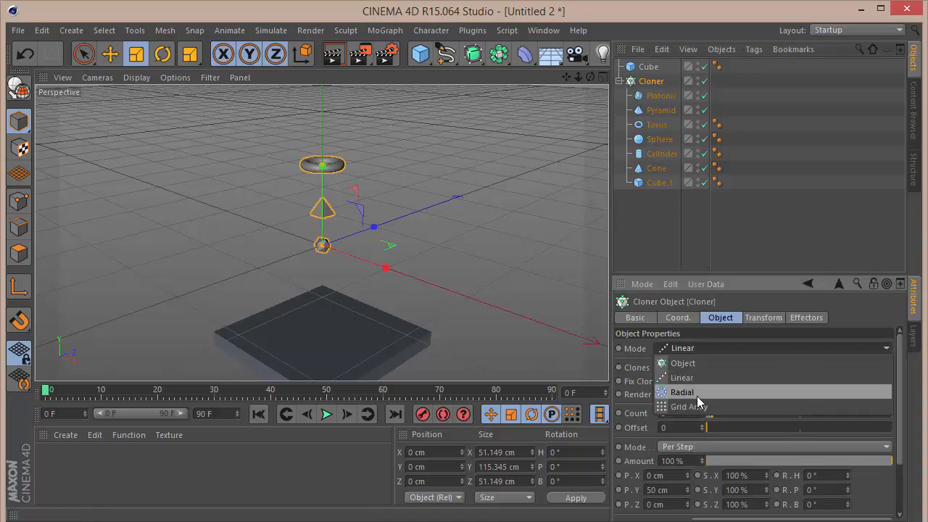
left_click(697, 404)
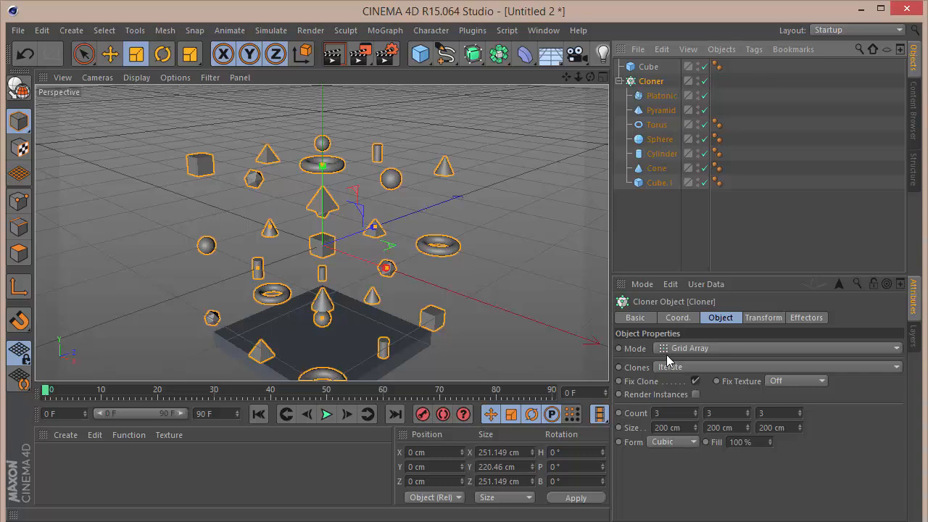
Set the cloner grid size to 150 cm, 65 cm and 165 cm.
left_click(690, 427)
type("1")
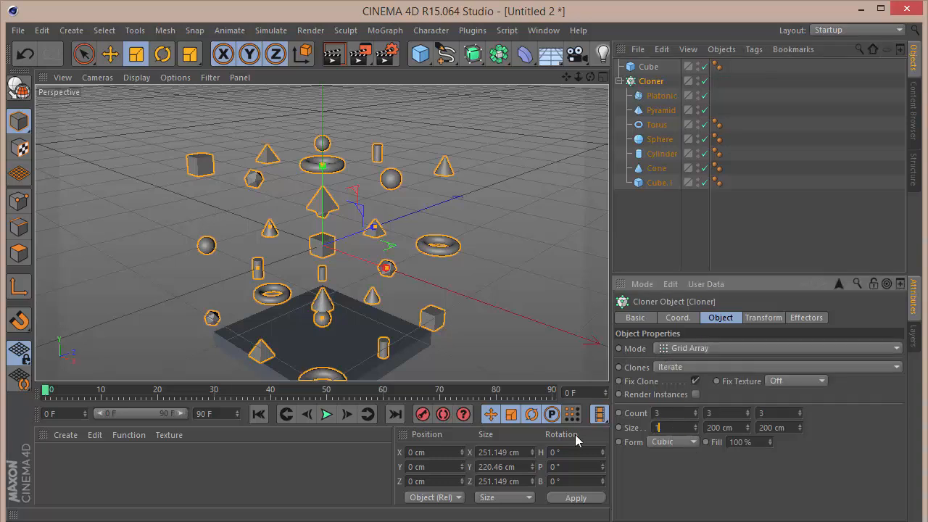
type("50")
key("Tab")
type("65")
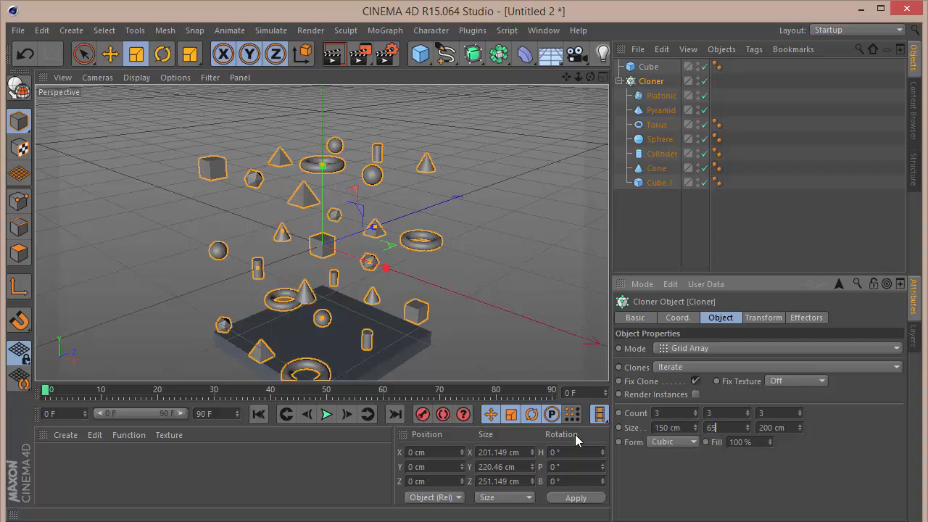
key("Tab")
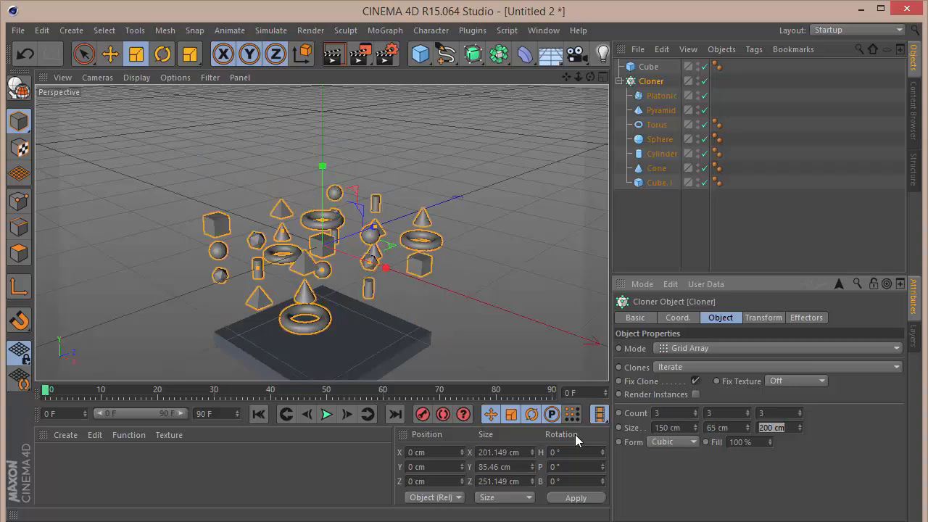
type("165")
key("Return")
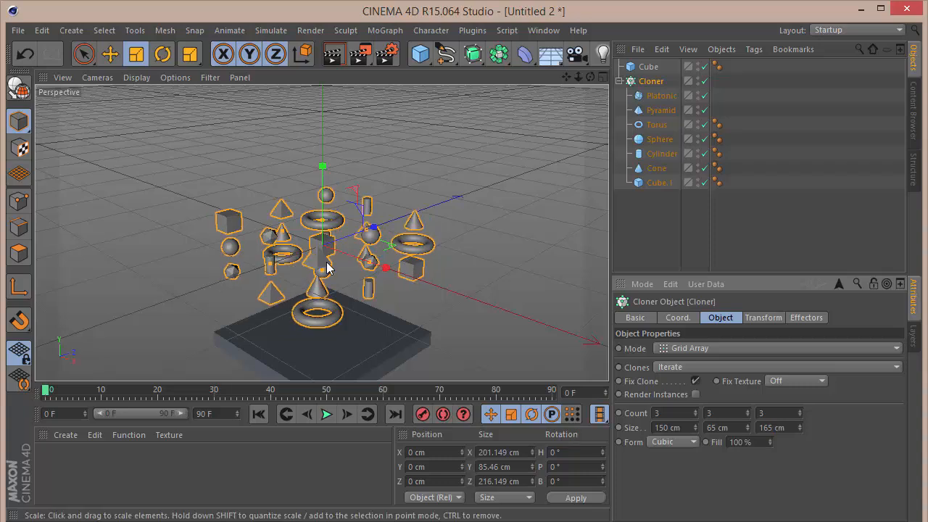
Scale the torus inside the Cloner down further.
left_click(657, 210)
left_click(656, 125)
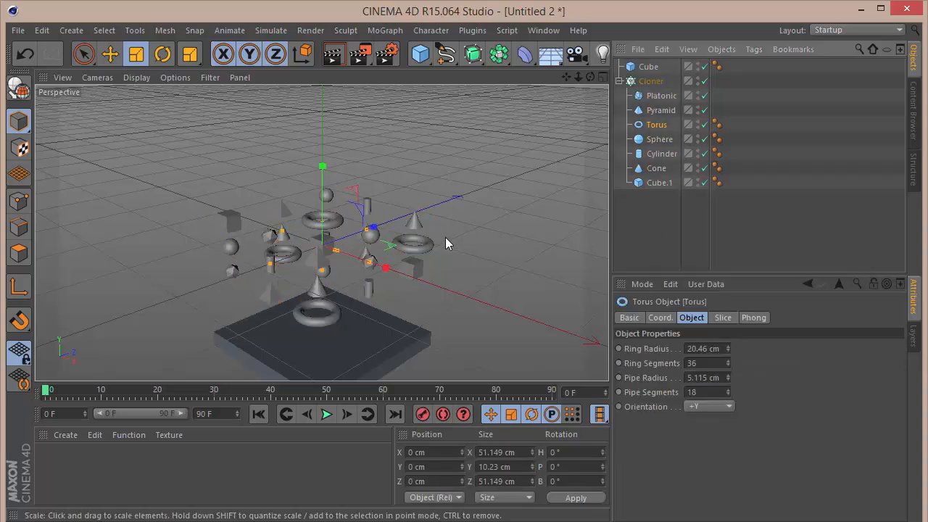
left_click_drag(445, 237, 322, 274)
left_click(670, 245)
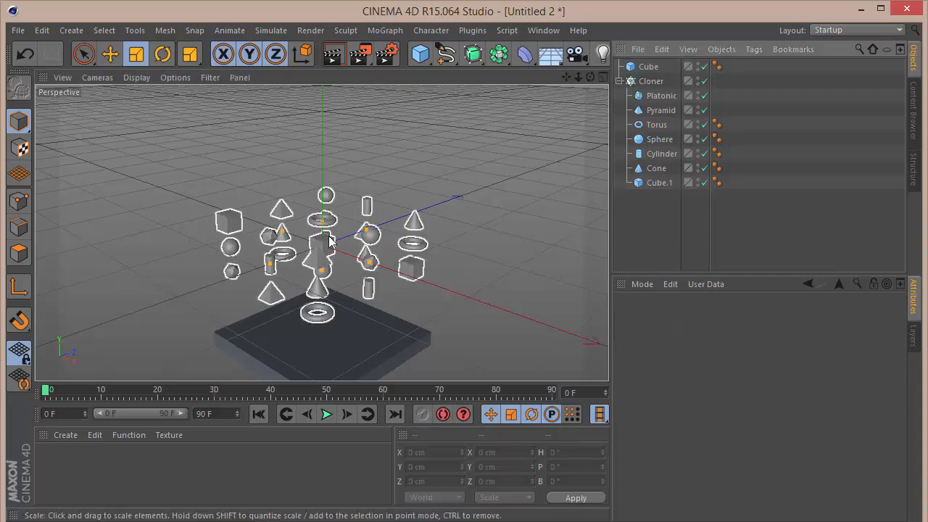
Set the Cloner's grid count to 10 by 10 by 10.
left_click(656, 80)
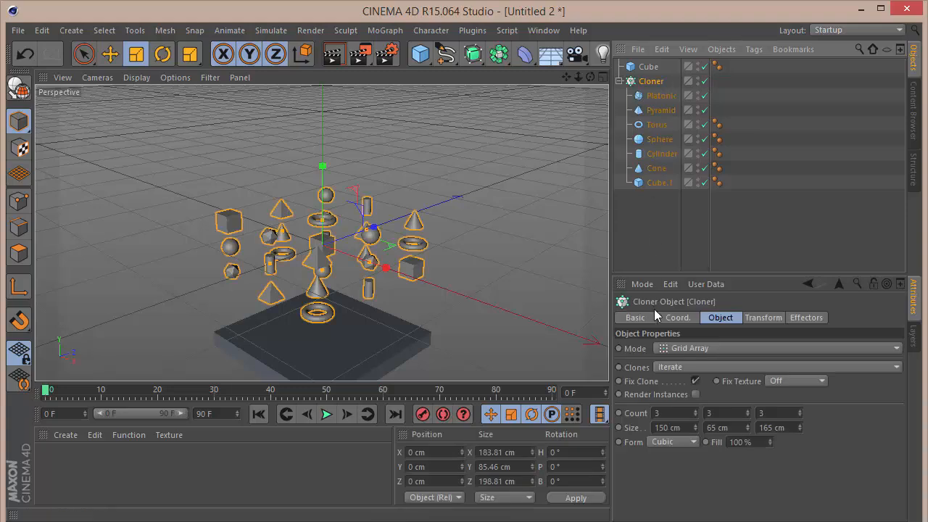
double_click(668, 414)
type("10")
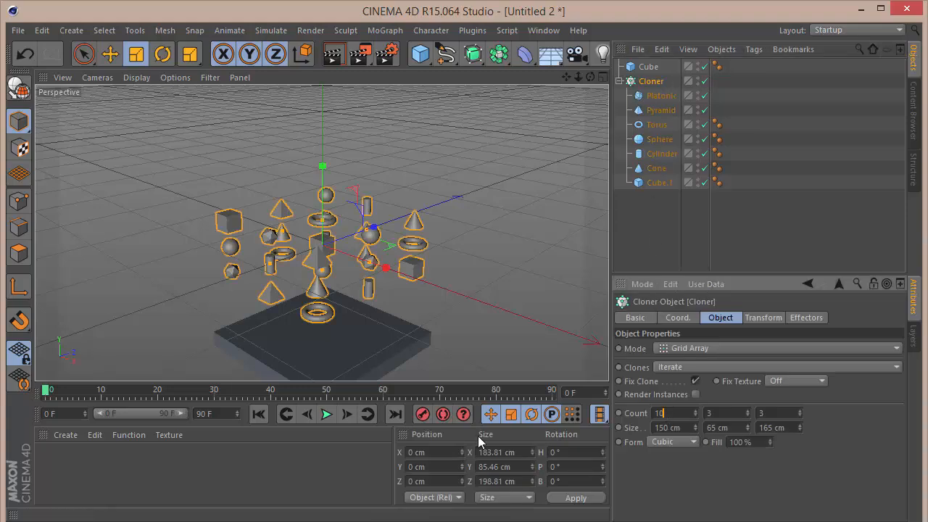
key("Tab")
type("10")
key("Tab")
type("10")
key("Return")
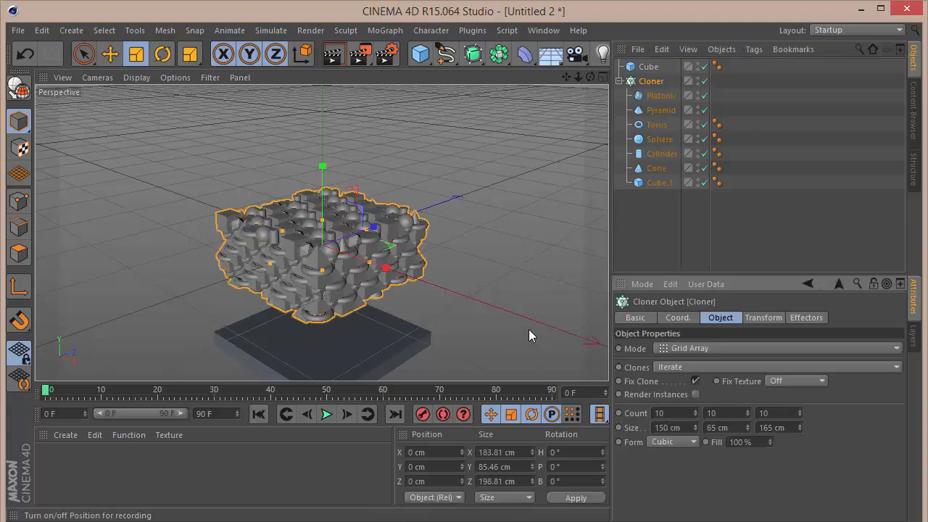
Add a Rigid Body simulation tag to the Cloner.
left_click(738, 225)
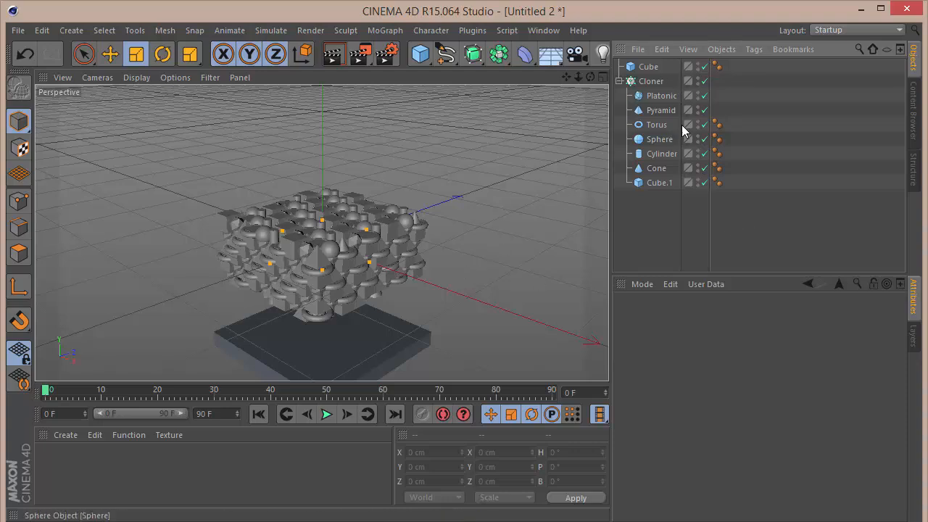
right_click(650, 81)
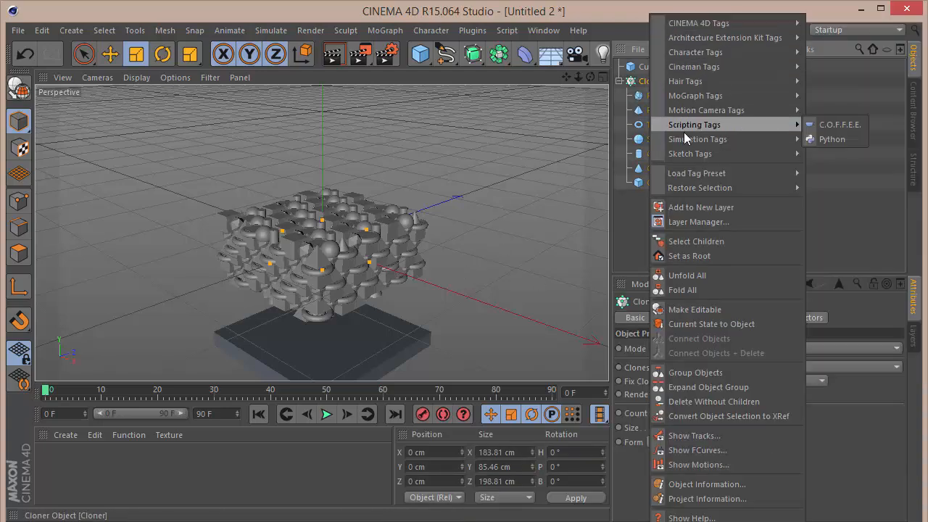
mouse_move(735, 138)
left_click(816, 142)
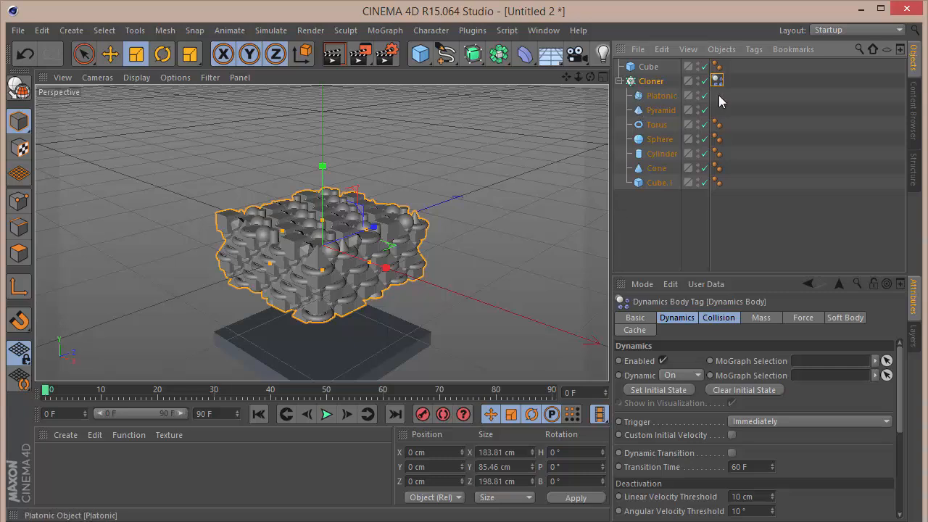
Add a Collider Body simulation tag to the floor Cube.
right_click(648, 68)
mouse_move(729, 138)
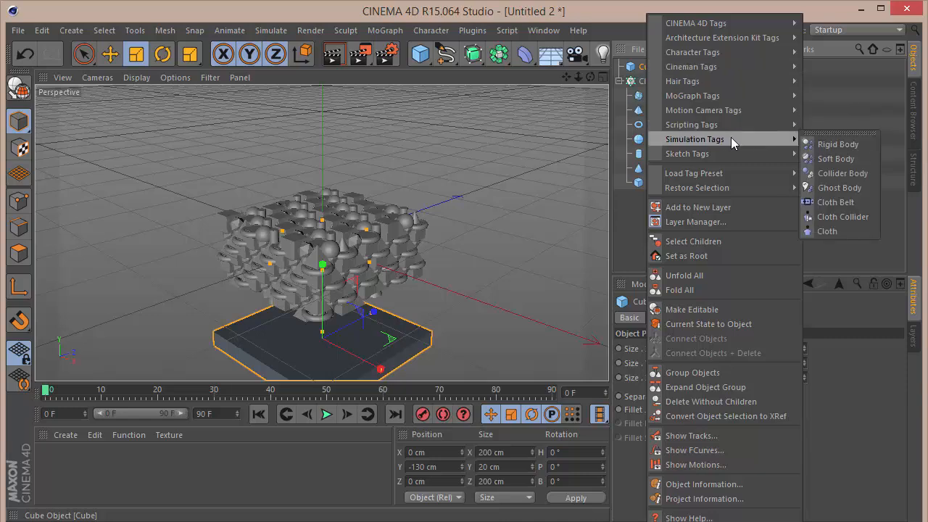
left_click(821, 173)
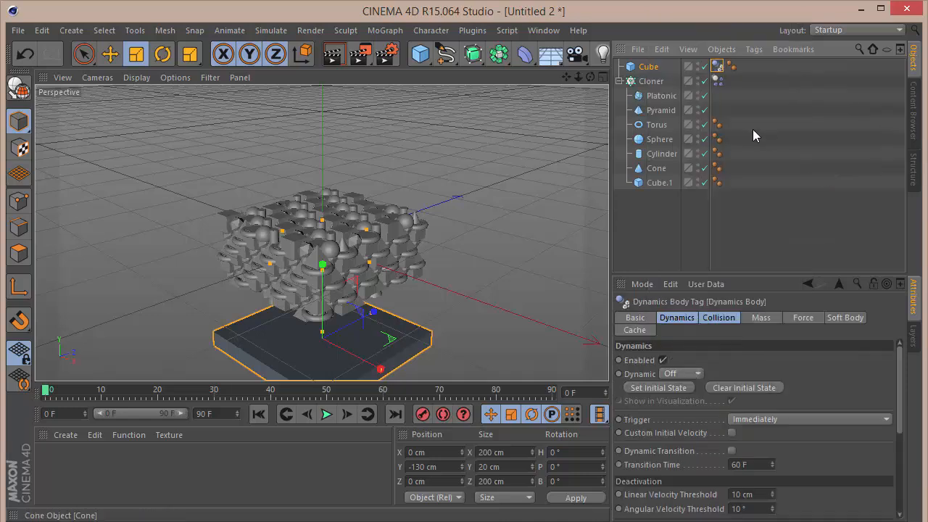
Set both dynamics tags' collision Bounce to 0% and Friction to 150%.
left_click(717, 81, "ctrl")
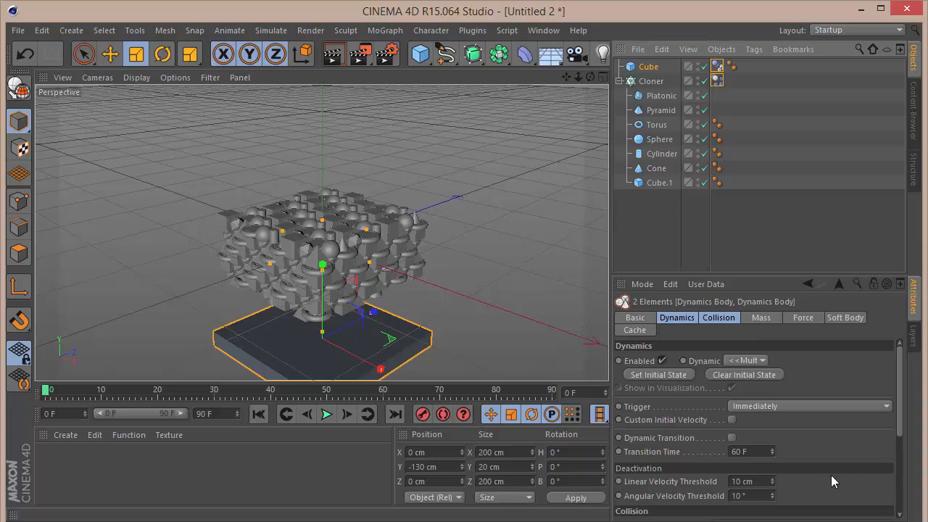
left_click_drag(903, 379, 903, 450)
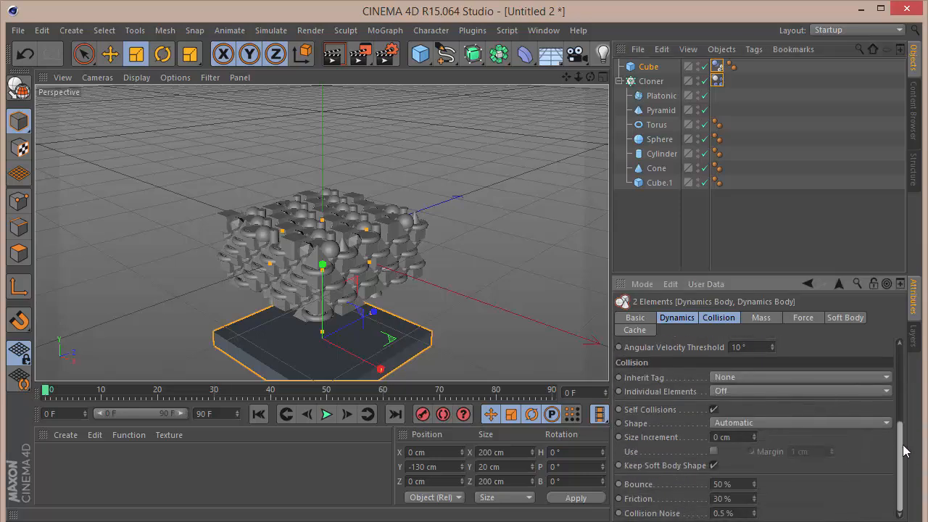
left_click(710, 320)
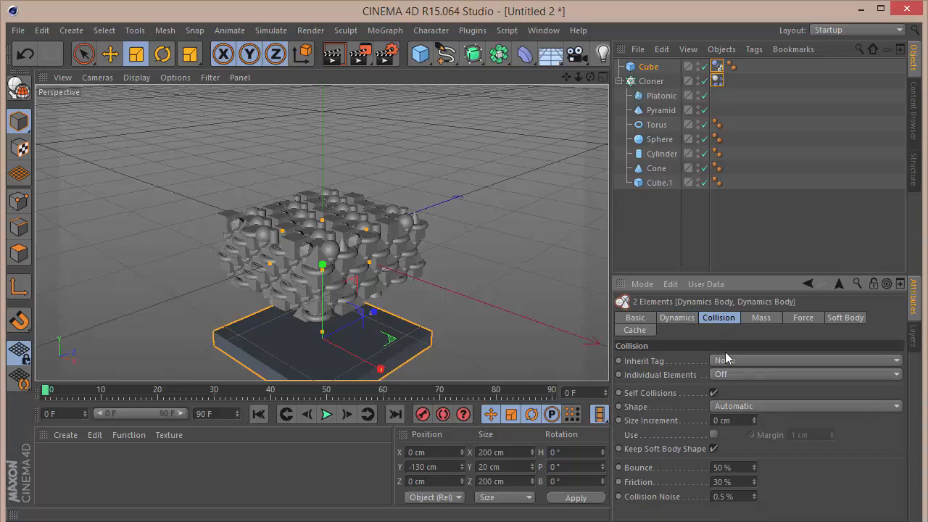
double_click(725, 468)
type("0")
key("Tab")
type("150")
key("Return")
left_click(660, 204)
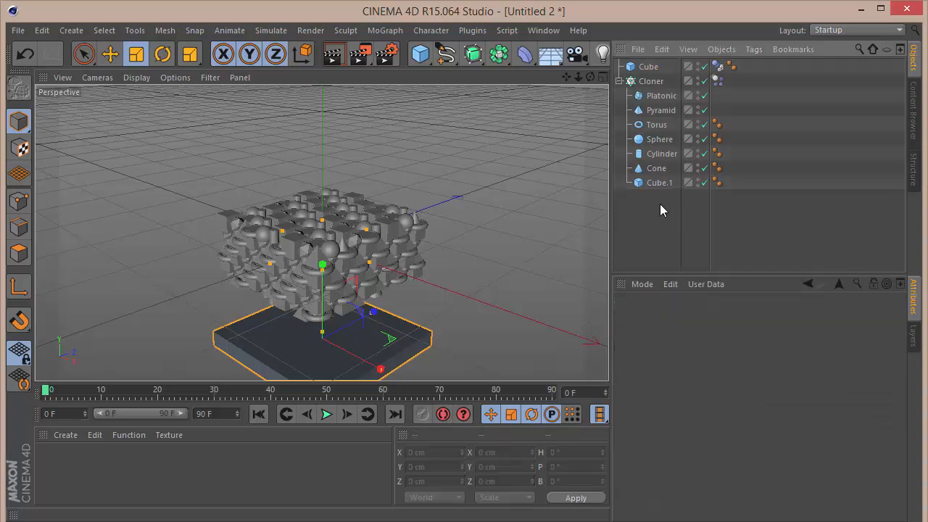
Play the simulation to preview the clones falling onto the slab, then rewind to the start.
middle_click_drag(413, 337, 435, 294, "alt")
left_click_drag(435, 293, 435, 275, "alt")
left_click(328, 414)
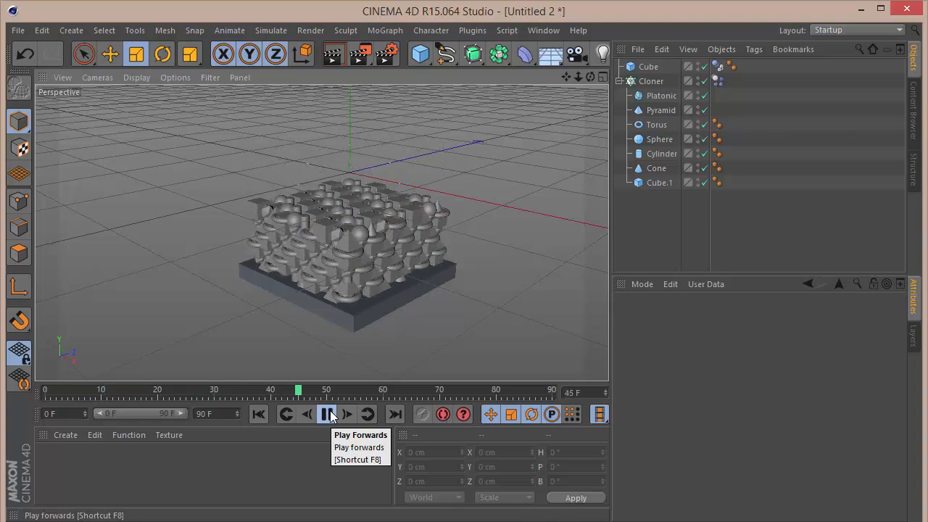
left_click(329, 414)
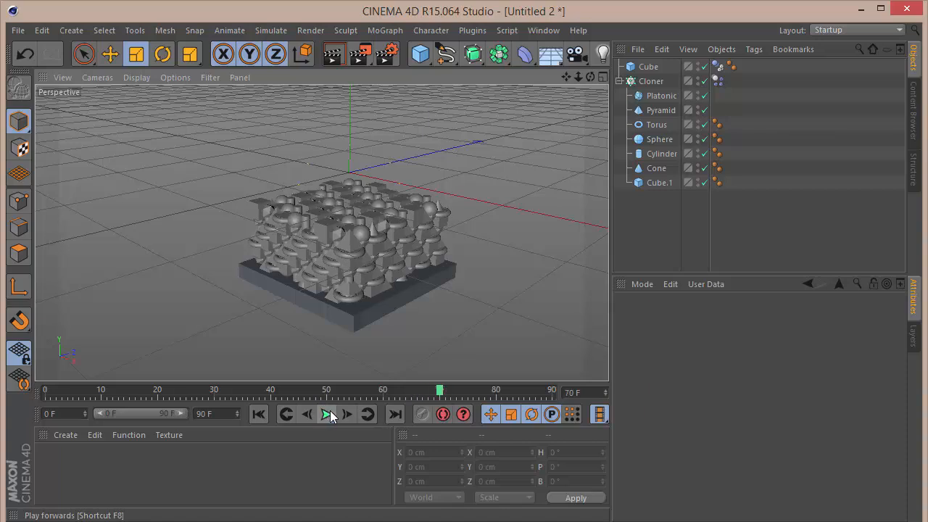
left_click(258, 414)
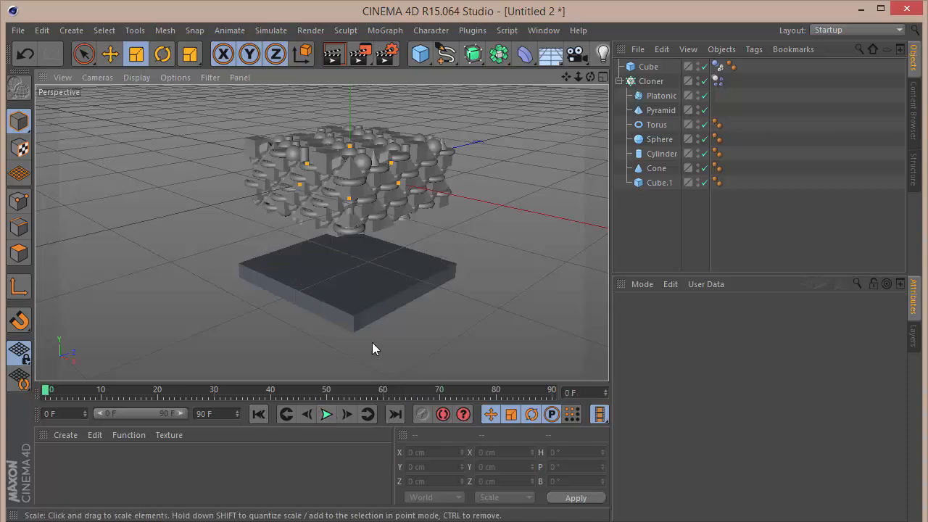
Move the Rigid Body tag from the Cloner onto each of the seven child primitives.
left_click(719, 80)
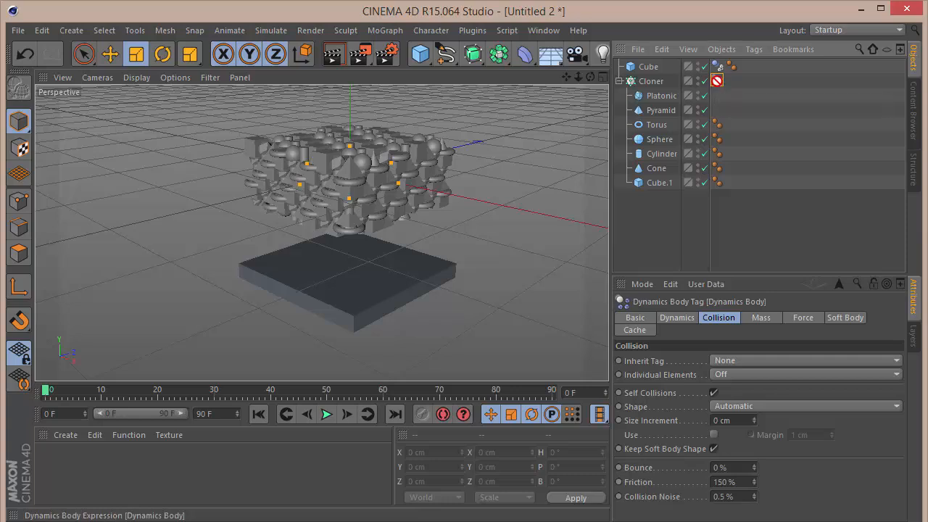
left_click_drag(716, 80, 732, 129)
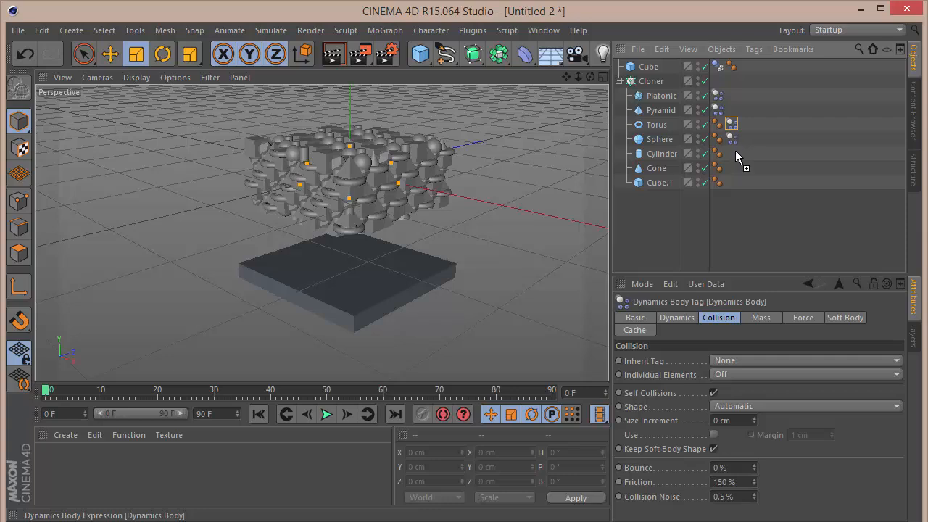
left_click_drag(732, 153, 734, 184, "ctrl")
left_click(727, 200)
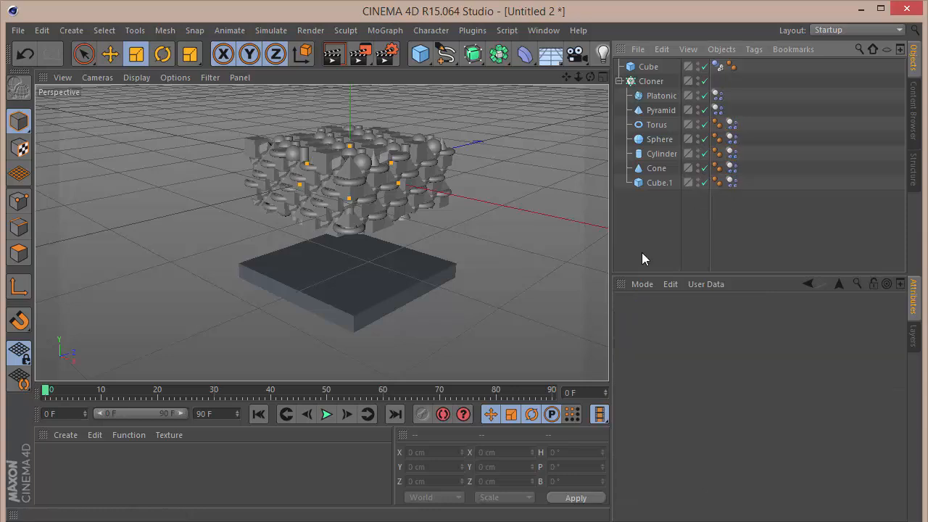
Play the simulation again and rewind to the first frame.
left_click(326, 414)
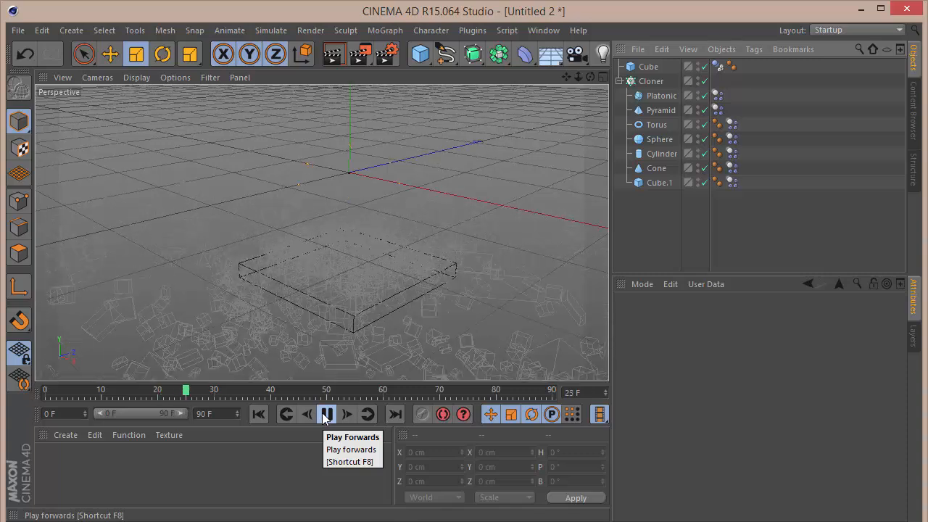
left_click(325, 414)
left_click(259, 414)
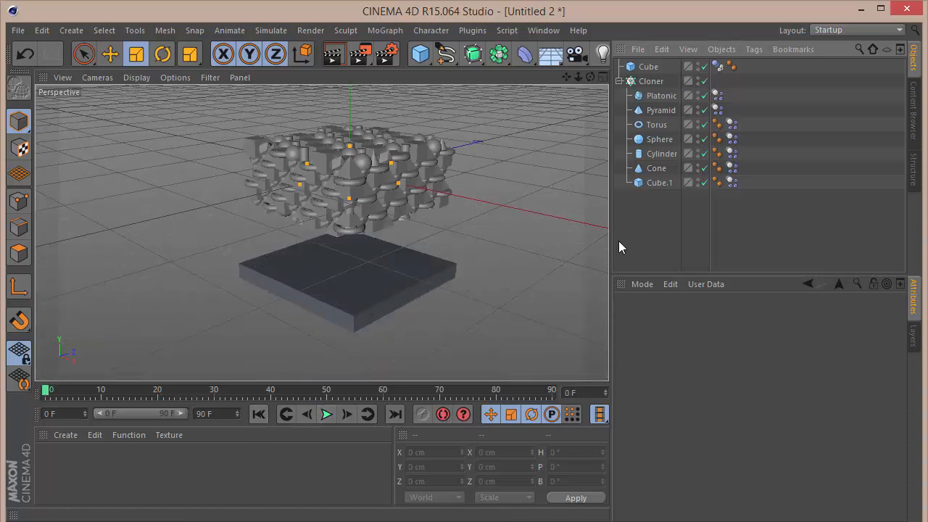
Select all seven child primitives and scale them down with the Scale tool.
left_click(659, 183)
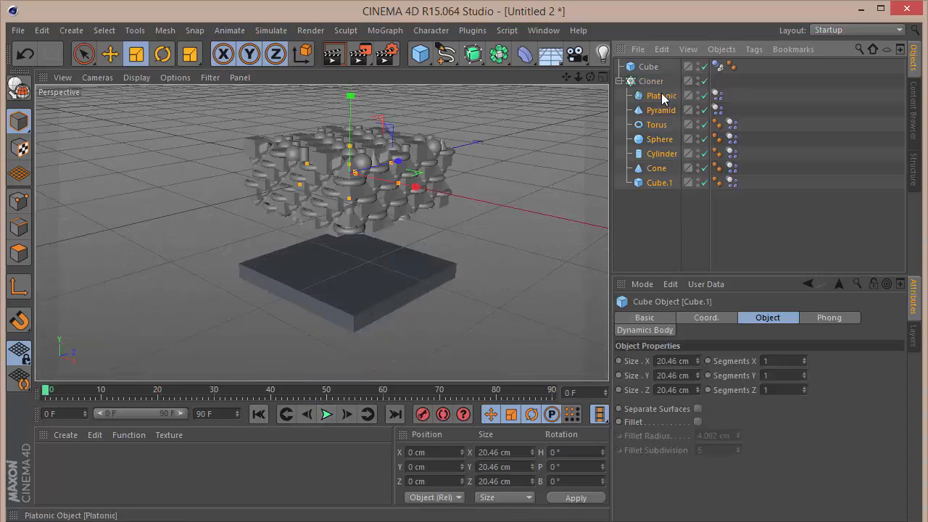
left_click(660, 96, "shift")
key("t")
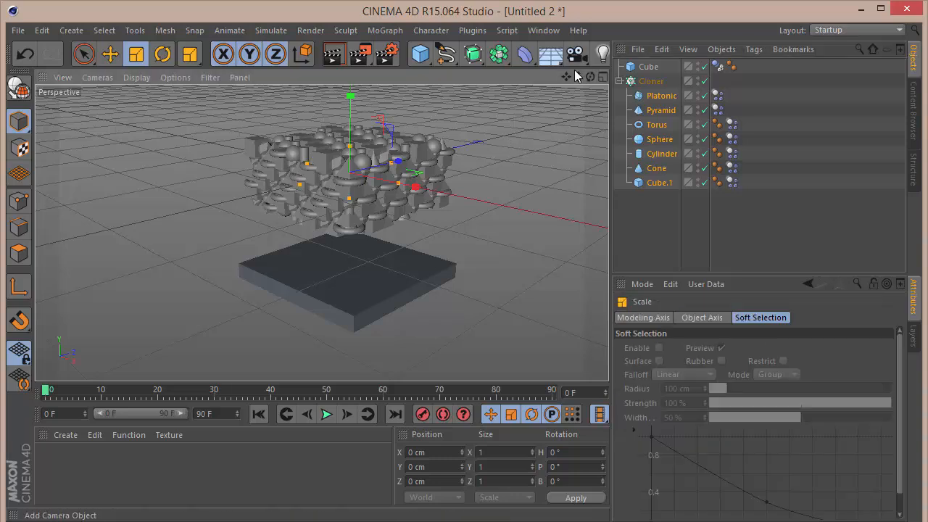
left_click_drag(580, 76, 480, 230)
mouse_move(405, 277)
left_mouse_down()
mouse_move(366, 303)
mouse_move(209, 336)
left_mouse_up()
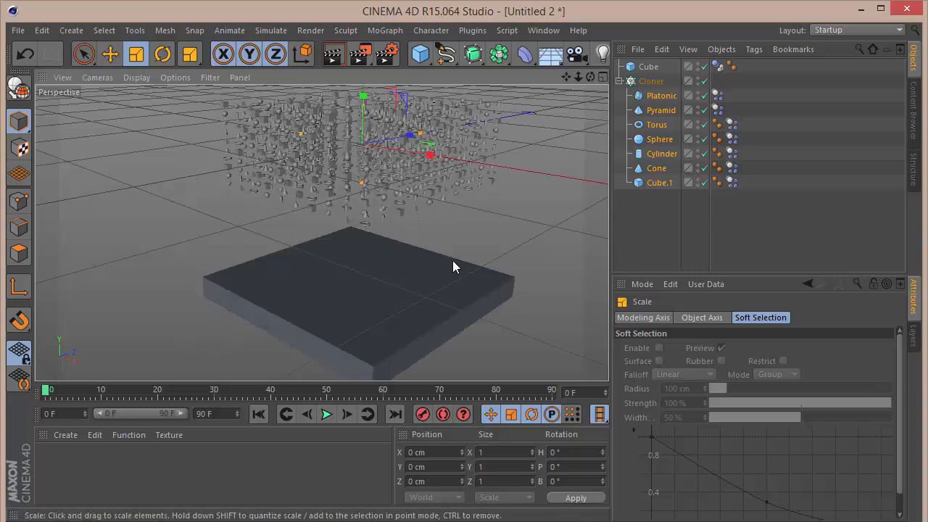
mouse_move(468, 261)
left_mouse_down()
mouse_move(531, 251)
mouse_move(541, 232)
mouse_move(555, 231)
left_mouse_up()
left_click(663, 239)
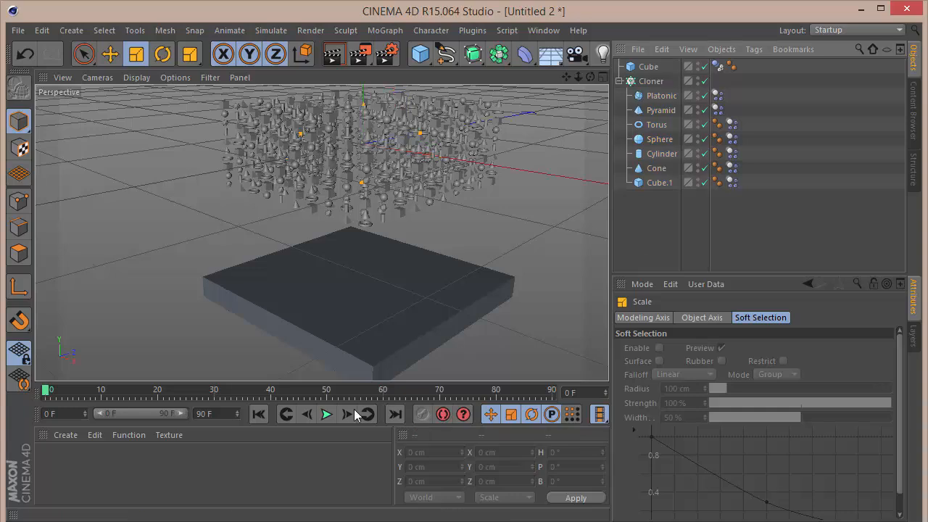
Play the simulation and orbit in to inspect the clones piled on the slab.
left_click(326, 414)
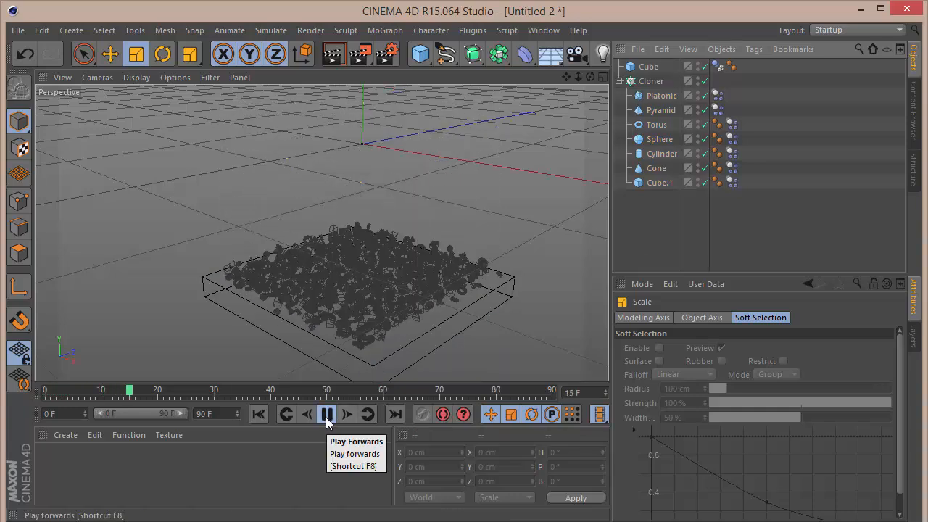
left_click(327, 416)
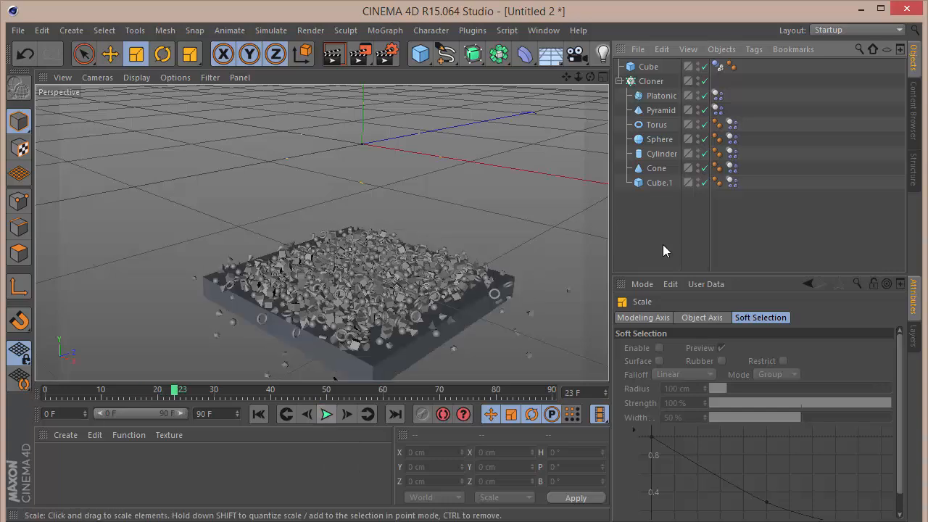
scroll(389, 280, "up", 3)
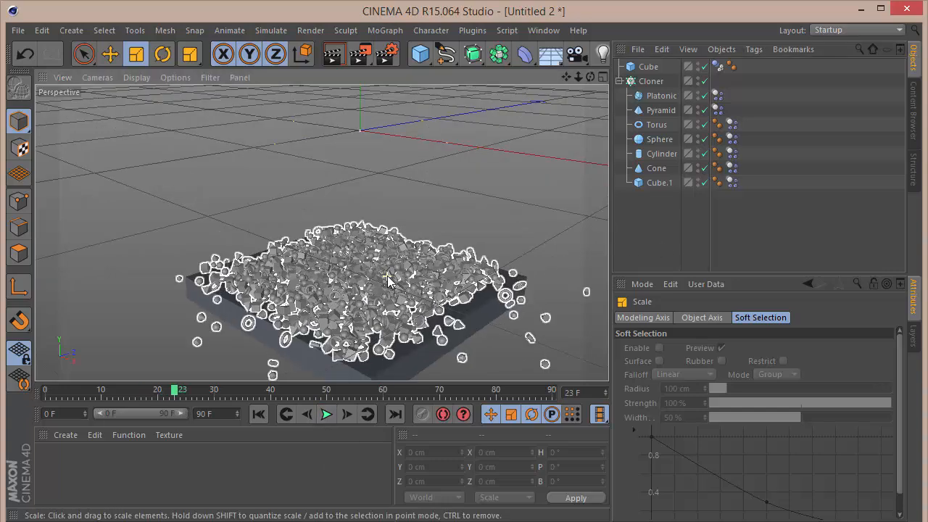
left_click_drag(589, 77, 566, 78)
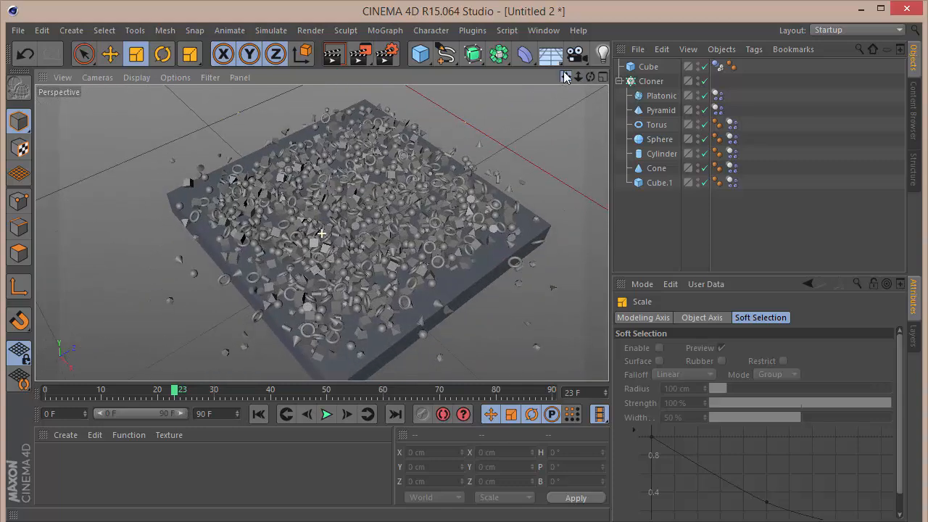
Set the Cloner's grid count to 9 by 9 by 9 and rewind to frame 0.
left_click(651, 81)
left_click_drag(672, 413, 425, 434)
type("9")
key("Tab")
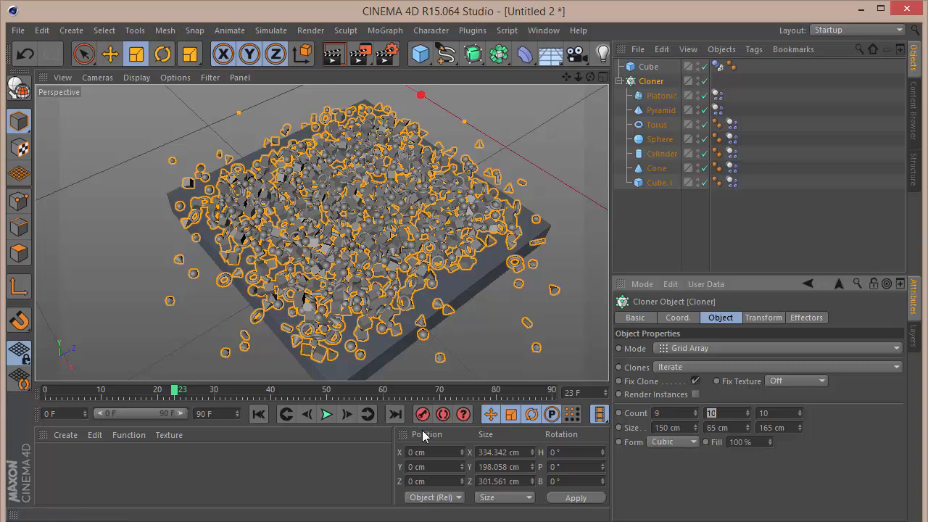
type("9")
key("Tab")
type("9")
key("Return")
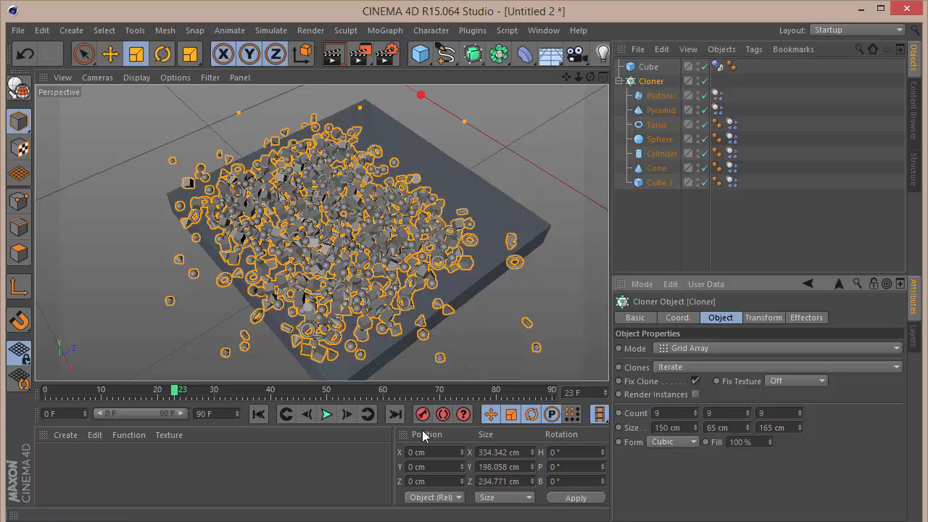
left_click(685, 219)
left_click(259, 414)
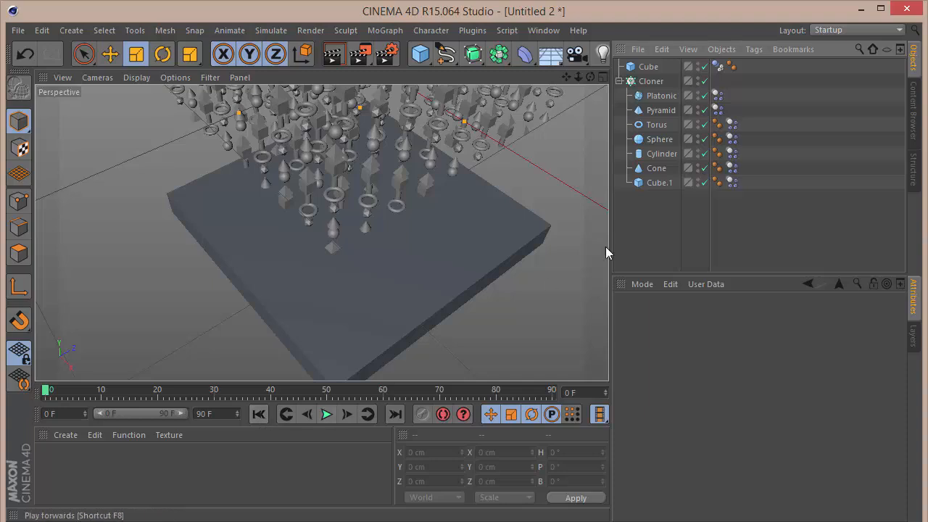
Select all seven child primitives and scale them up slightly.
left_click(661, 95)
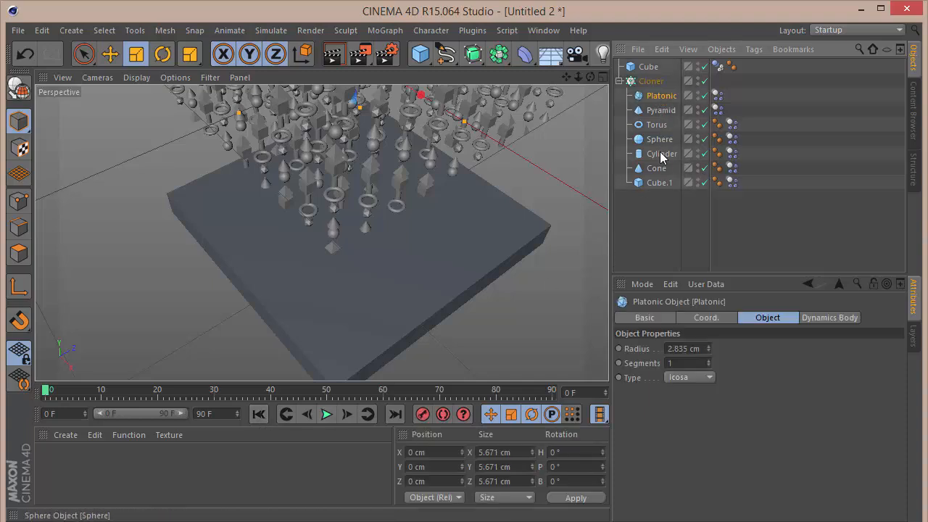
left_click(659, 183, "shift")
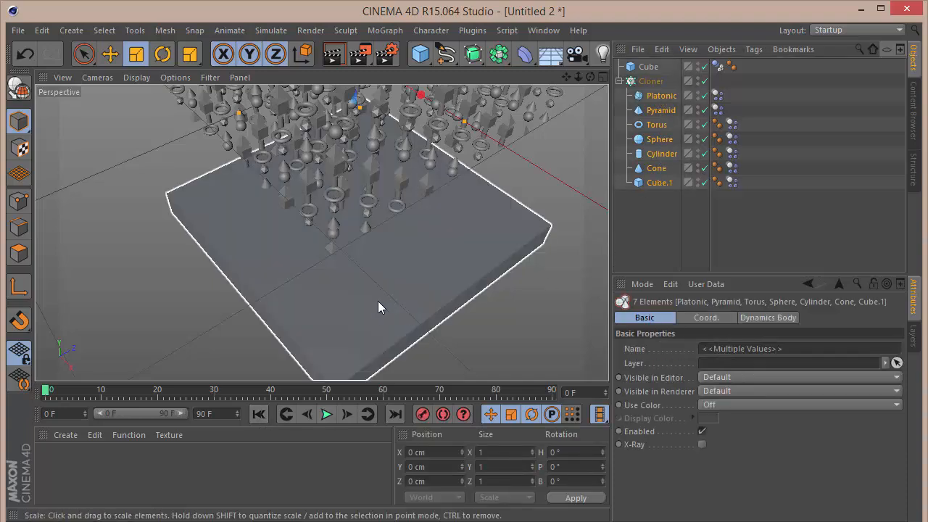
left_click(378, 302)
left_click_drag(333, 286, 456, 261)
left_click(723, 206)
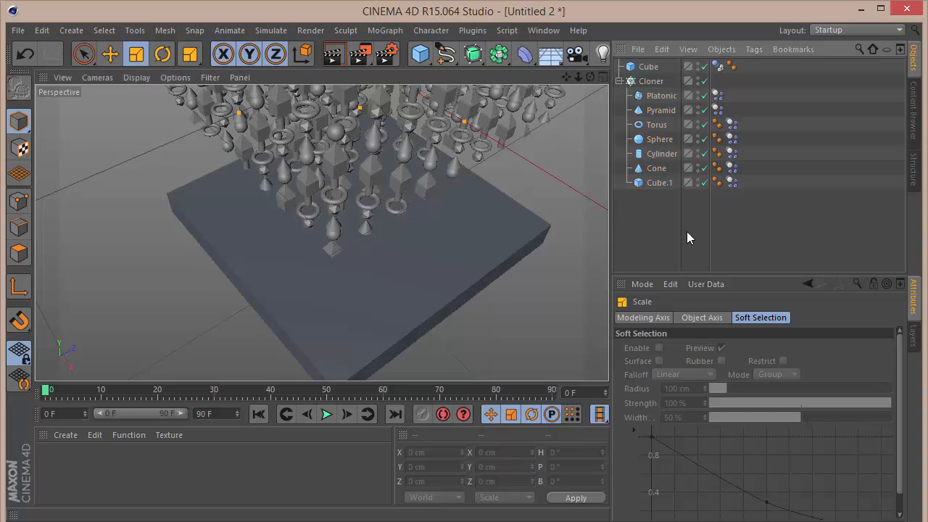
Set the Cloner's Clones mode to Random.
left_click(651, 81)
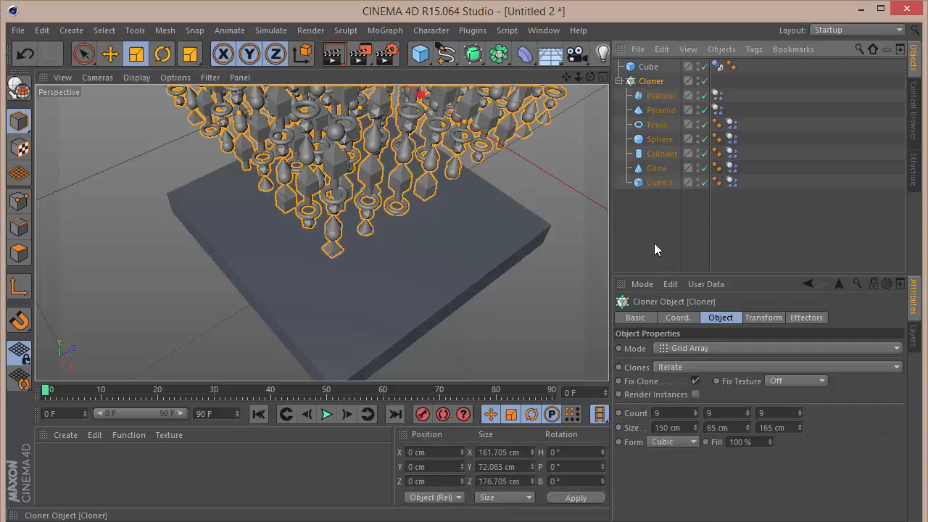
left_click(696, 367)
left_click(690, 380)
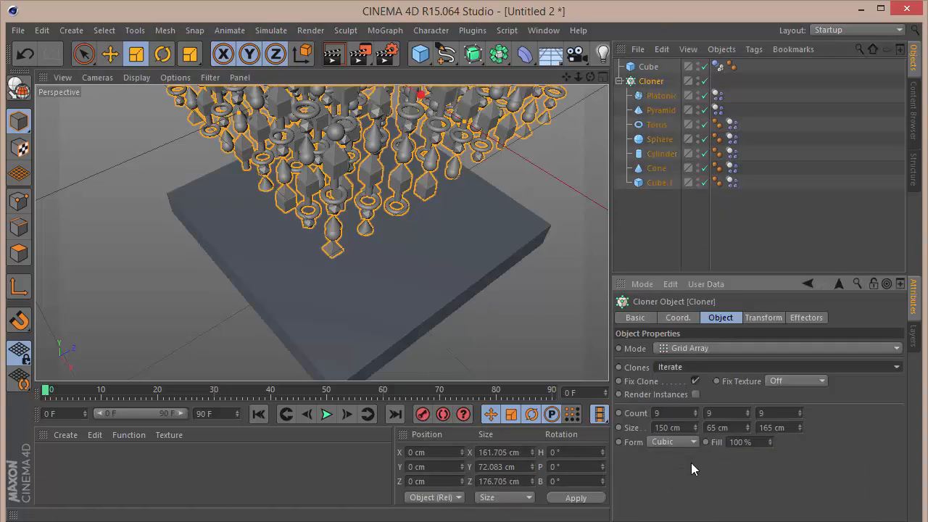
left_click(692, 368)
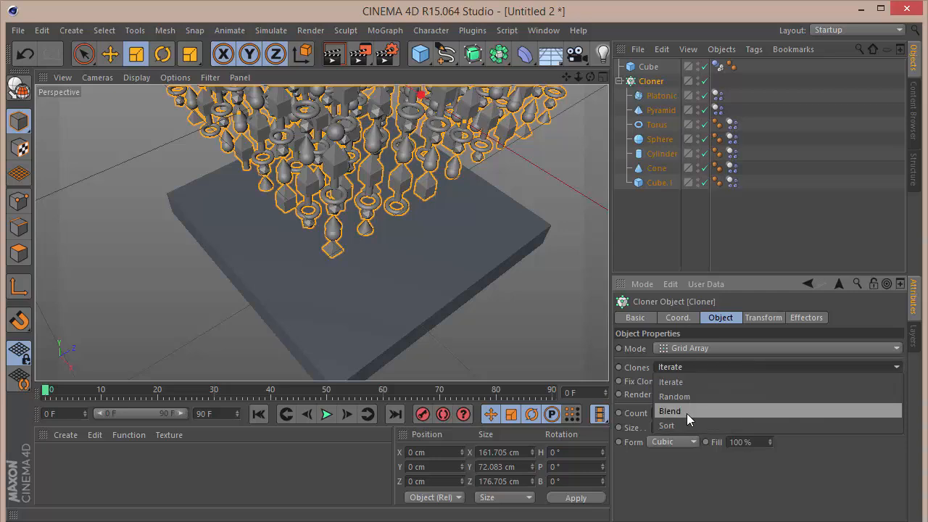
left_click(685, 396)
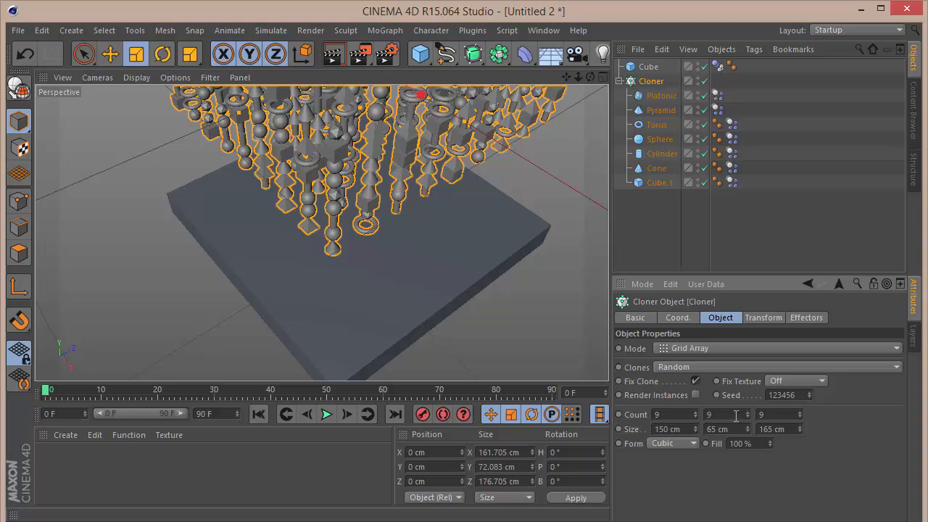
Enable Render Instances on the Cloner and play the simulation to watch the clones fall.
left_click(696, 395)
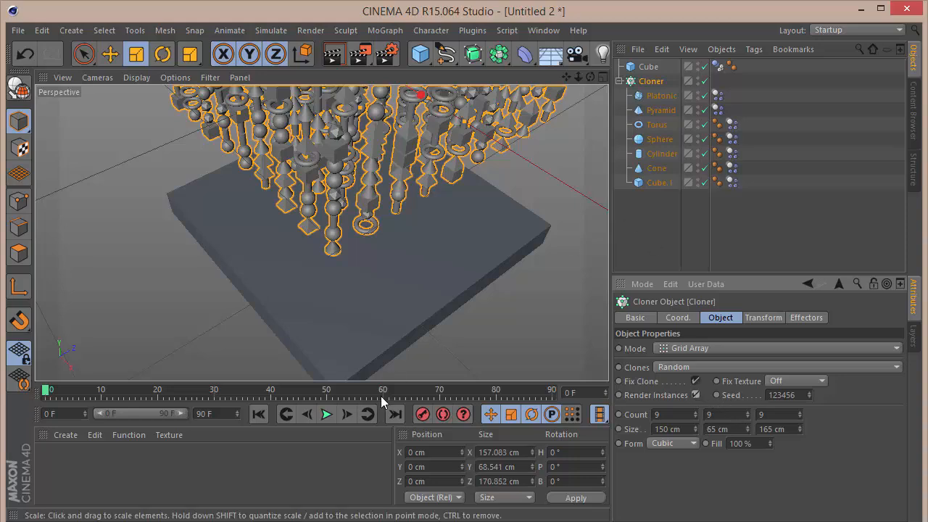
left_click(326, 414)
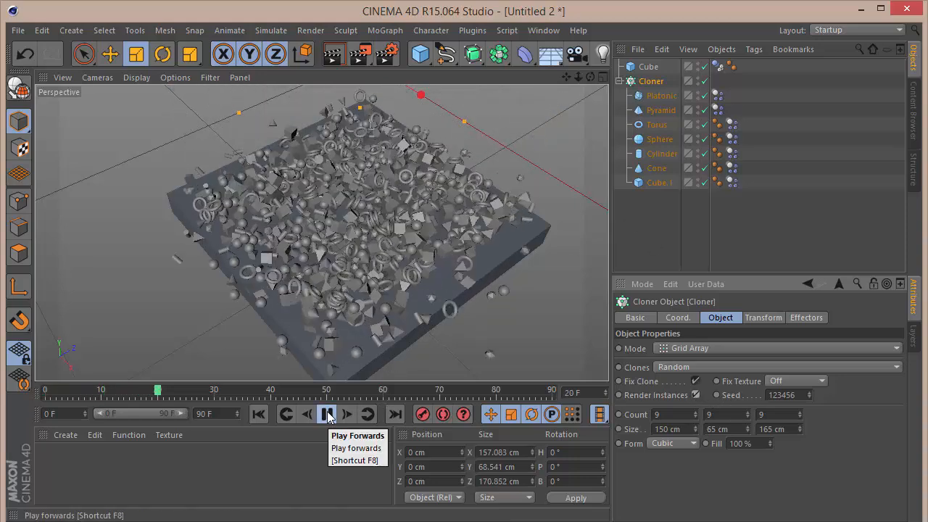
left_click(326, 414)
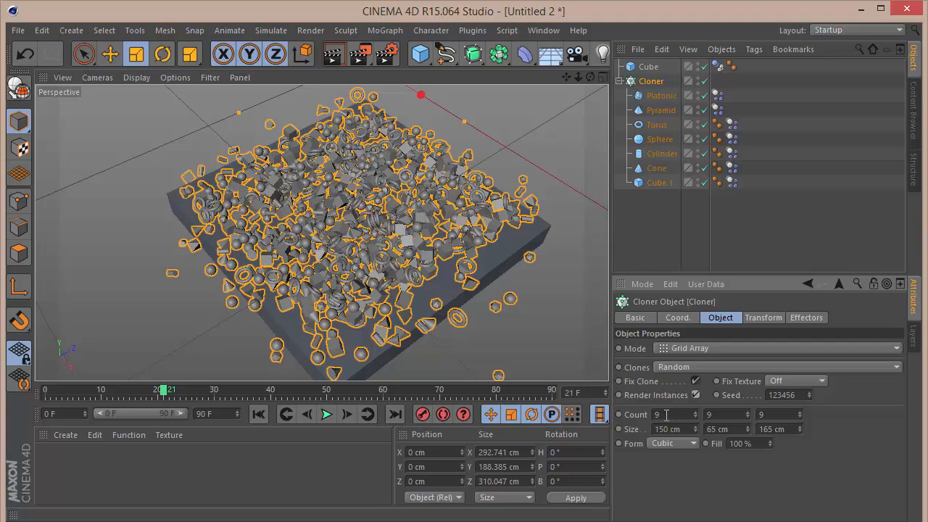
left_click(327, 414)
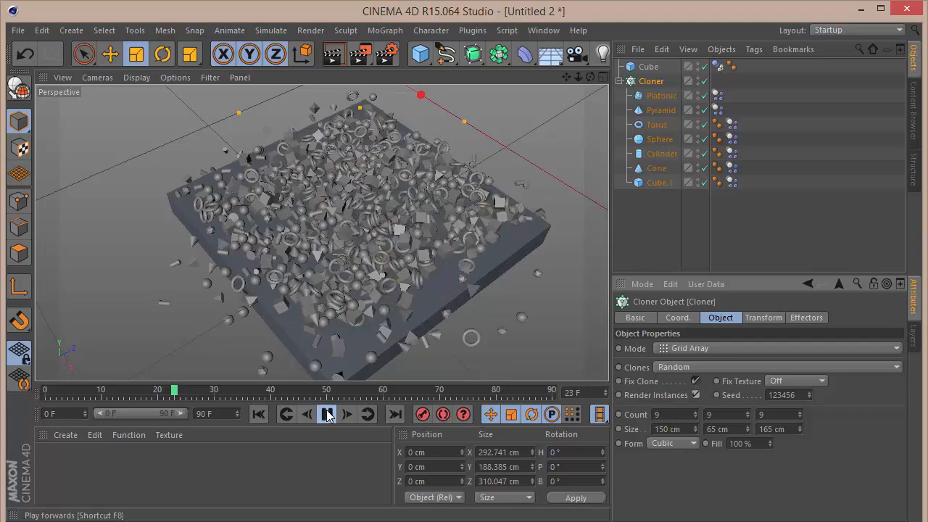
left_click(328, 414)
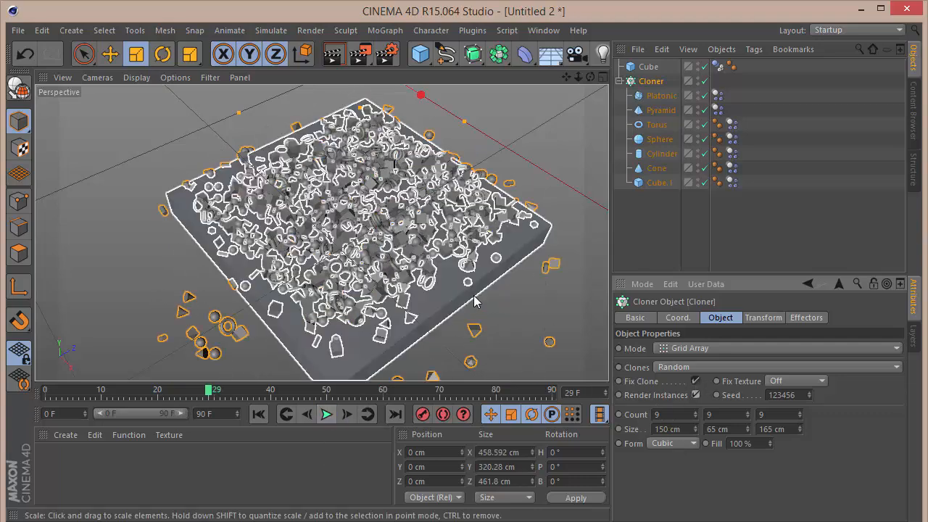
Add a camera with a 60 mm focal length and switch the viewport to look through it.
left_click(575, 54)
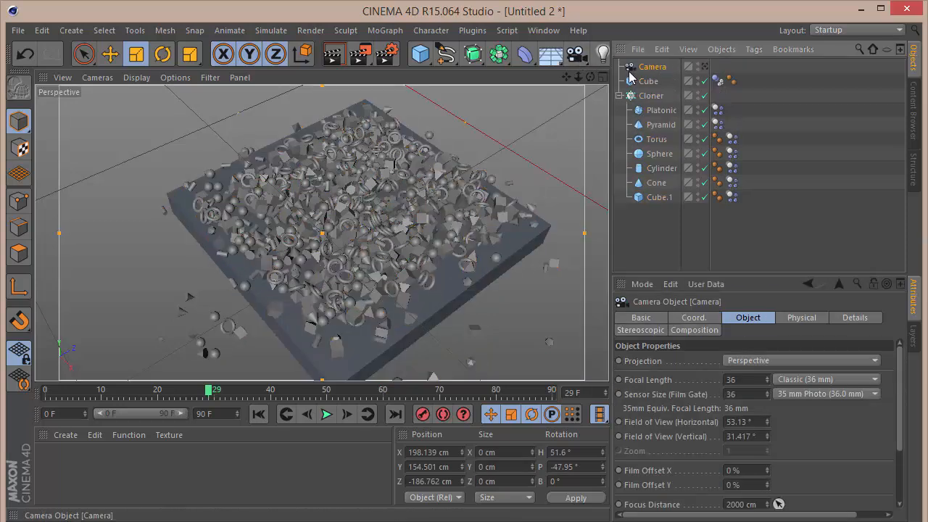
double_click(753, 380)
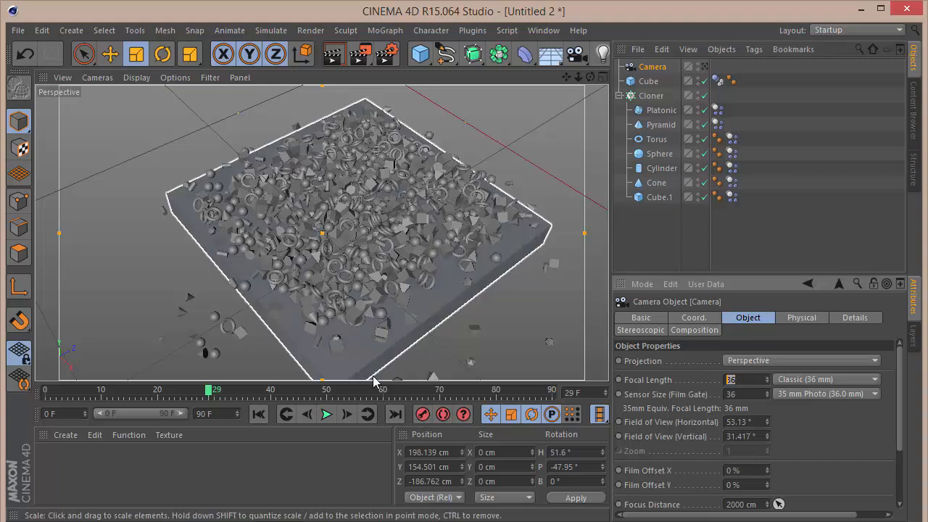
type("60")
key("Return")
left_click(704, 66)
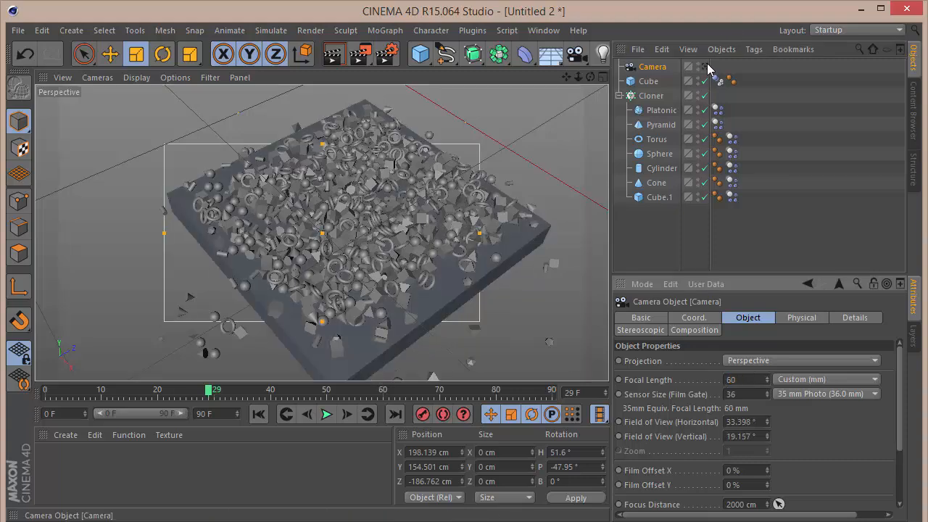
Position the camera at X 115, Y -15, Z -65 cm with heading 65° and pitch -45°.
left_click(693, 319)
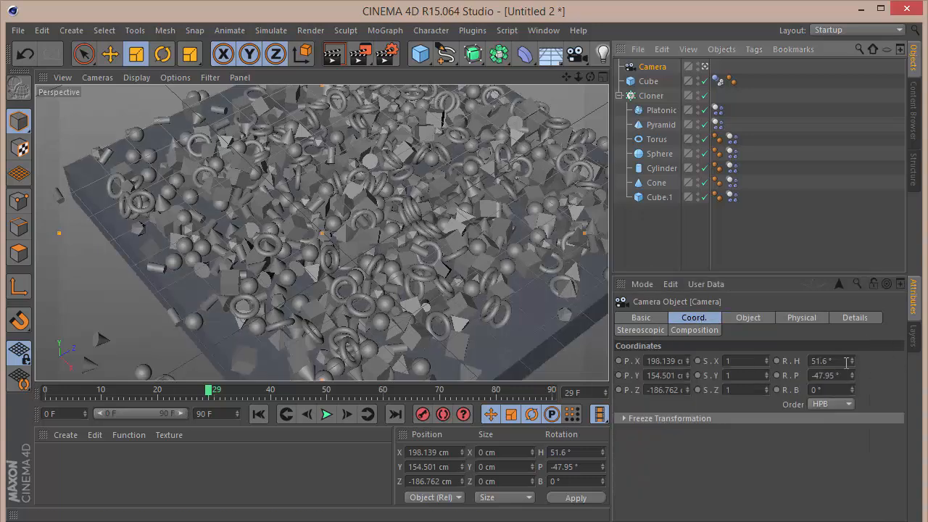
left_click(841, 361)
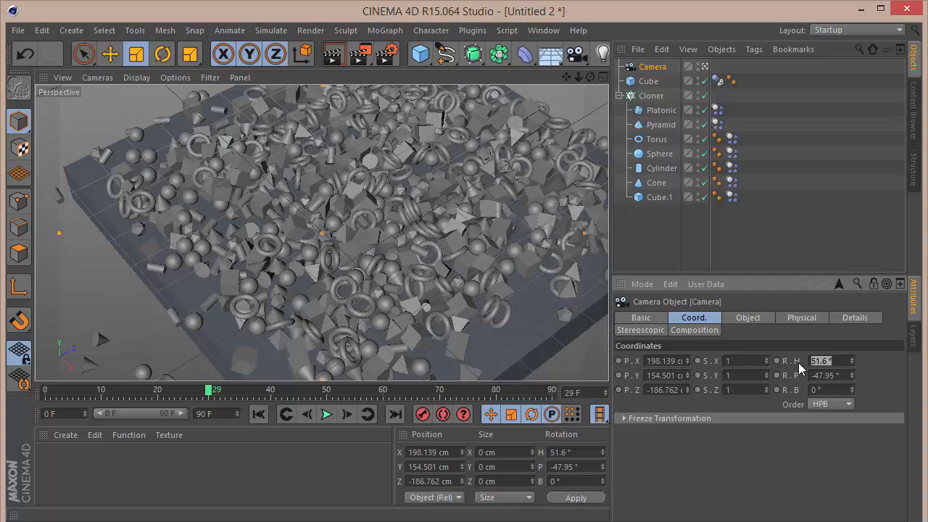
type("-")
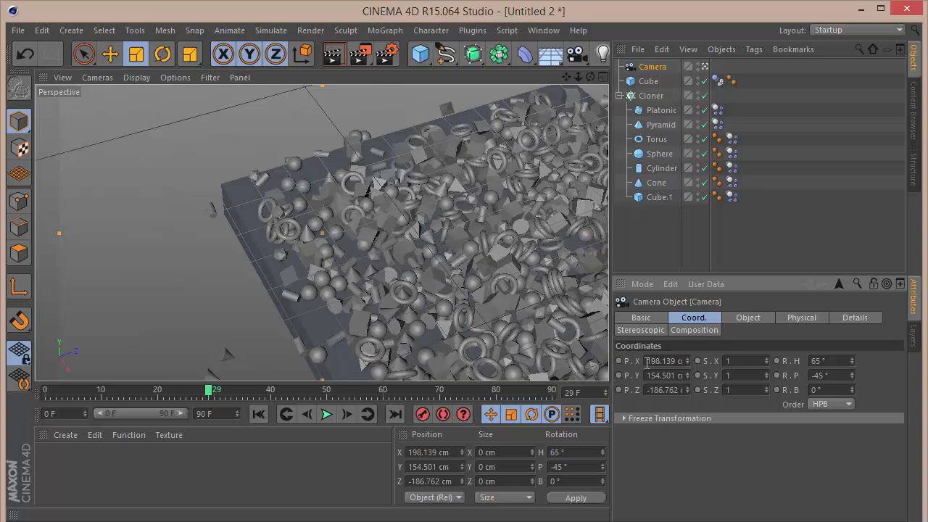
left_click(648, 361)
type("115")
key("Tab")
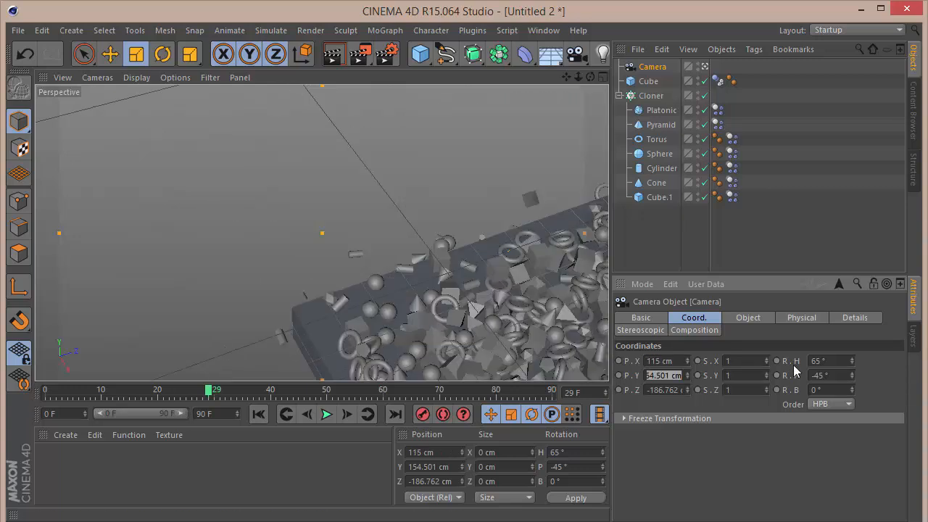
type("-15")
key("Tab")
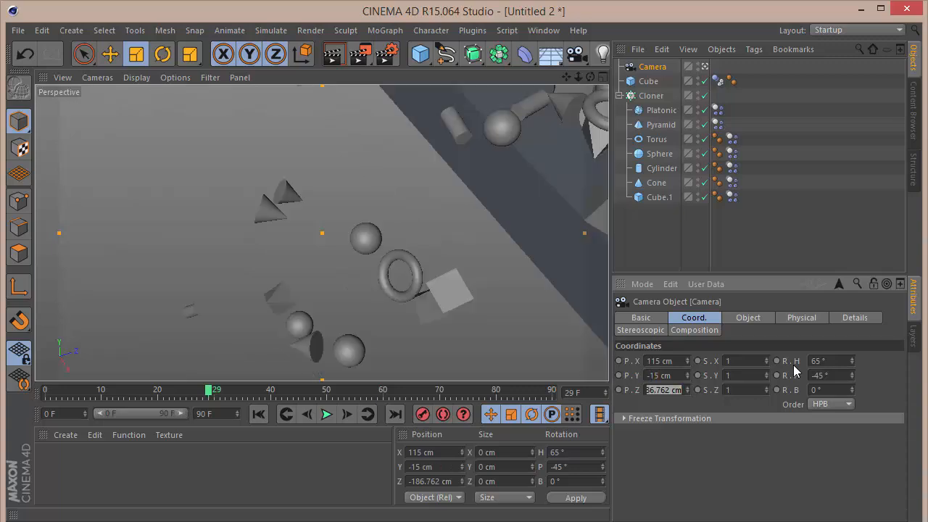
left_click_drag(670, 377, 526, 388)
type("-55")
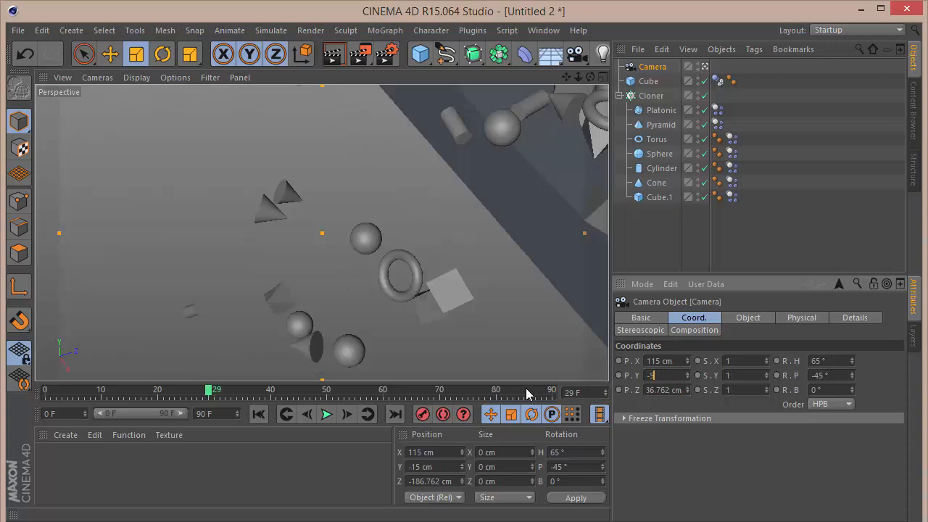
key("Tab")
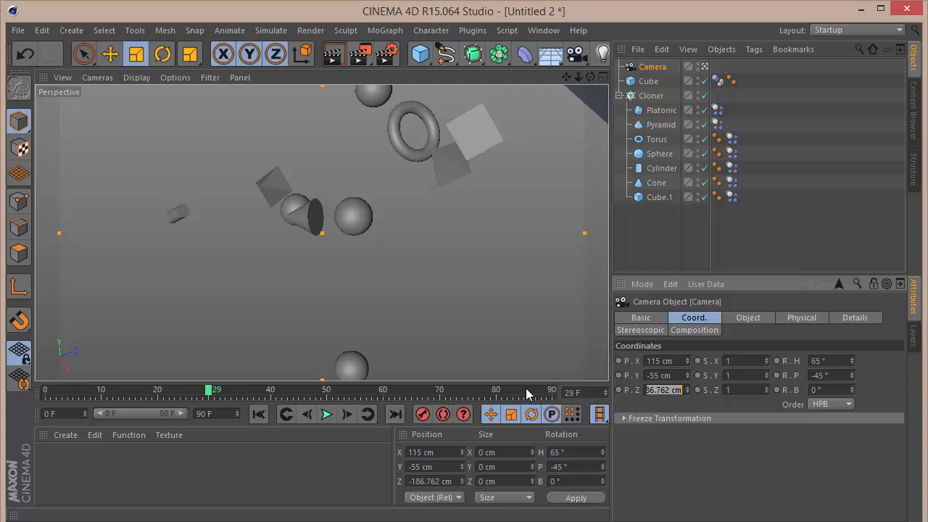
type("-65")
key("Return")
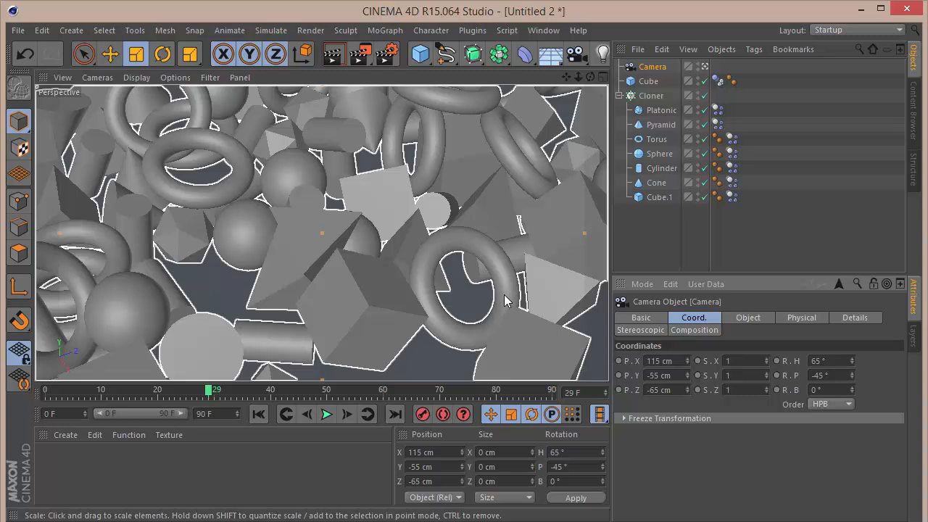
left_click_drag(672, 374, 440, 373)
type("-15")
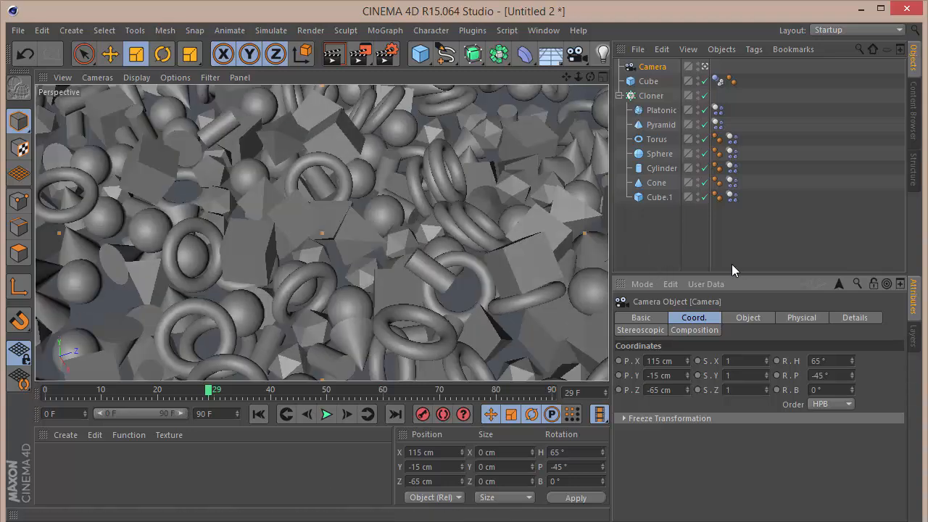
Replay the simulation from frame 0 through the new camera.
left_click(261, 414)
left_click(326, 418)
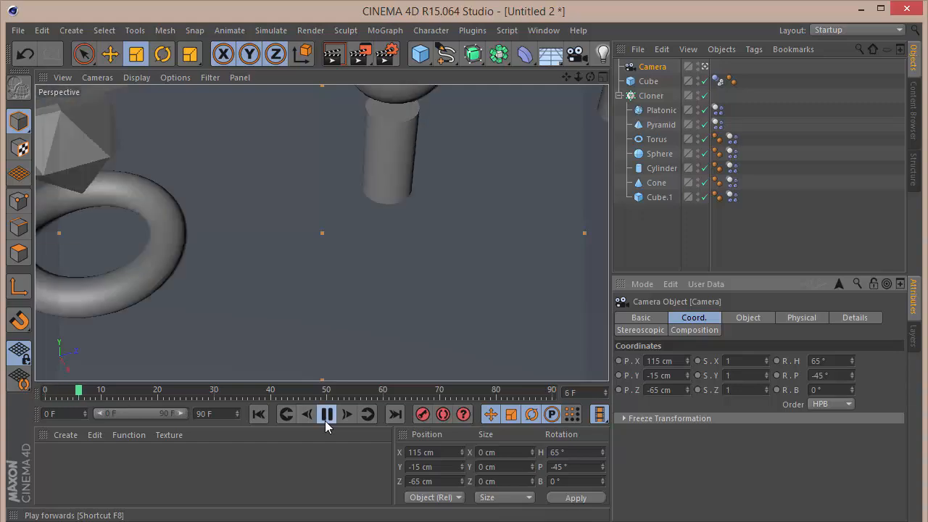
left_click(327, 416)
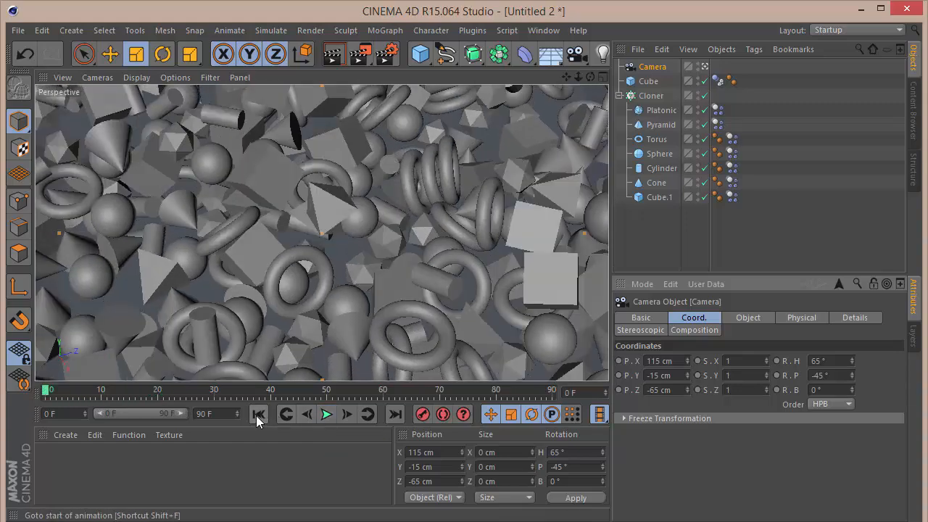
left_click(257, 415)
Add a Random effector to the Cloner.
left_click(635, 95)
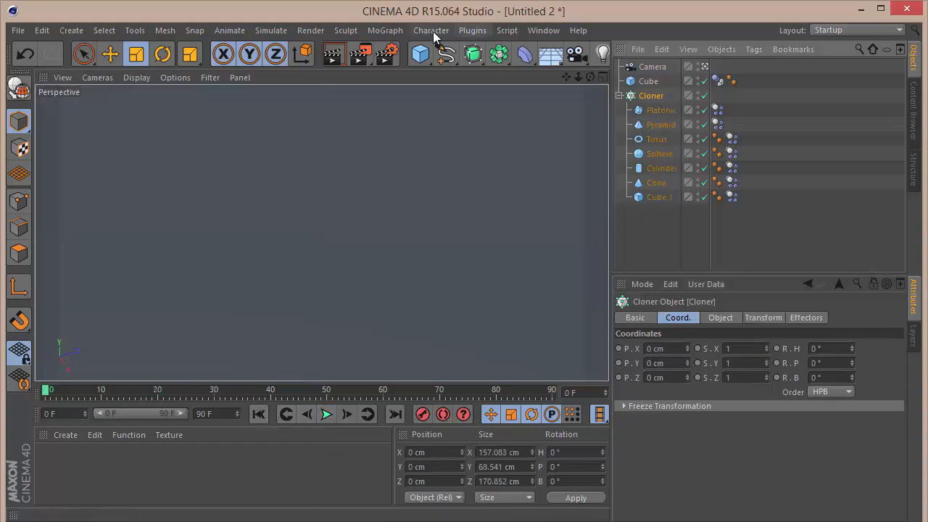
left_click(385, 30)
mouse_move(397, 54)
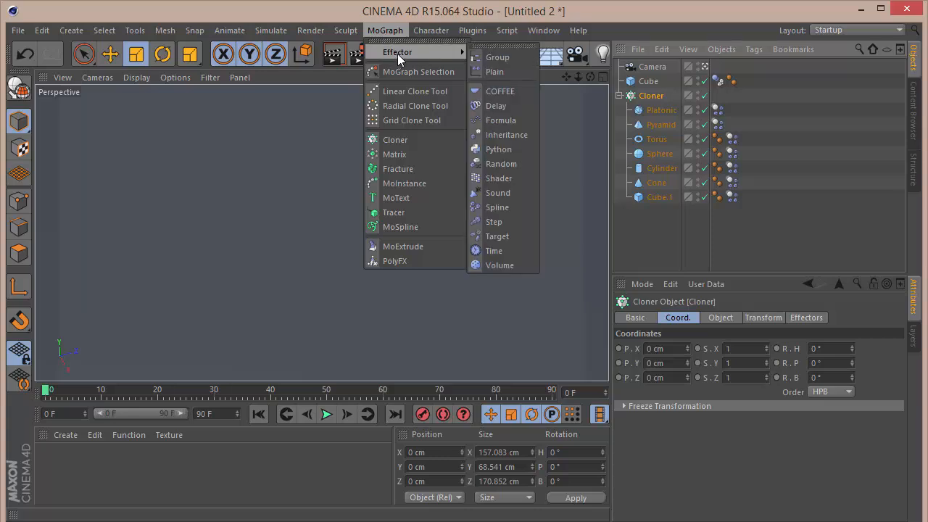
left_click(501, 163)
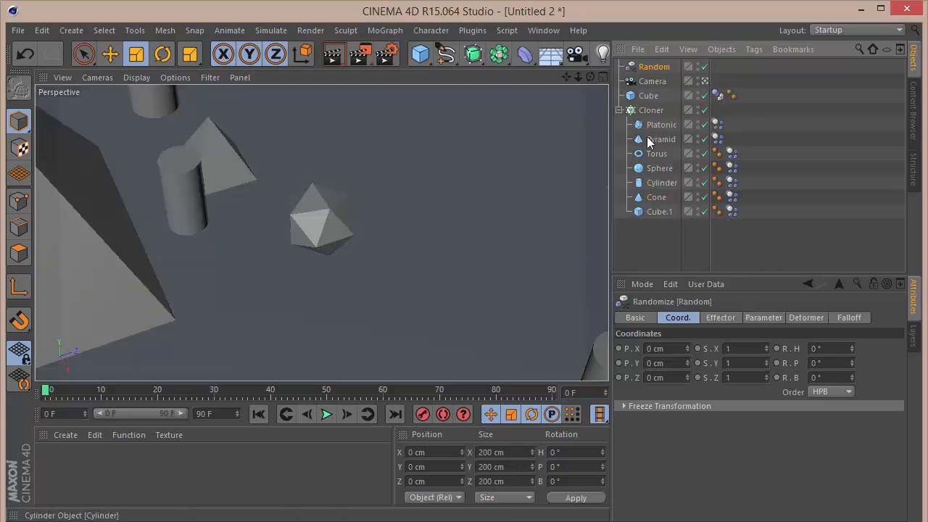
Set the Random effector to randomize rotation only, with 20° heading, pitch and bank.
left_click(720, 317)
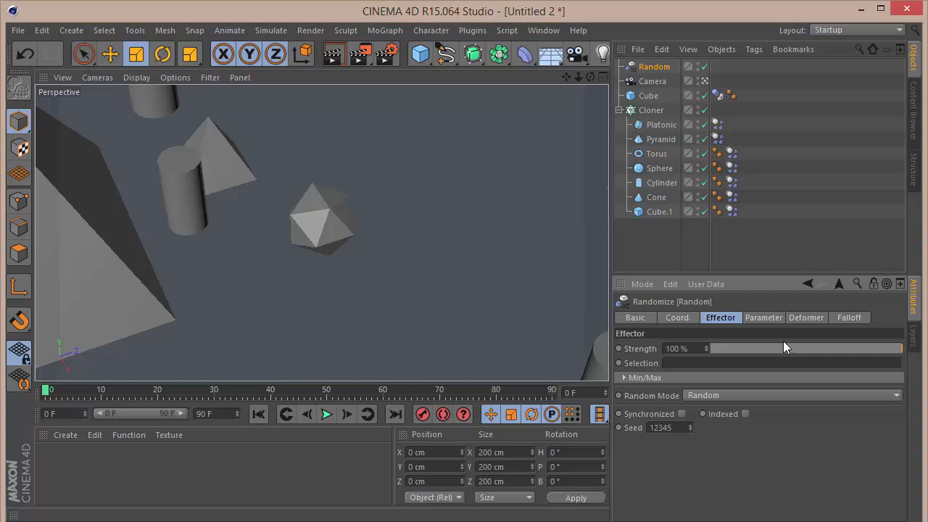
left_click(765, 318)
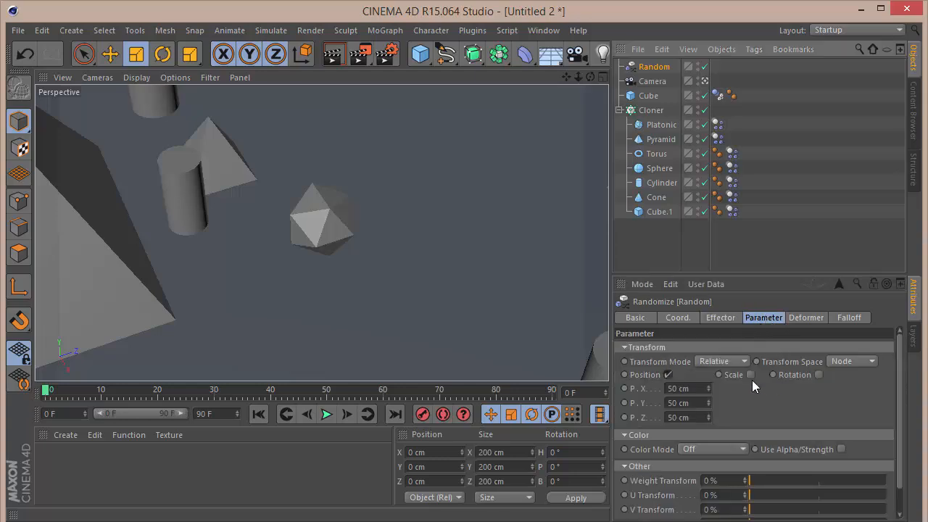
left_click(667, 375)
left_click(790, 374)
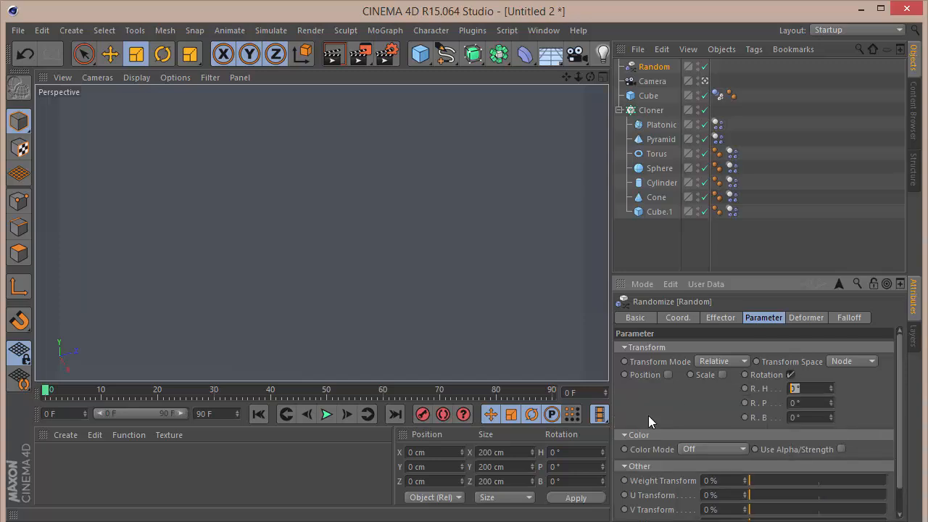
type("20")
key("Tab")
type("20")
key("Tab")
type("20")
key("Return")
Check the Cloner's effector list and play the simulation with the Random effector applied.
left_click(651, 110)
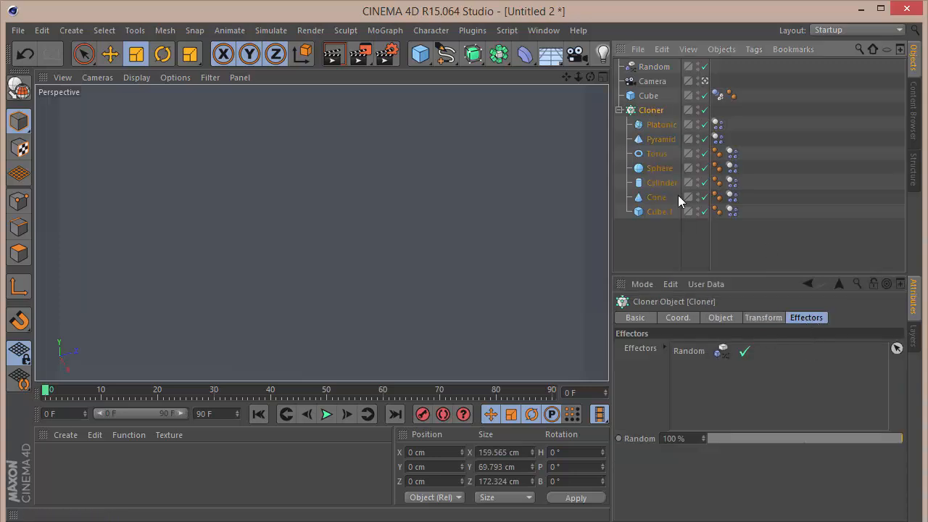
left_click(729, 263)
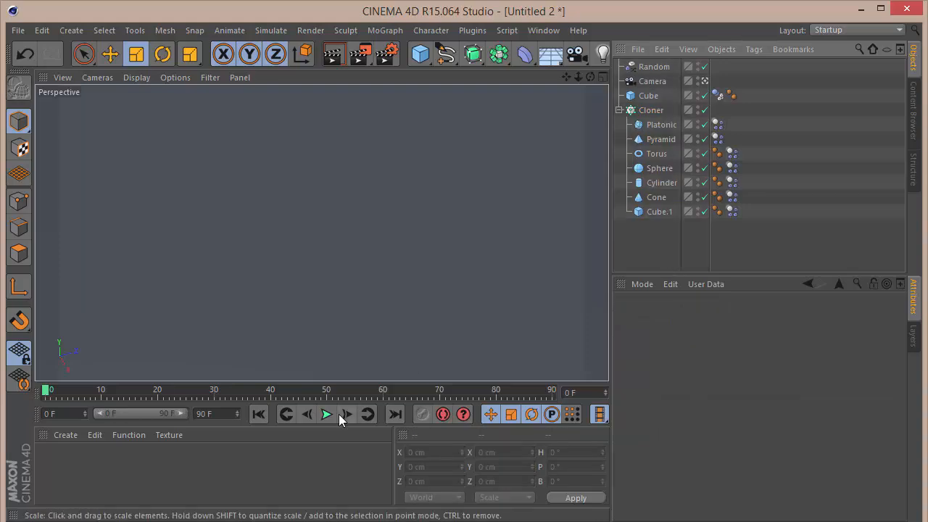
left_click(327, 414)
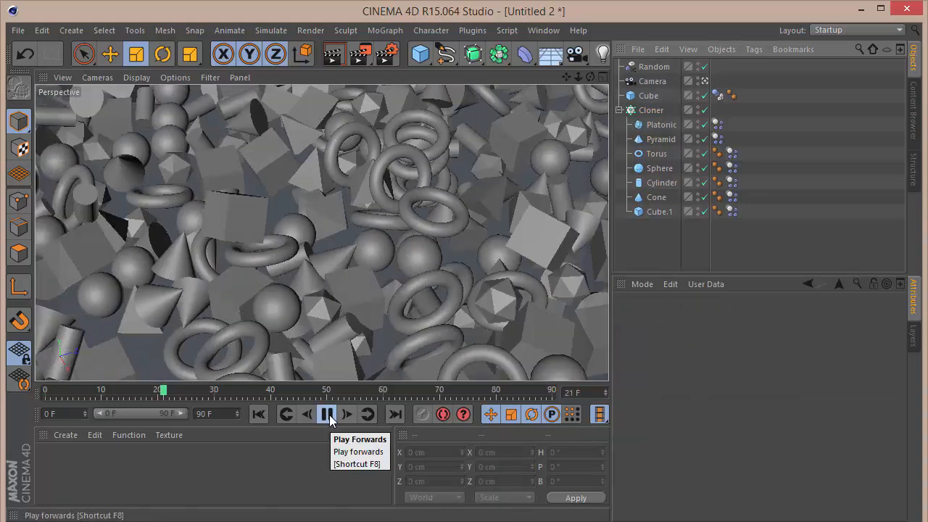
left_click(328, 414)
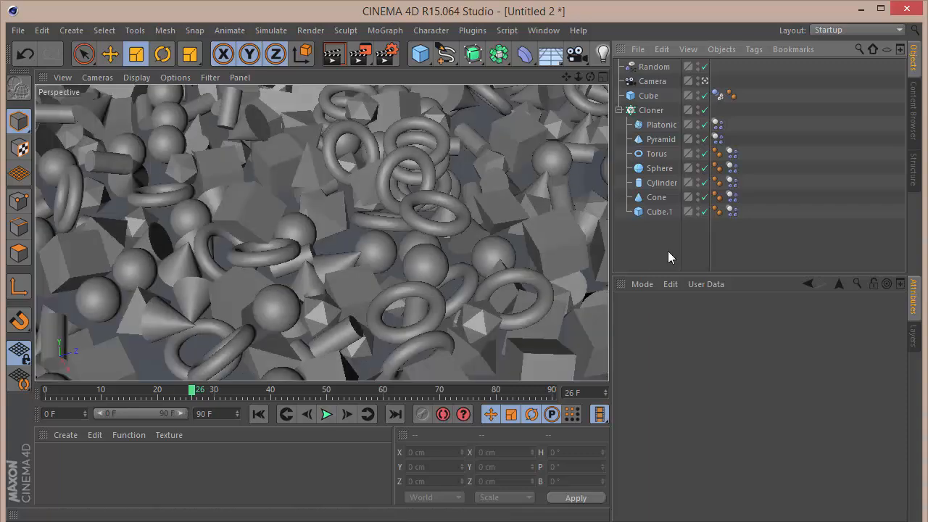
Review the Cloner's object settings and replay the simulation from frame 0.
left_click(651, 110)
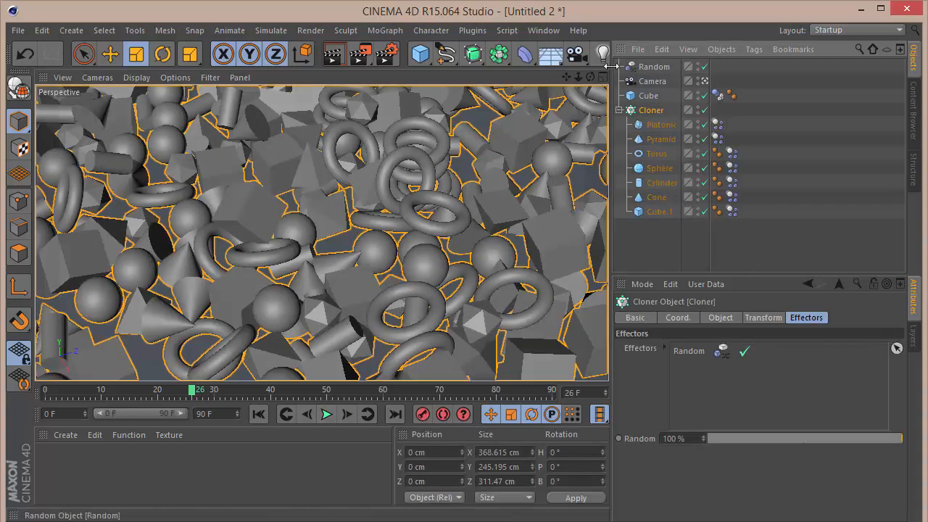
left_click(691, 321)
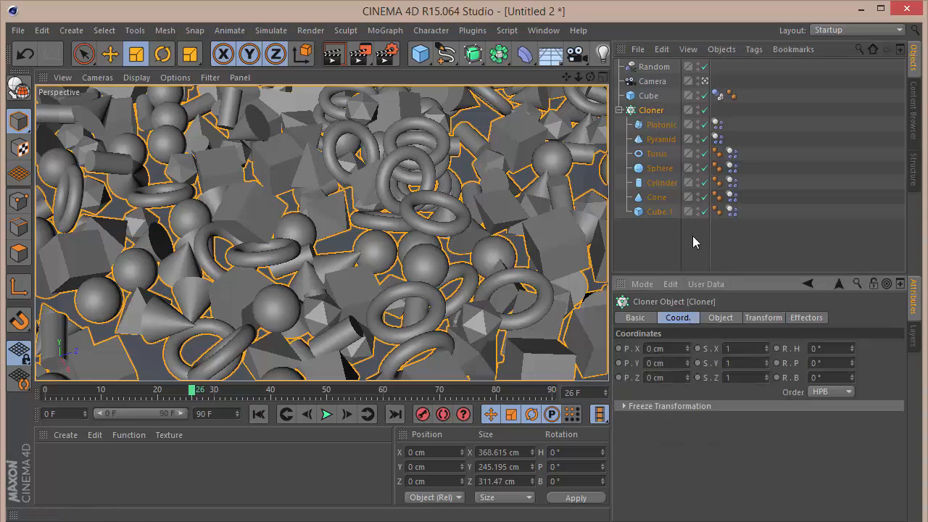
left_click(736, 318)
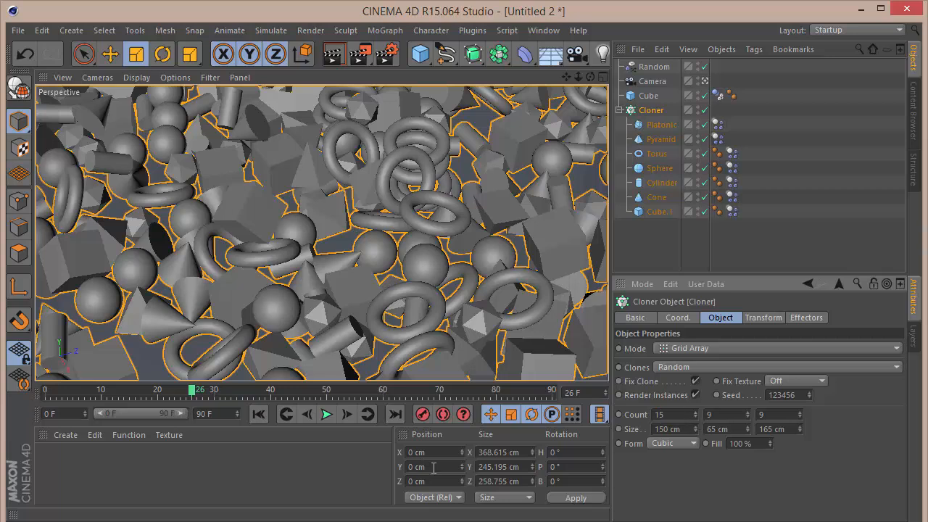
left_click(262, 413)
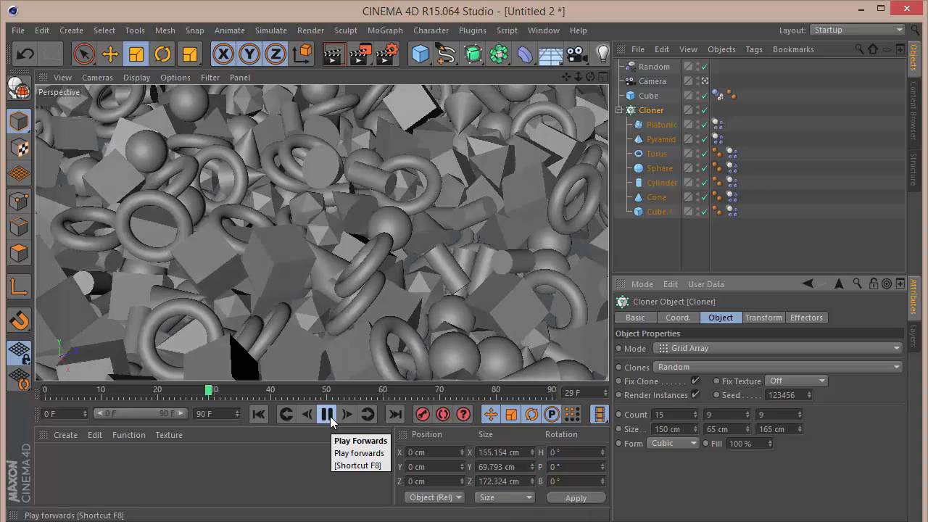
left_click(327, 414)
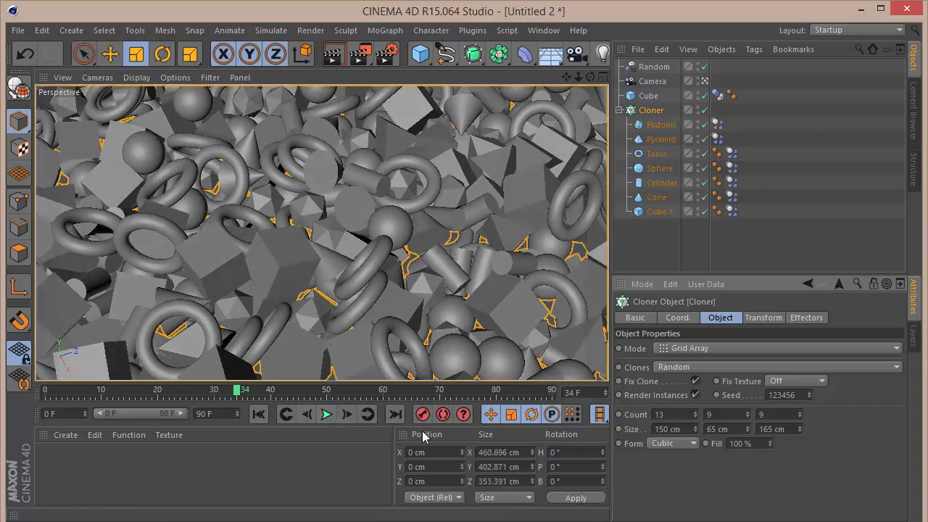
left_click(258, 413)
left_click(327, 414)
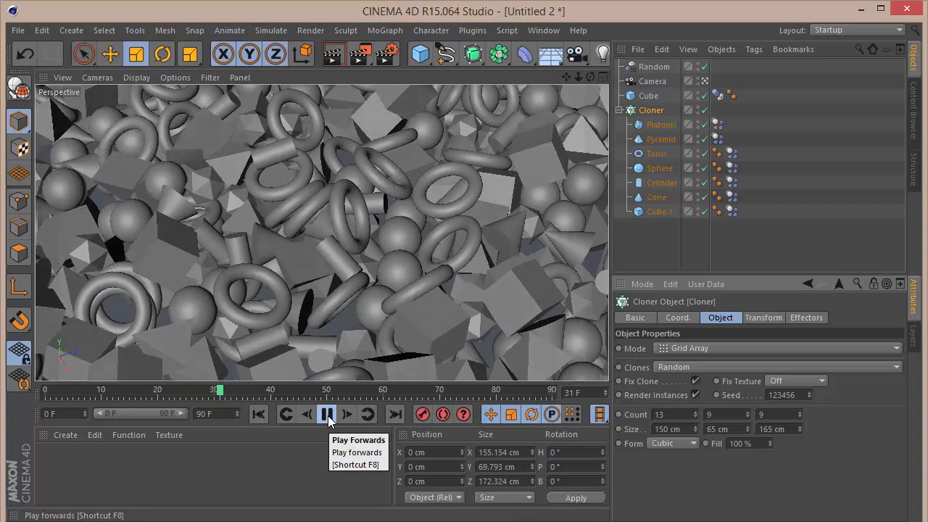
Play and pause the simulation to watch the clones fall.
left_click(328, 416)
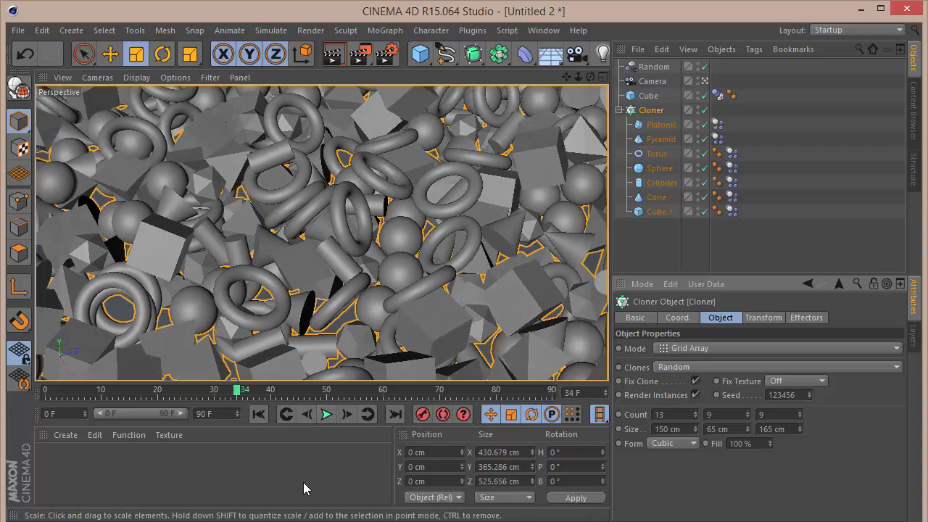
left_click(330, 414)
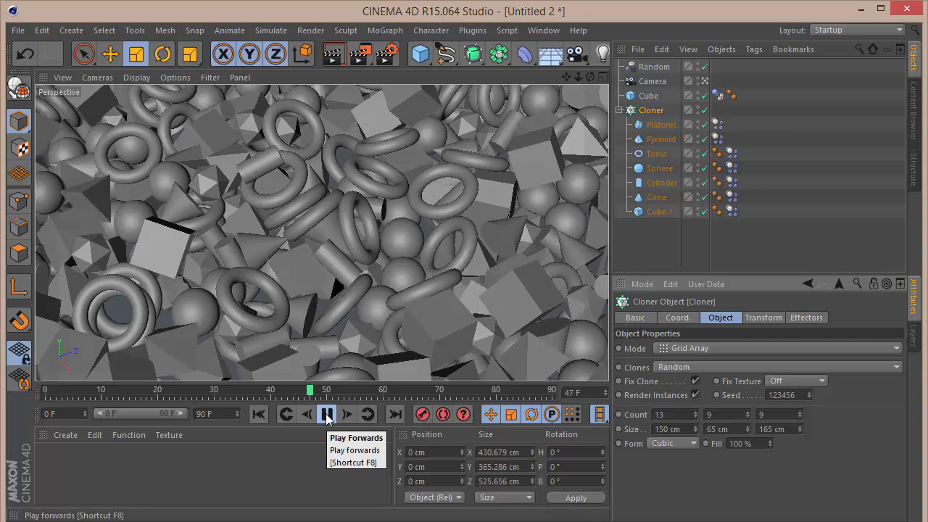
left_click(327, 415)
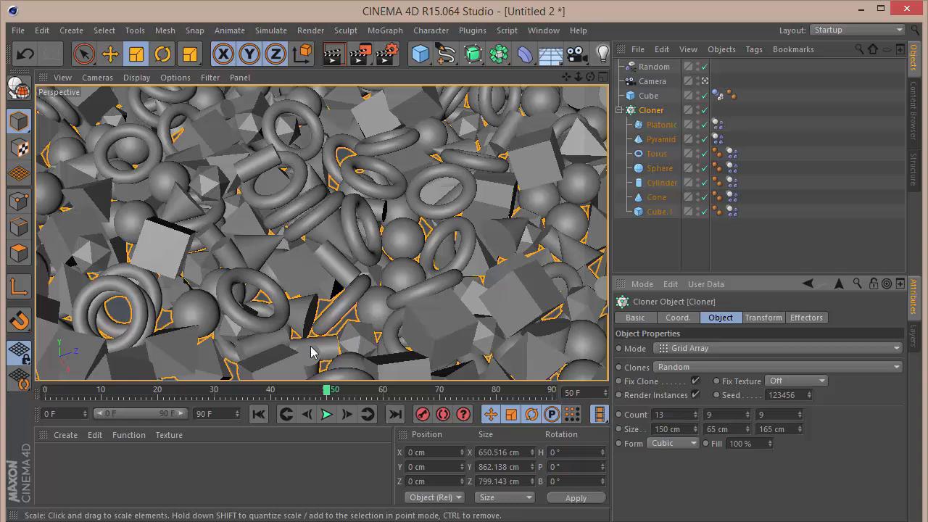
Create a new material and set its colour to black.
double_click(63, 472)
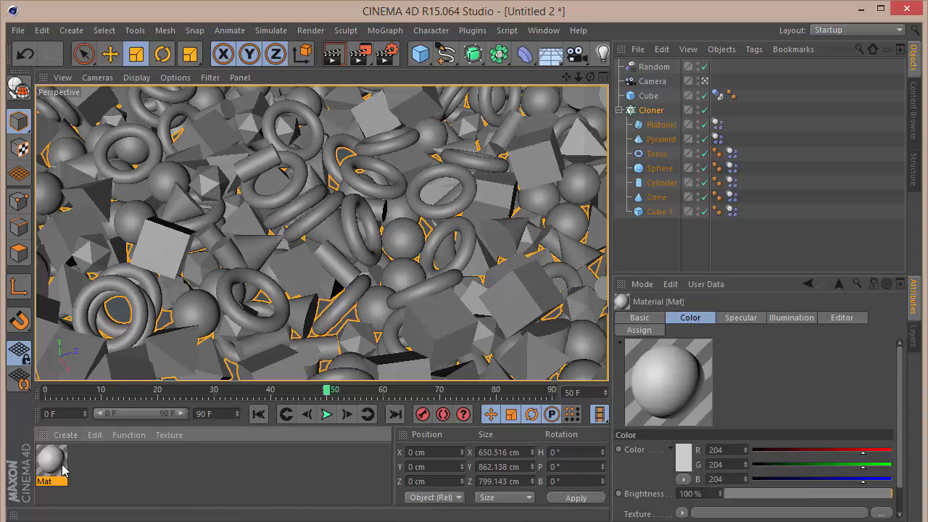
double_click(53, 468)
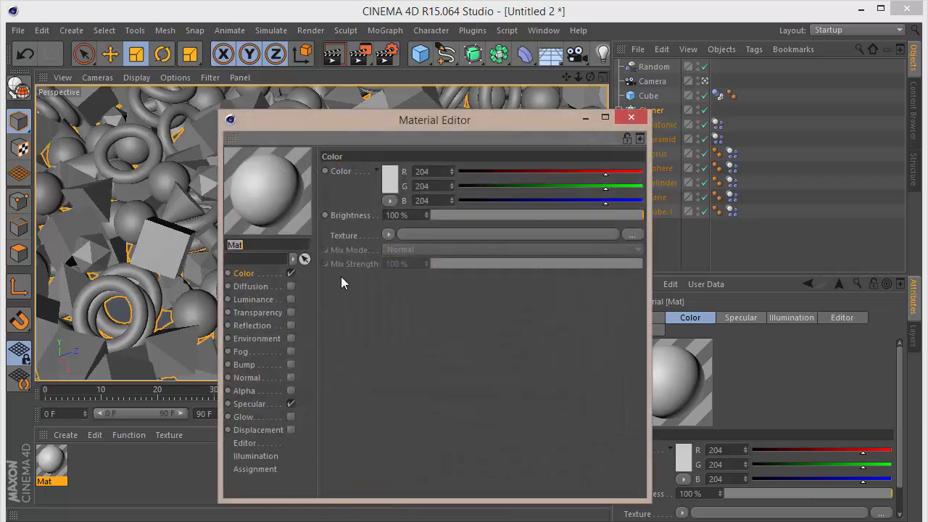
left_click(390, 179)
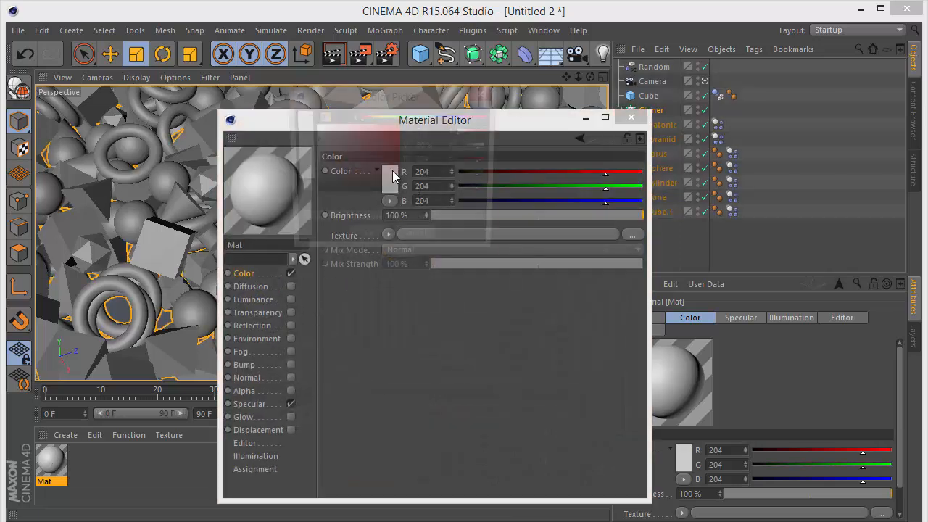
left_click(302, 181)
left_click(366, 240)
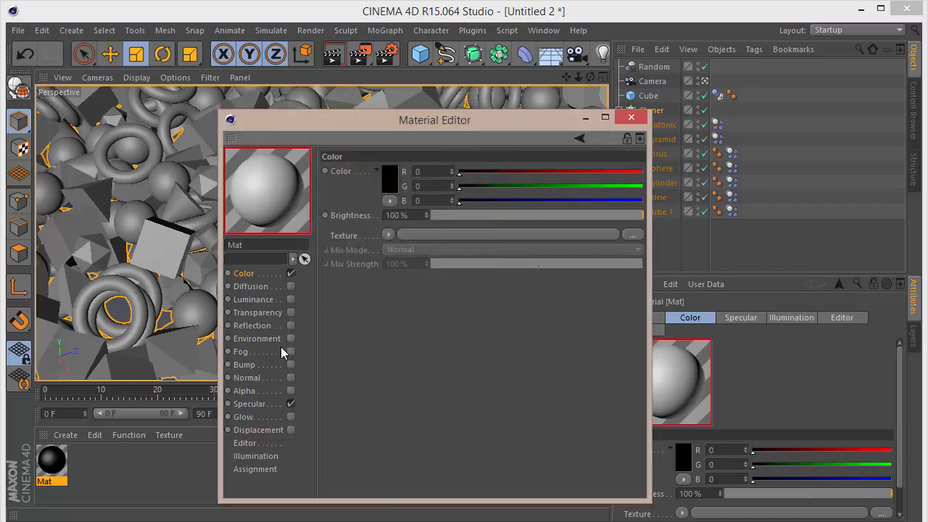
Enable the material's reflection channel with a brightness of 5%.
left_click(290, 326)
left_click_drag(416, 216, 187, 220)
type("5")
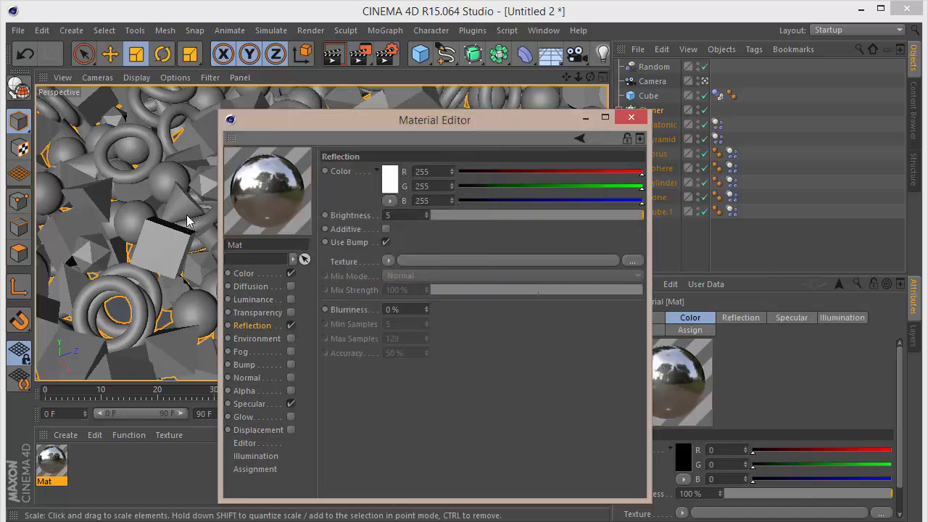
key("Return")
Load a Fresnel texture into the reflection channel, set its mix strength to 25%, and close the editor.
left_click(389, 260)
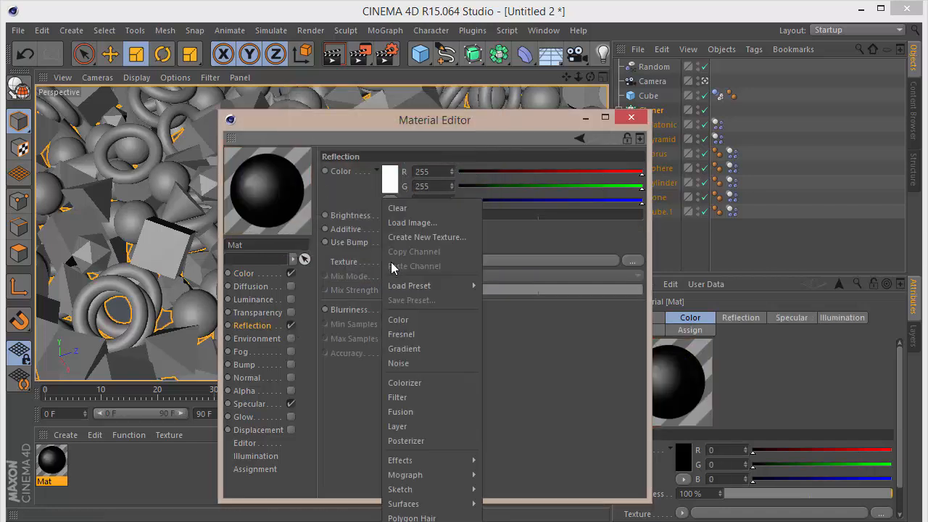
left_click(410, 337)
left_click_drag(407, 333, 203, 354)
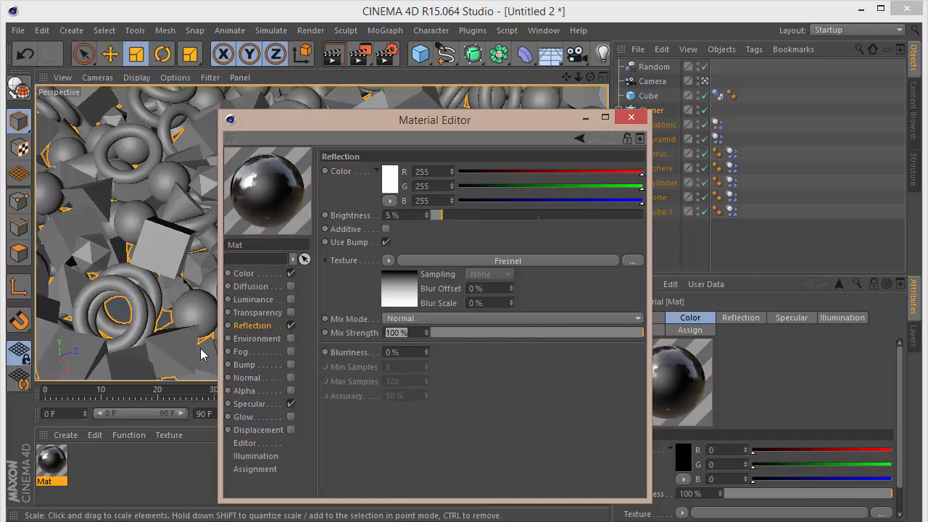
type("25")
key("Return")
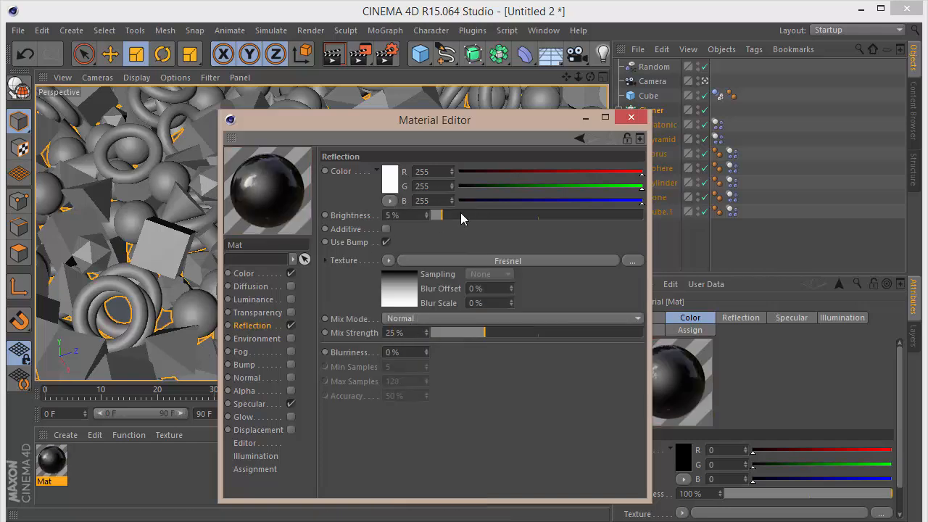
left_click(631, 118)
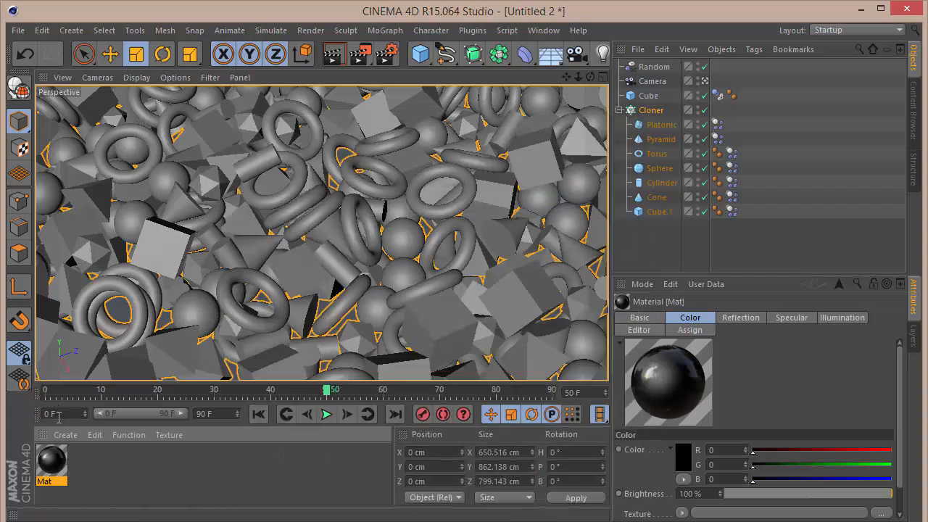
Apply the material to the Cube slab and select each of the Cloner's child objects in turn.
left_click_drag(52, 454, 648, 96)
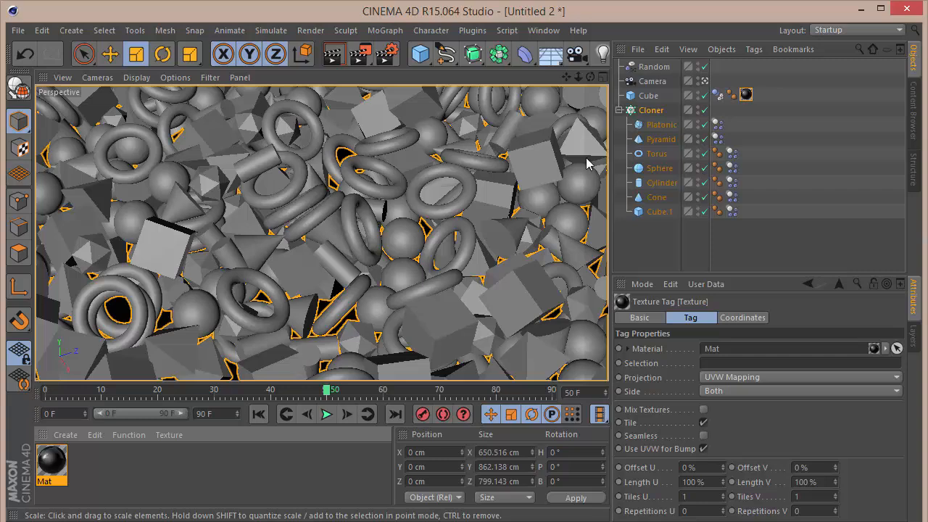
left_click(660, 125)
left_click(659, 139)
left_click(656, 154)
left_click(657, 168)
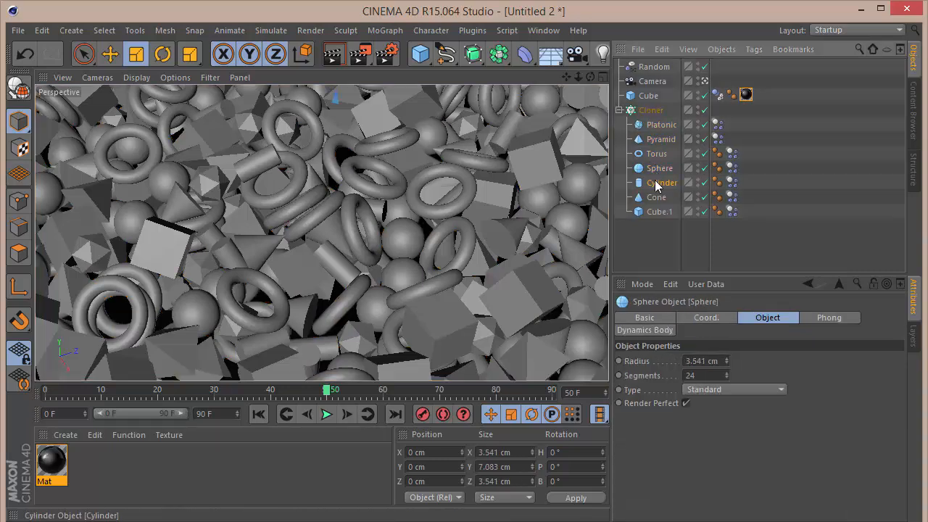
left_click(657, 182)
left_click(654, 198)
left_click(651, 212)
Duplicate the black material several times in the material manager.
left_click(109, 503)
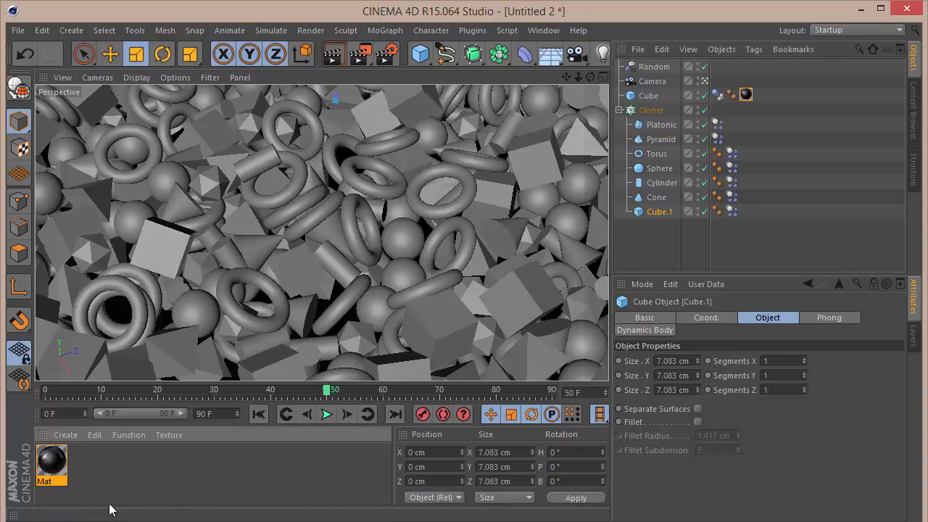
left_click(58, 469)
left_click_drag(59, 468, 288, 473, "ctrl")
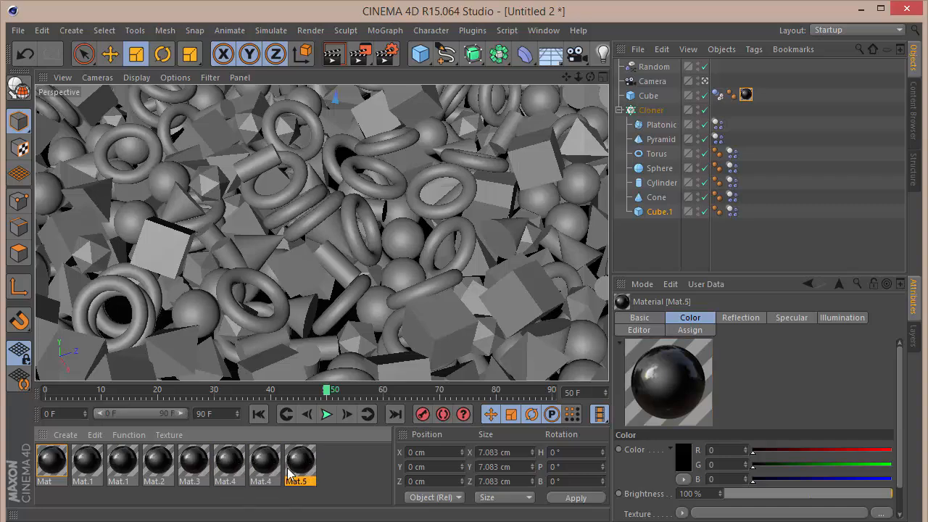
Open the first Mat.1 copy and set its colour to red (255, 61, 61).
double_click(99, 466)
left_click(246, 250)
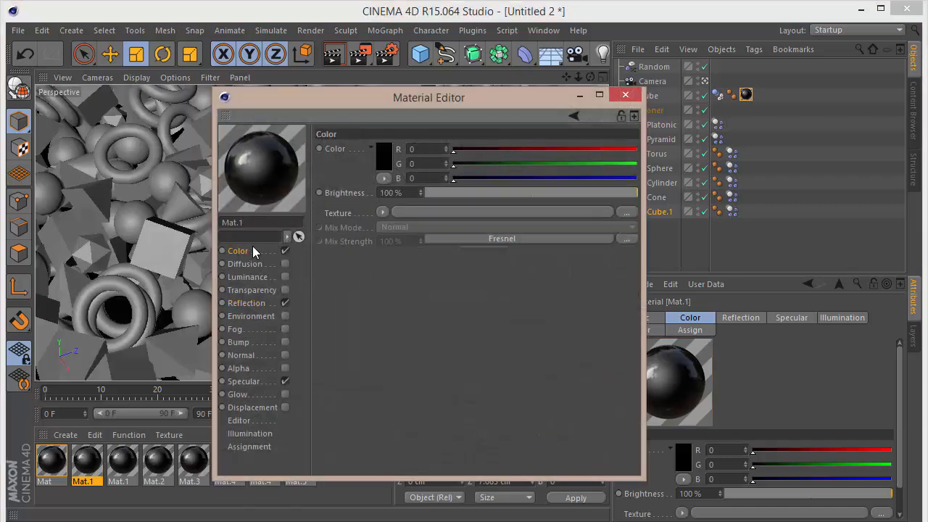
left_click(380, 156)
left_click(364, 107)
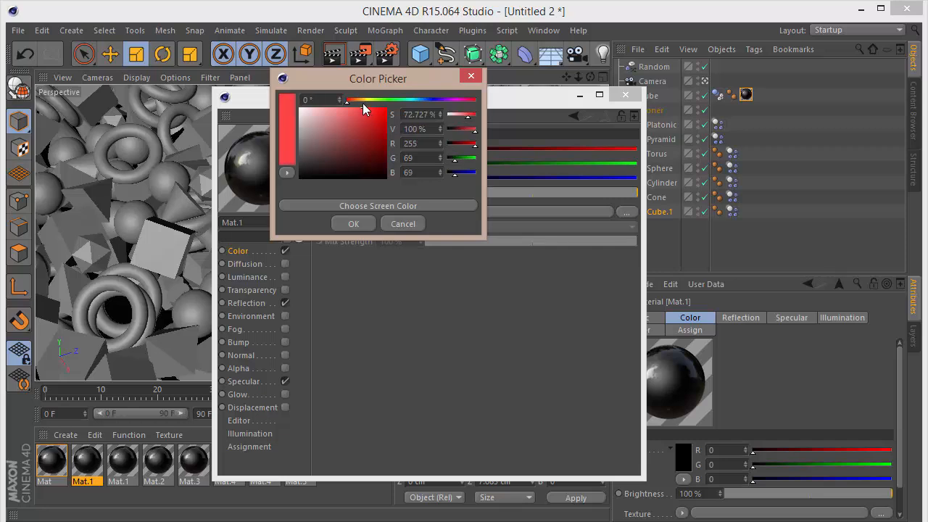
left_click(353, 224)
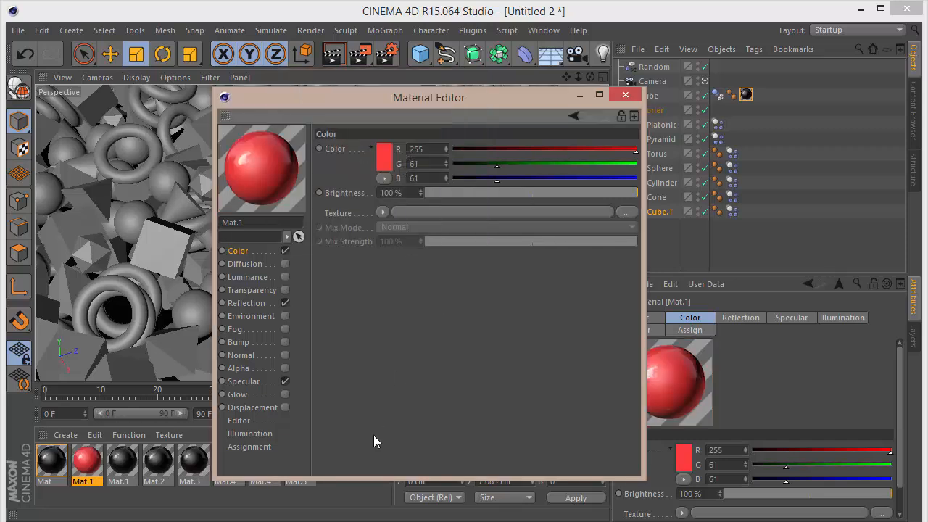
Set the second Mat.1 copy's colour to yellow (247, 255, 44).
left_click(121, 464)
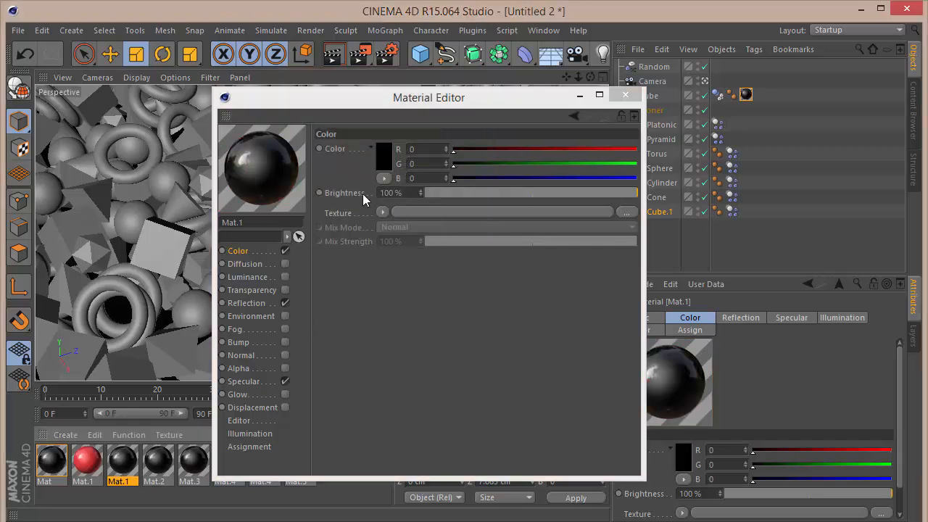
left_click(382, 151)
left_click(374, 92)
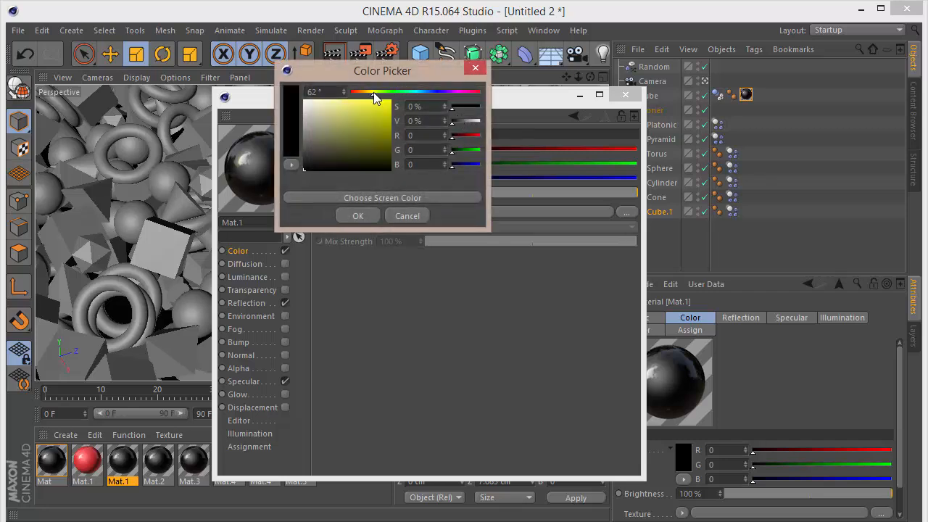
left_click(377, 100)
left_click(358, 216)
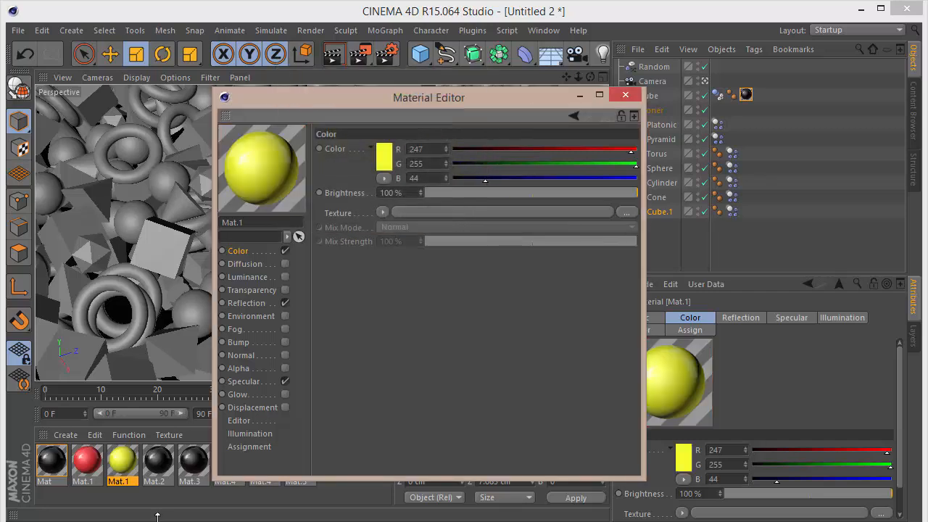
Set Mat.2's colour to green.
left_click(158, 464)
left_click(383, 160)
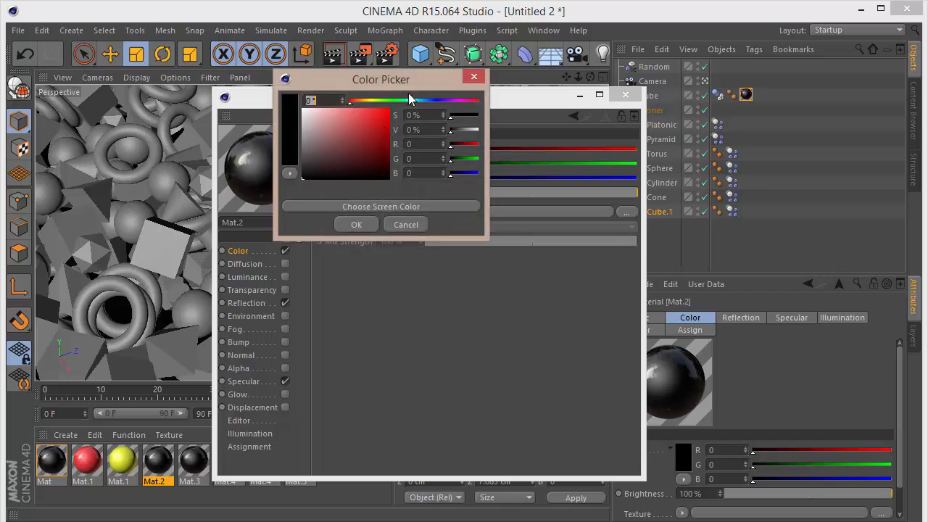
left_click(390, 101)
left_click_drag(379, 116, 364, 109)
left_click(356, 225)
Set Mat.3's colour to cyan (52, 255, 255).
left_click(193, 461)
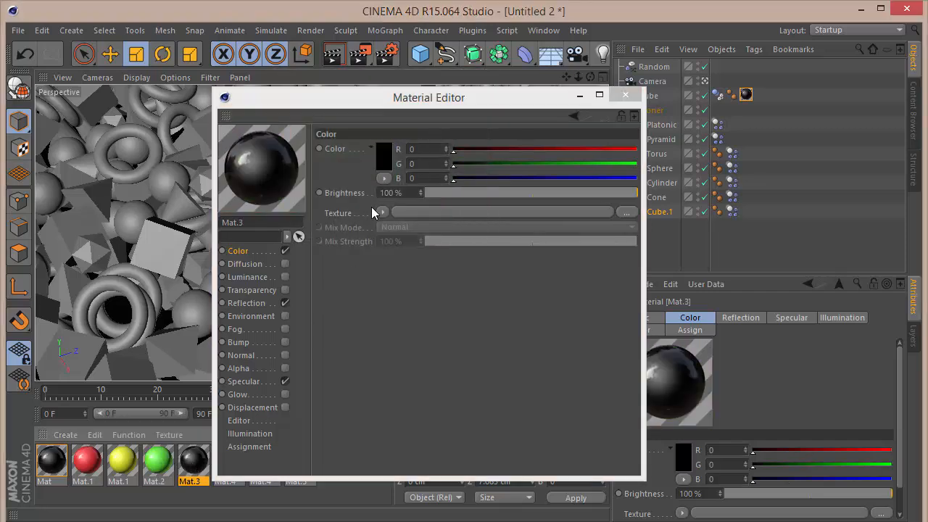
left_click(382, 174)
left_click(419, 105)
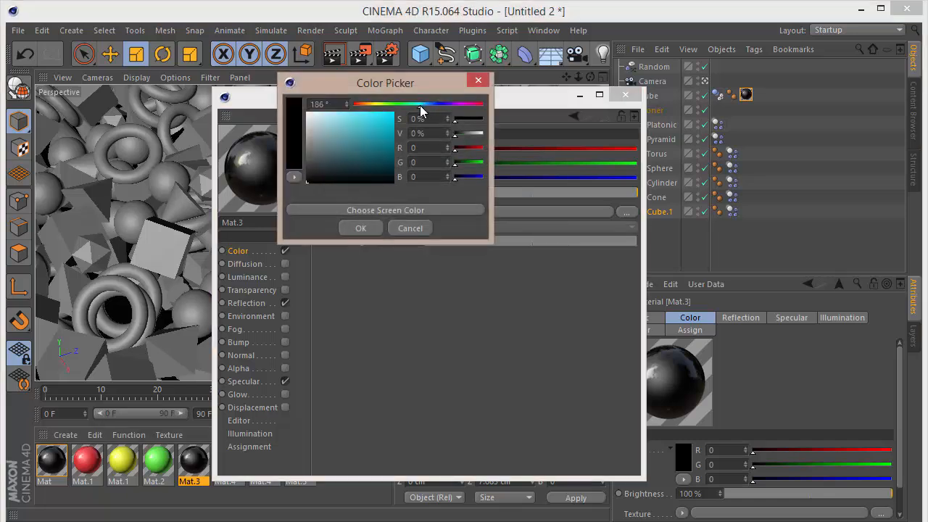
left_click_drag(390, 123, 409, 65)
left_click(361, 229)
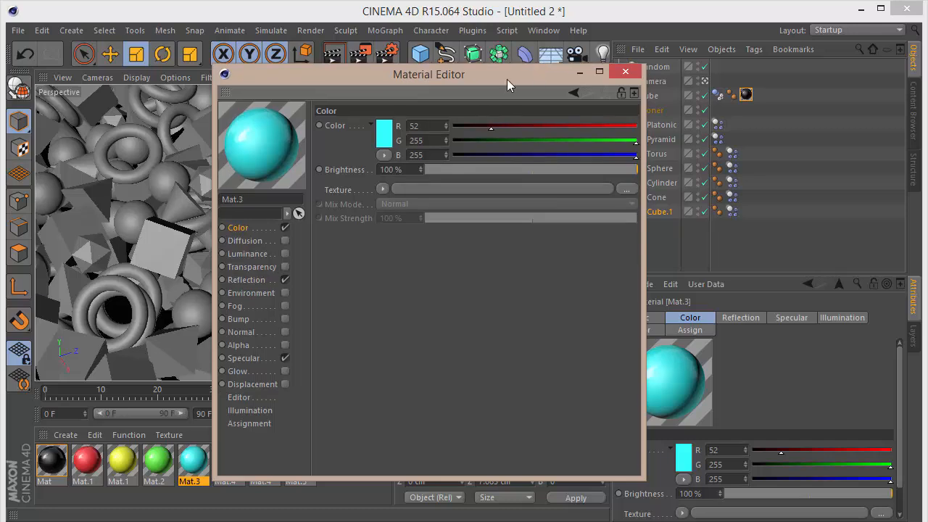
Set the first Mat.4 copy's colour to blue (23, 96, 255).
left_click_drag(494, 69, 586, 58)
left_click(228, 461)
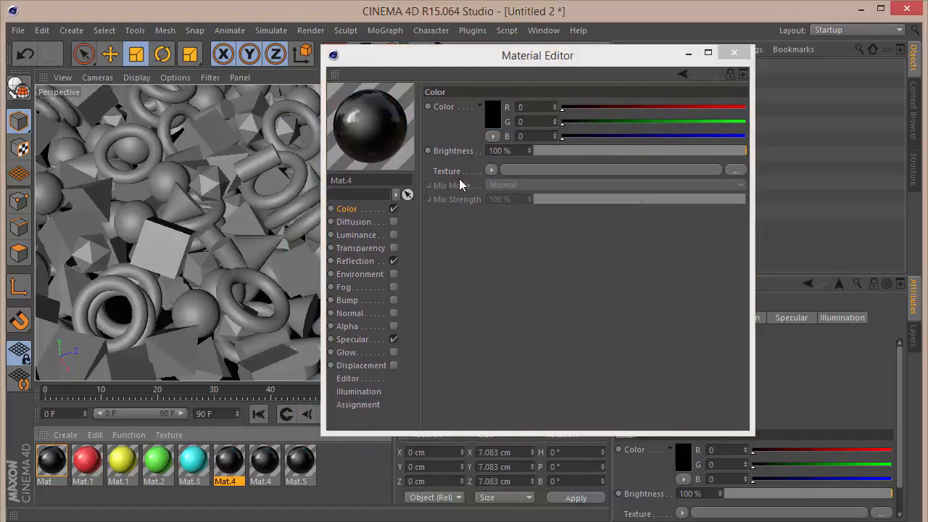
left_click(493, 112)
left_click_drag(535, 64, 490, 53)
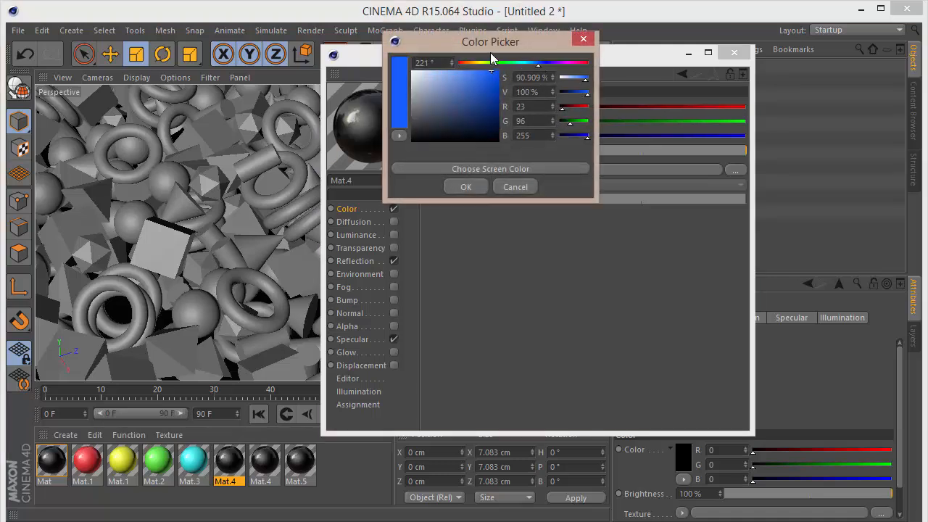
left_click(466, 187)
Set the second Mat.4 copy's colour to magenta (255, 54, 228).
left_click(265, 463)
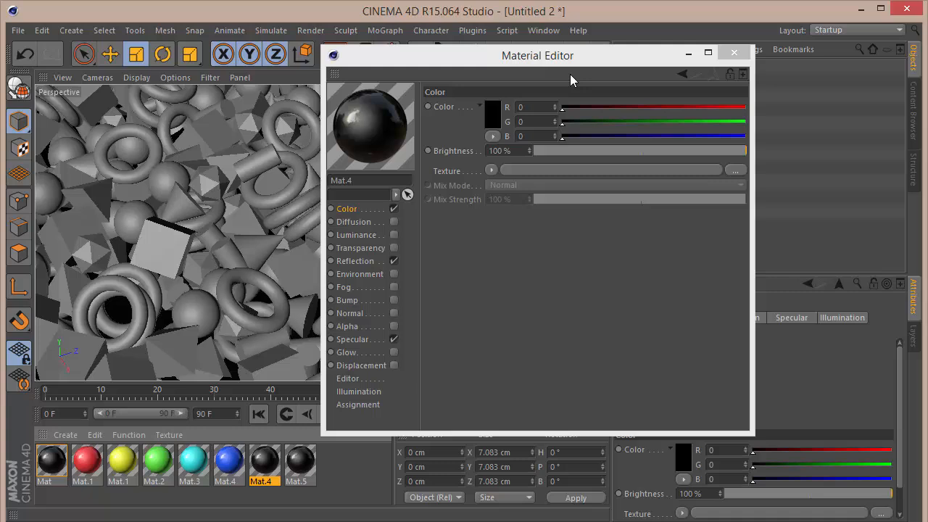
left_click(492, 123)
left_click(569, 62)
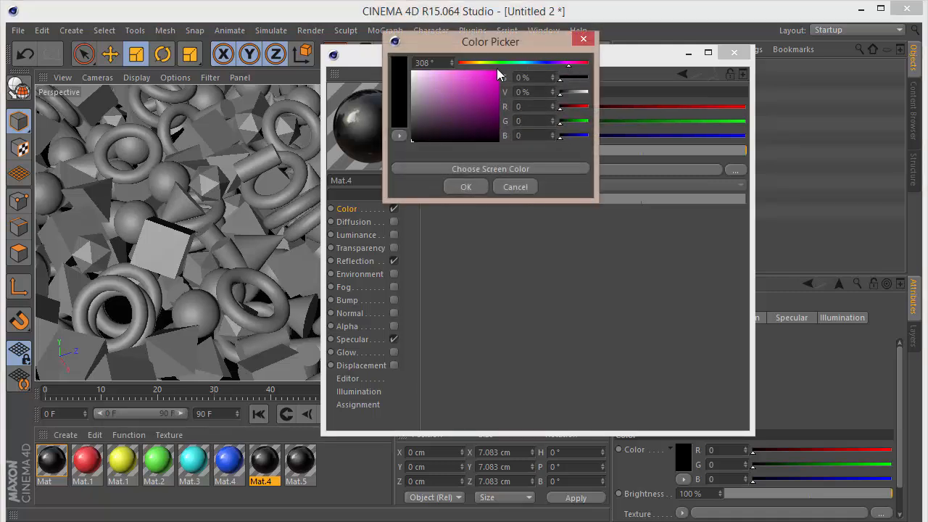
left_click_drag(499, 74, 484, 65)
left_click(467, 188)
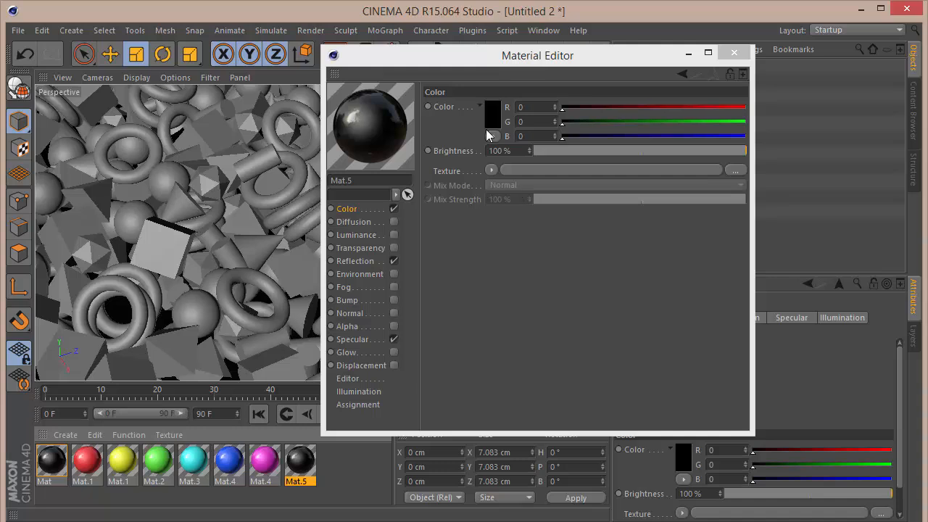
Set Mat.5's colour to a deep pink (182, 0, 127).
left_click(490, 125)
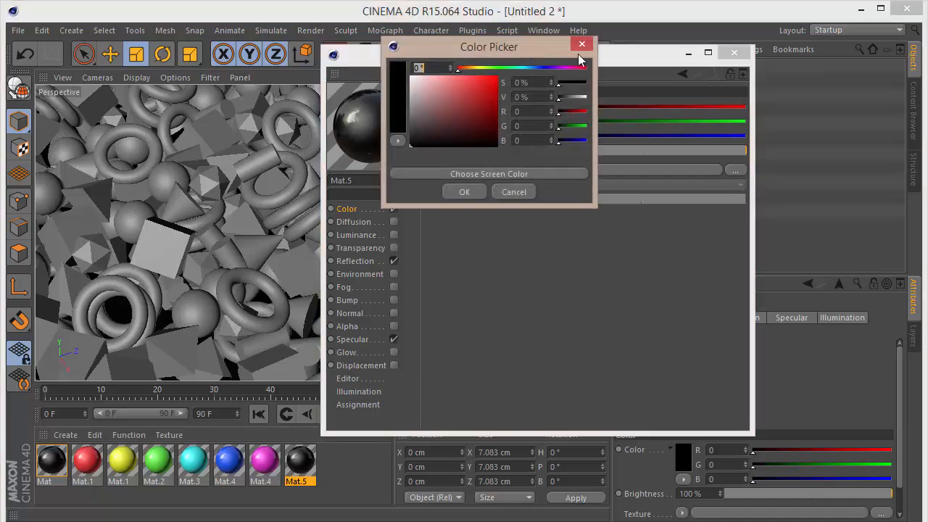
left_click(570, 68)
left_click_drag(490, 95, 523, 96)
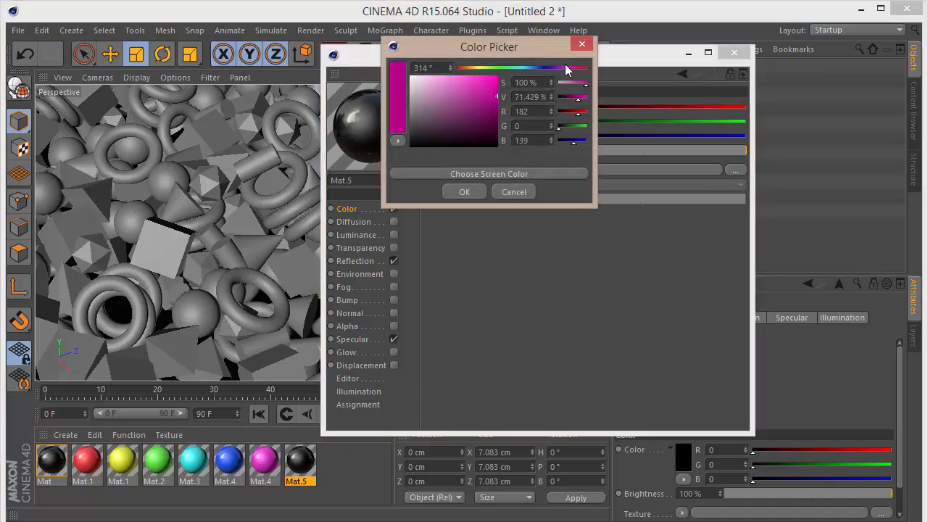
left_click_drag(575, 71, 572, 73)
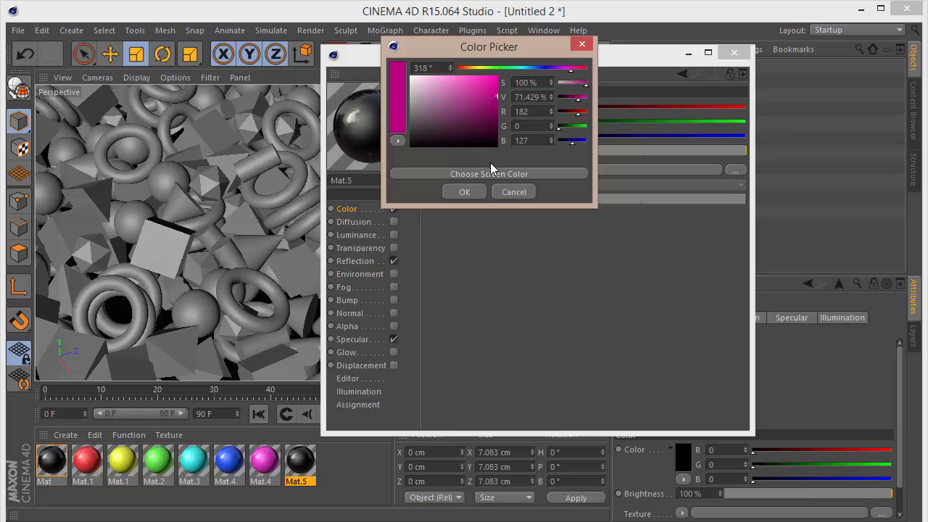
left_click(460, 192)
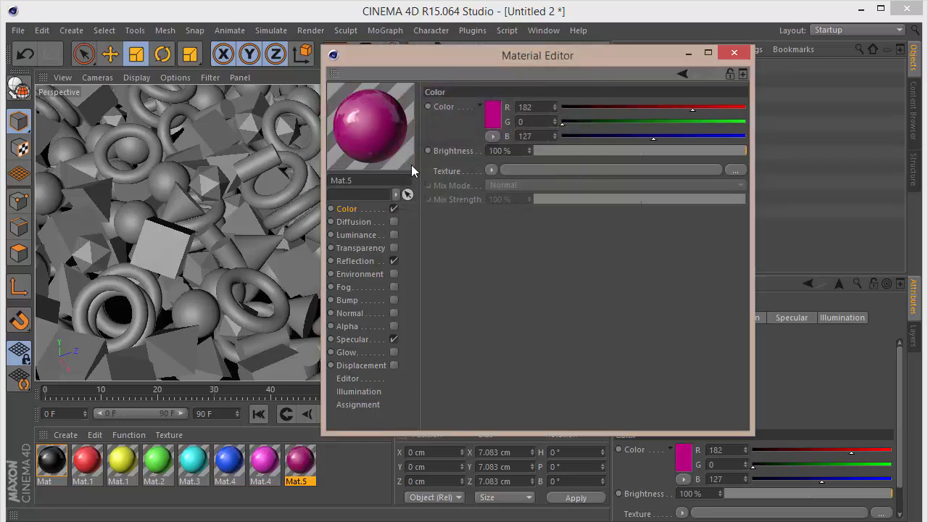
Change Mat.5's colour to purple (121, 0, 140) in the colour picker and close the material editor.
left_click(490, 121)
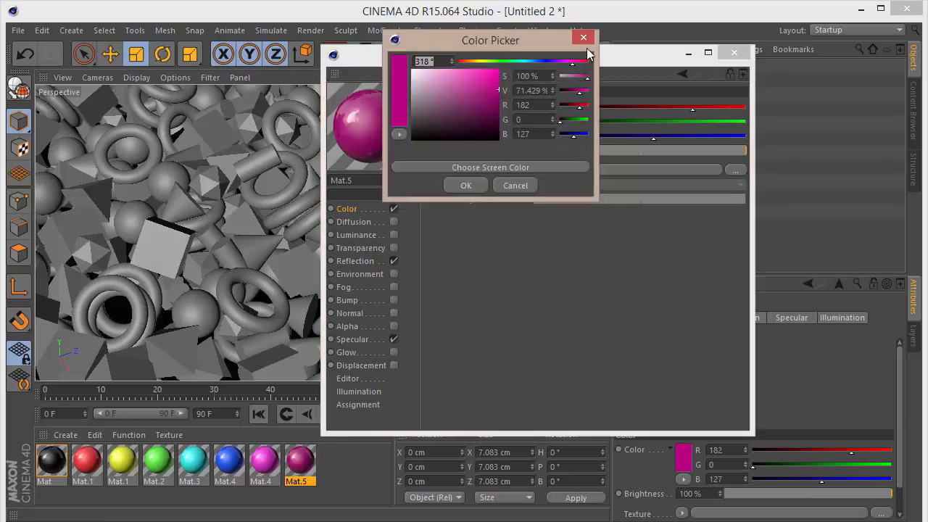
left_click_drag(578, 66, 584, 68)
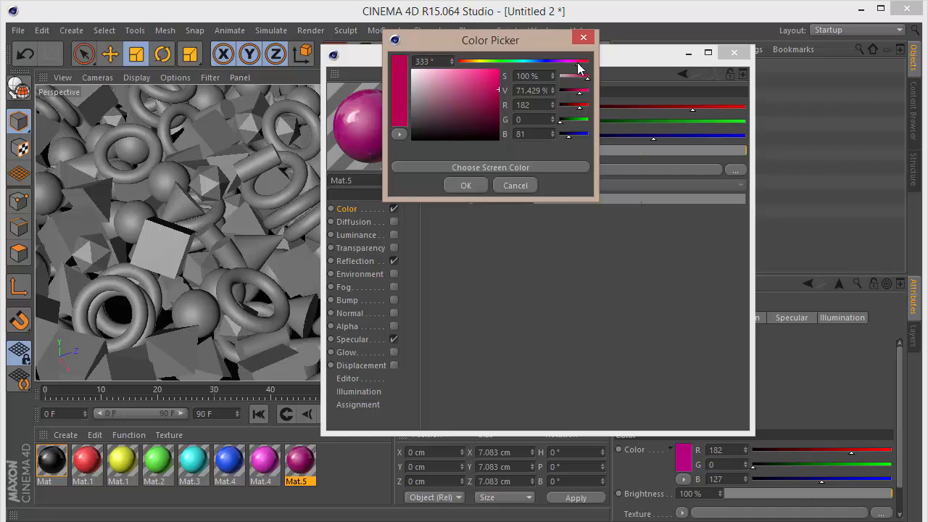
mouse_move(476, 95)
left_mouse_down()
mouse_move(466, 90)
mouse_move(500, 108)
mouse_move(509, 102)
left_mouse_up()
left_click_drag(578, 66, 565, 71)
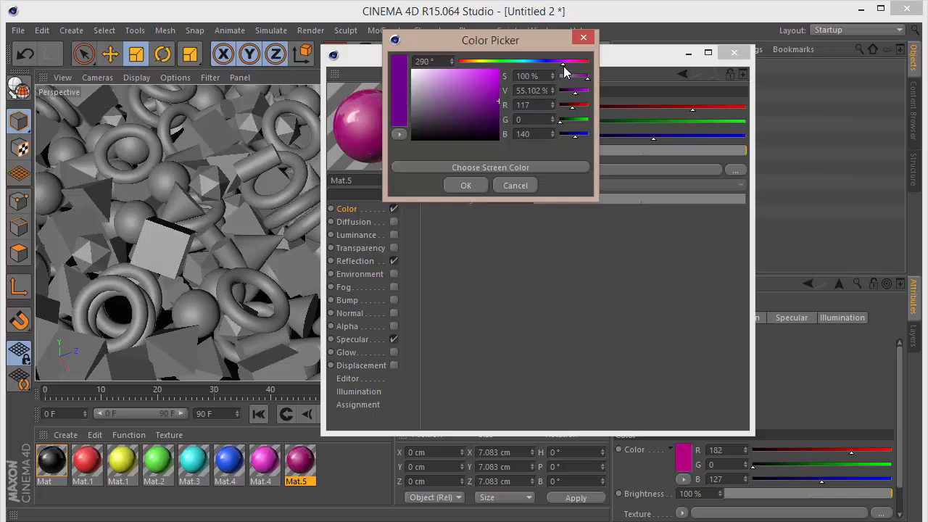
left_click(480, 184)
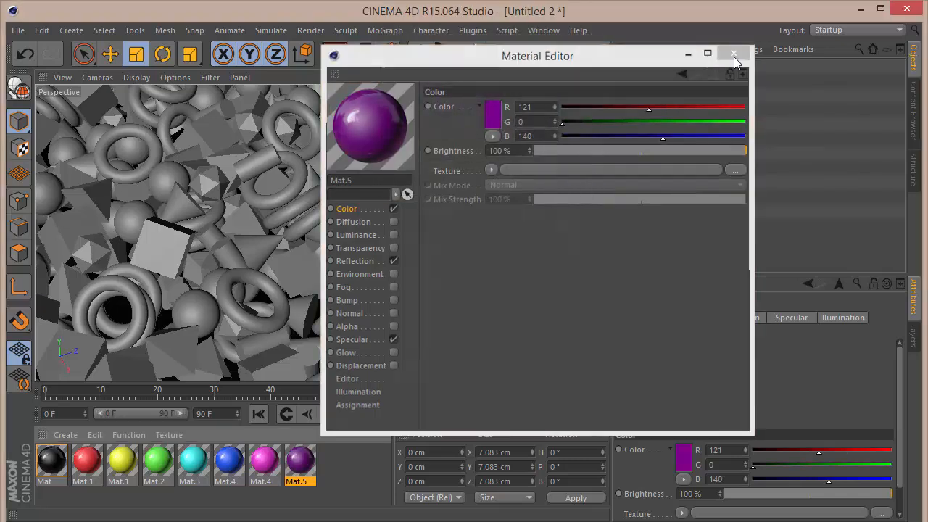
left_click(734, 52)
Apply the yellow, green, cyan and blue materials to the cloned primitives so each shape gets its own colour.
left_click(112, 494)
left_click_drag(707, 264, 661, 126)
left_click_drag(128, 463, 667, 139)
left_click_drag(165, 464, 658, 154)
left_click_drag(194, 462, 660, 168)
left_click_drag(229, 461, 662, 213)
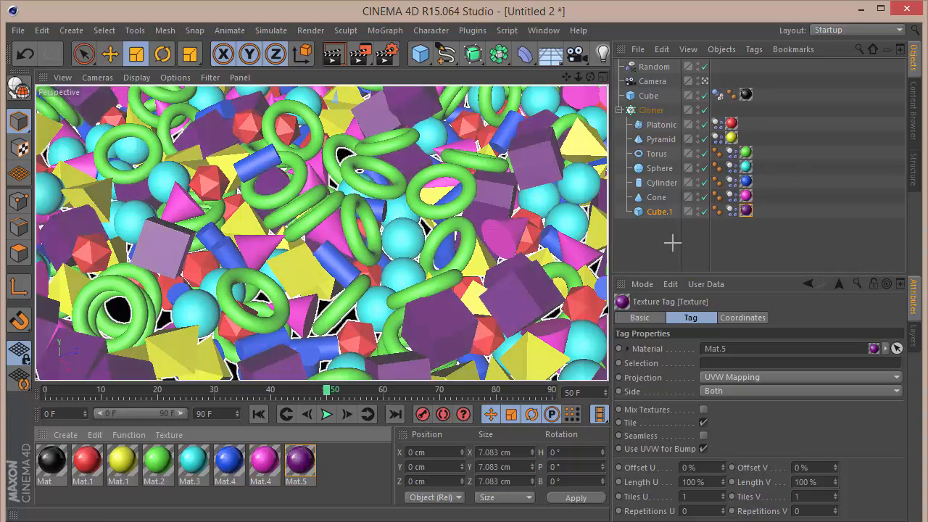
left_click(673, 242)
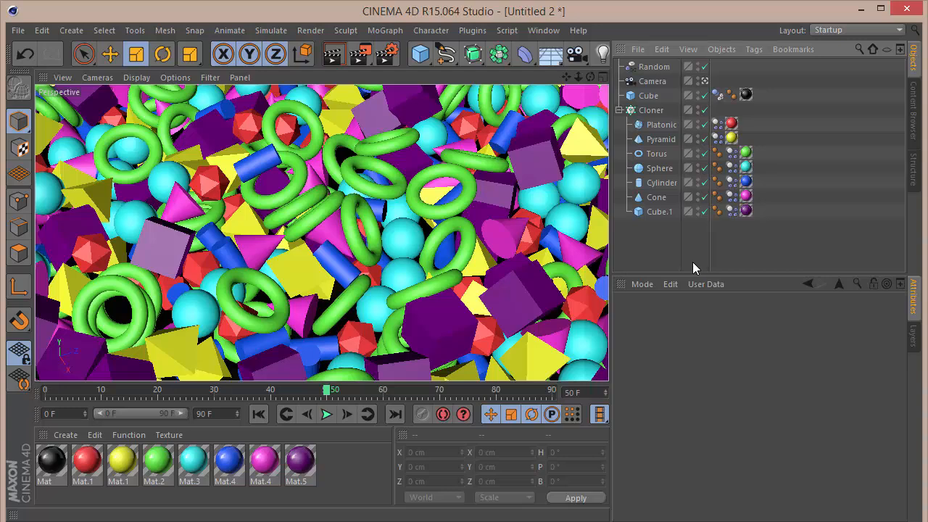
Load the HDRStudioRig.c4d preset from the GSG_HDRI_Studio_Pack into the scene.
left_click(920, 96)
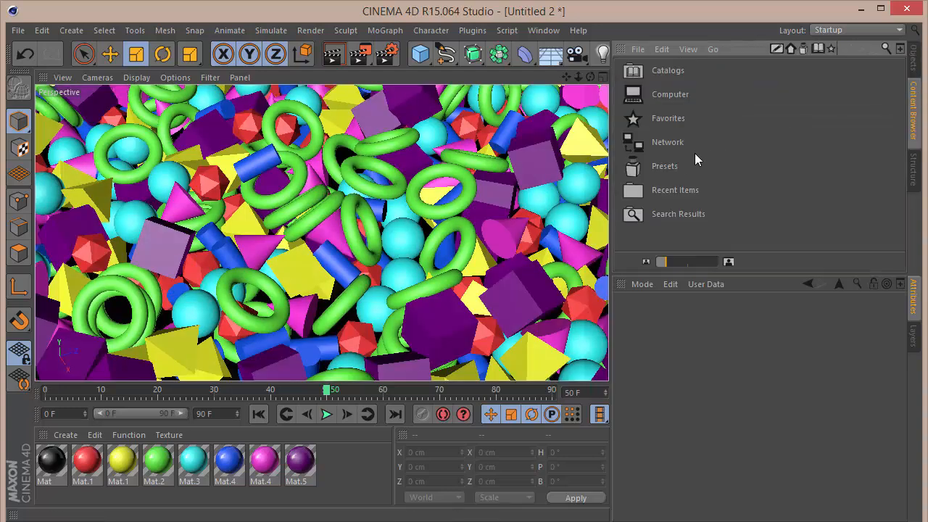
double_click(677, 162)
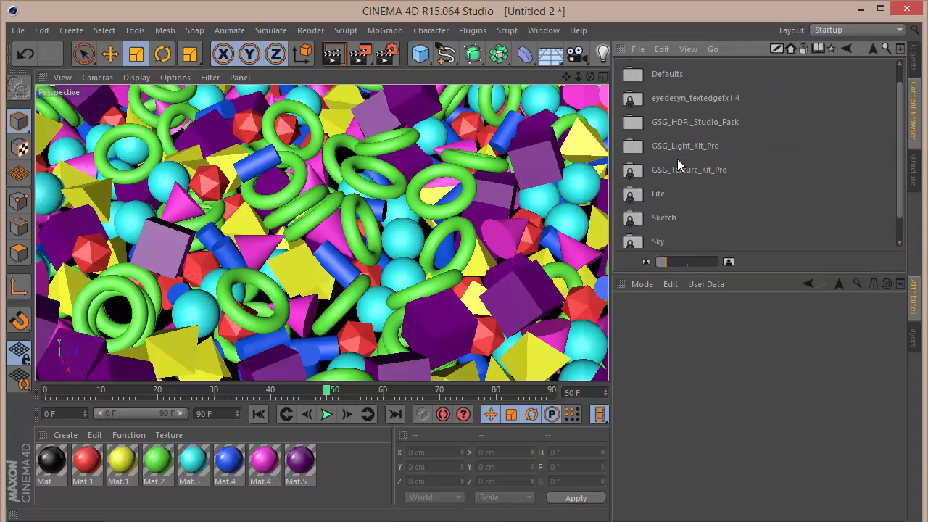
double_click(696, 122)
scroll(843, 110, "down", 3)
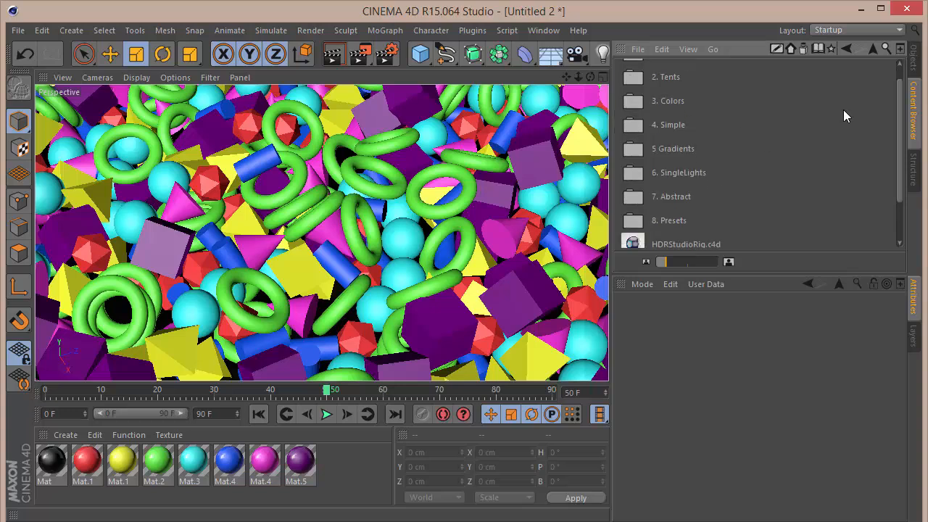
double_click(666, 186)
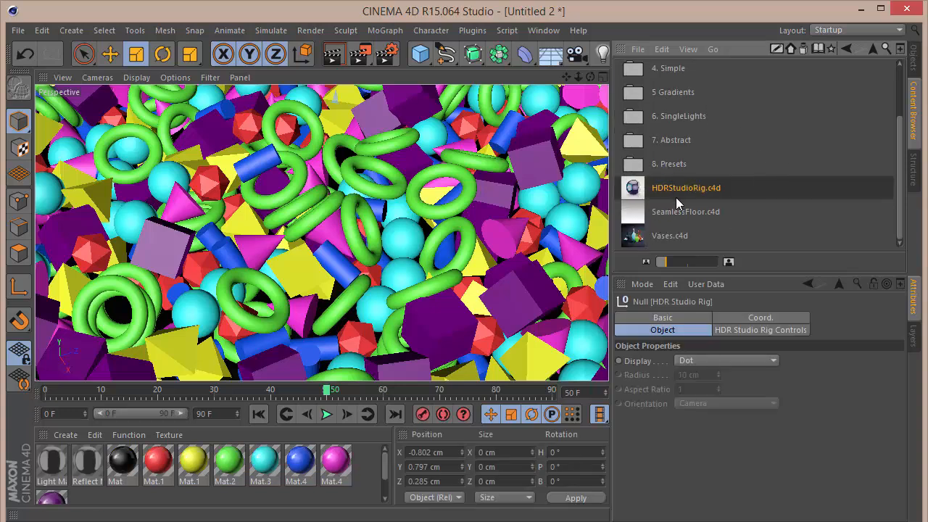
left_click(915, 58)
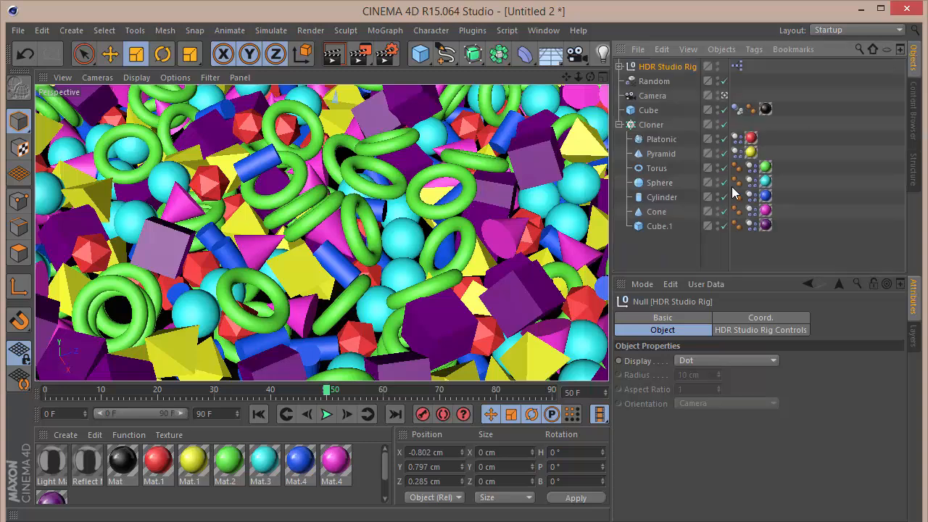
left_click(679, 239)
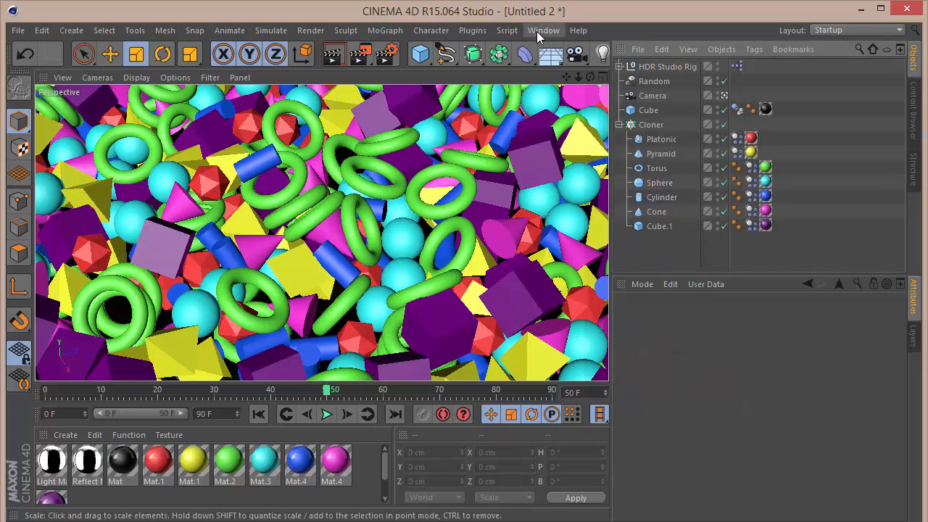
Add a Sky object to the scene.
left_click(552, 56)
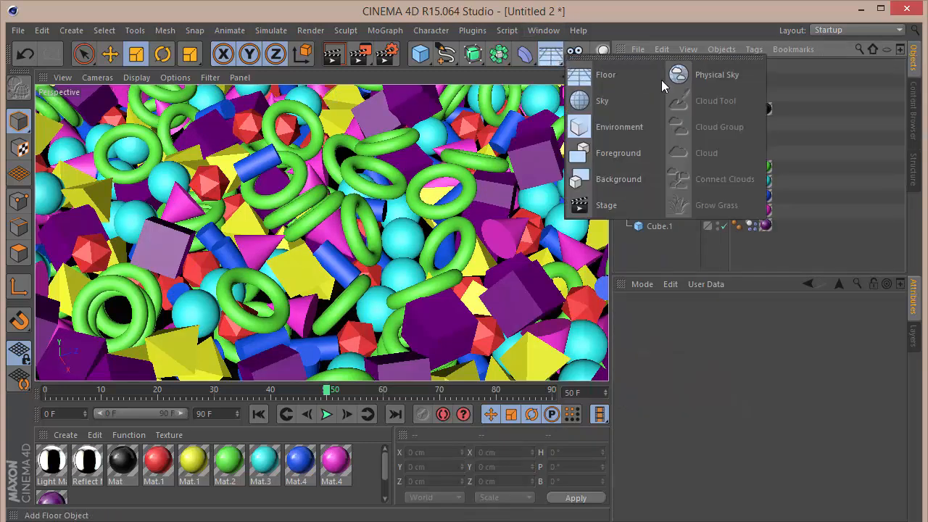
left_click(584, 101)
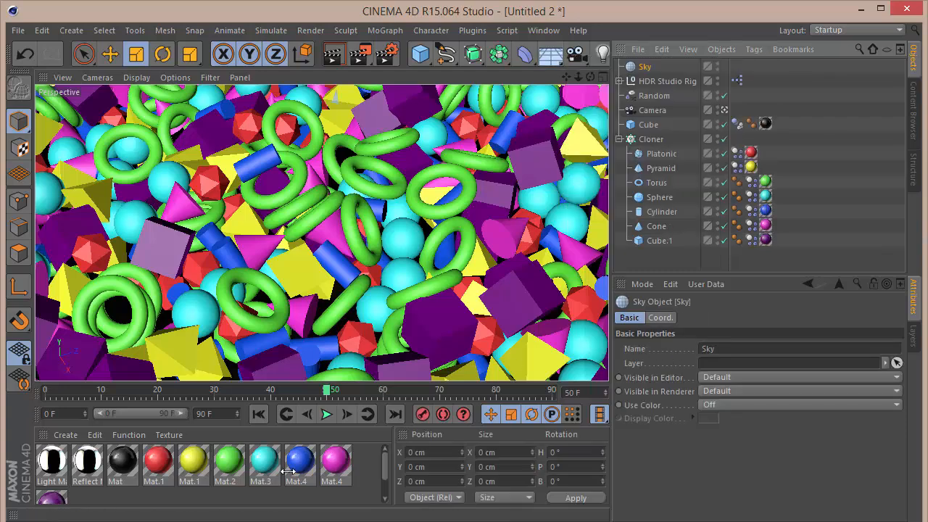
Create a new material Mat.6 with Color, Specular and Reflection off and only Luminance enabled.
double_click(124, 498)
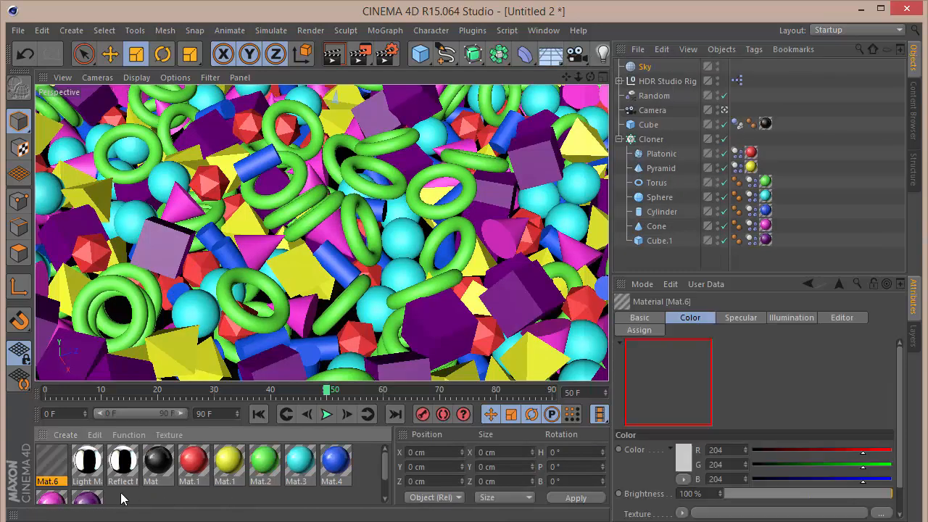
double_click(48, 460)
left_click(284, 250)
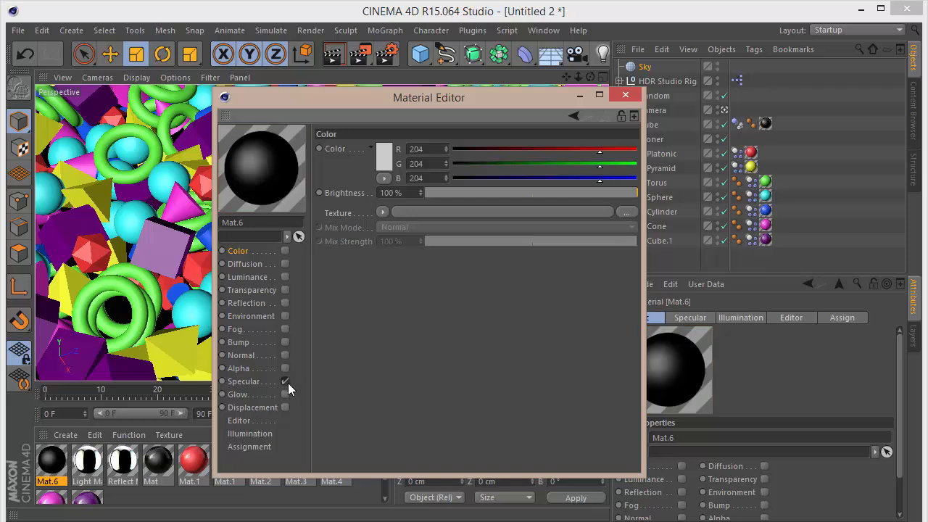
left_click(285, 380)
left_click(285, 302)
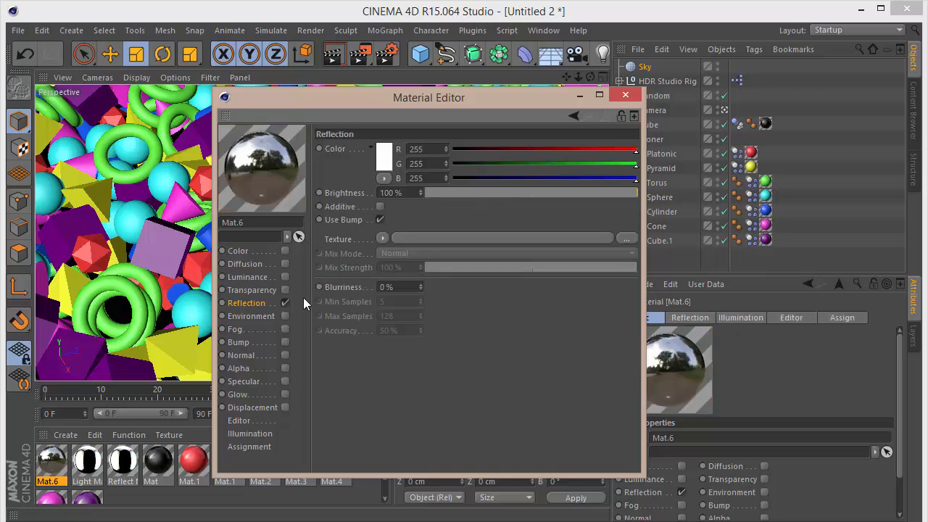
left_click(285, 303)
left_click(284, 276)
left_click(382, 212)
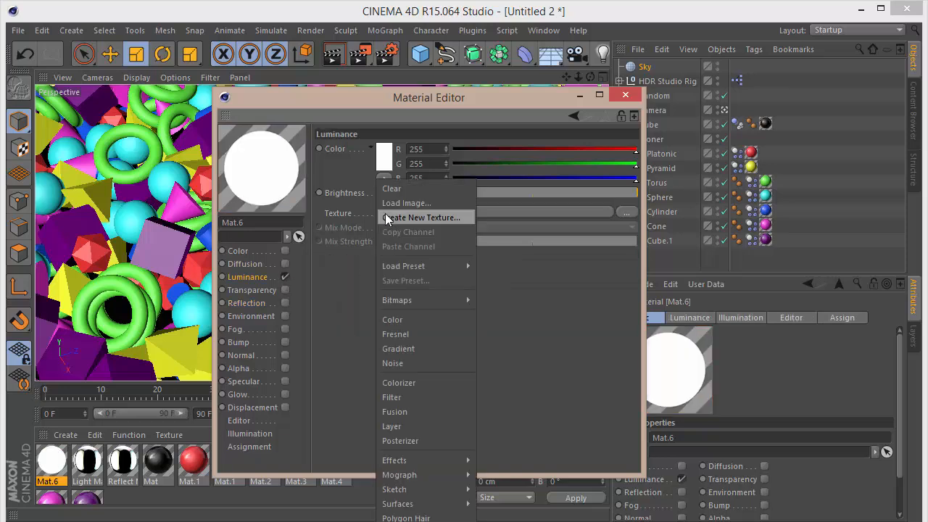
left_click(541, 320)
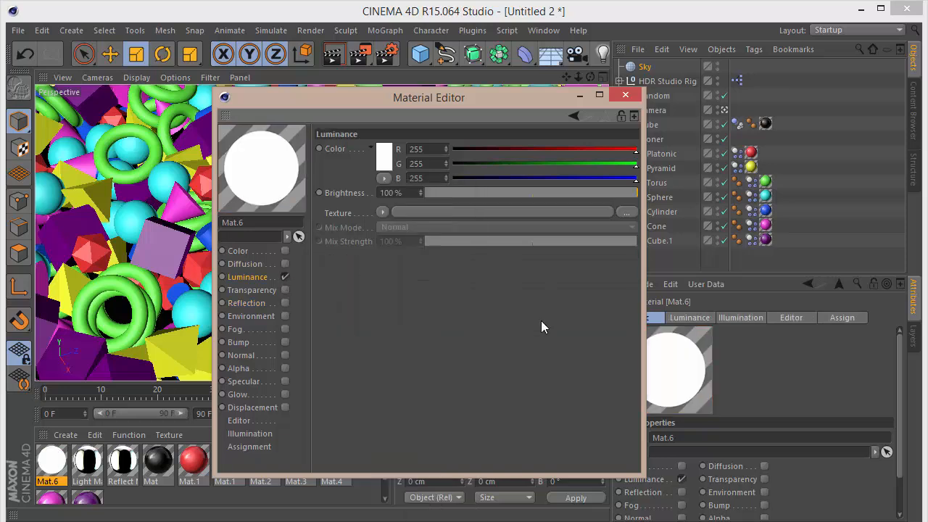
left_click(625, 95)
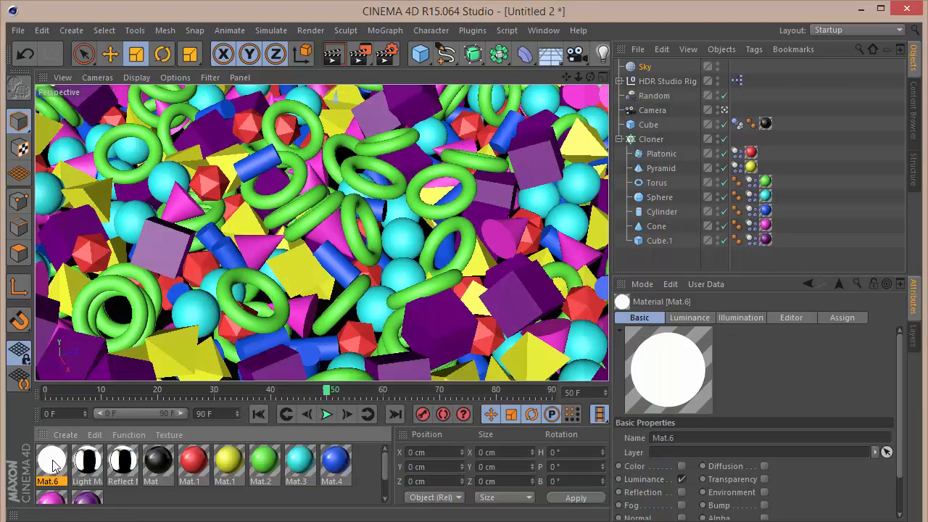
Apply Mat.6 to the Sky and add a Compositing tag with Seen by Camera turned off.
left_click_drag(52, 466, 639, 68)
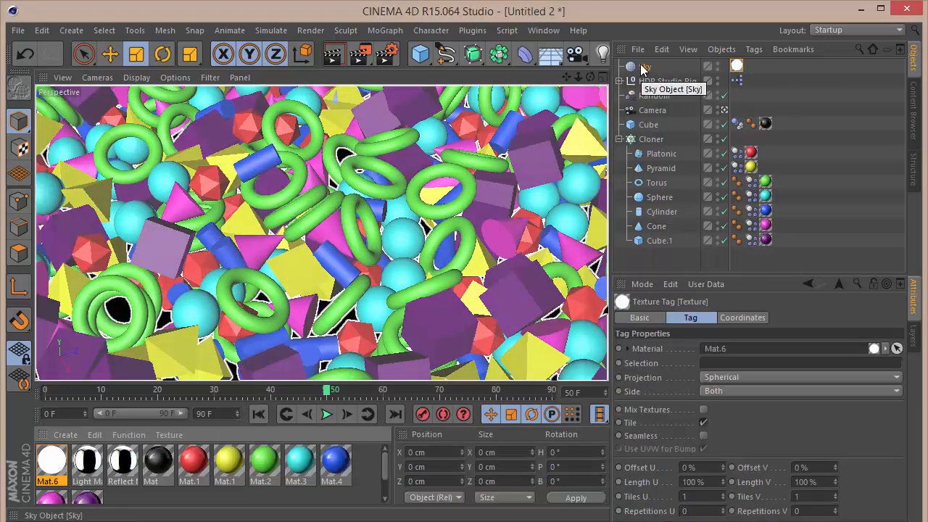
right_click(642, 66)
mouse_move(650, 38)
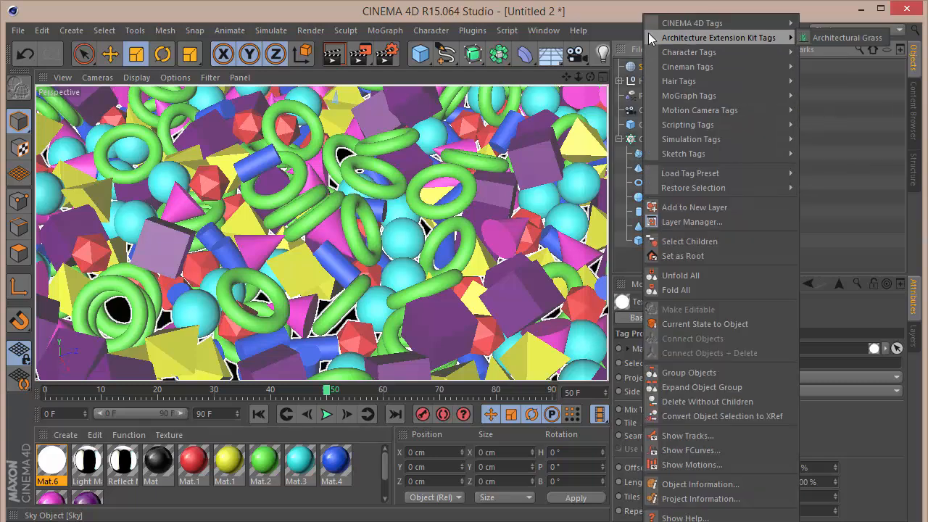
left_click(843, 95)
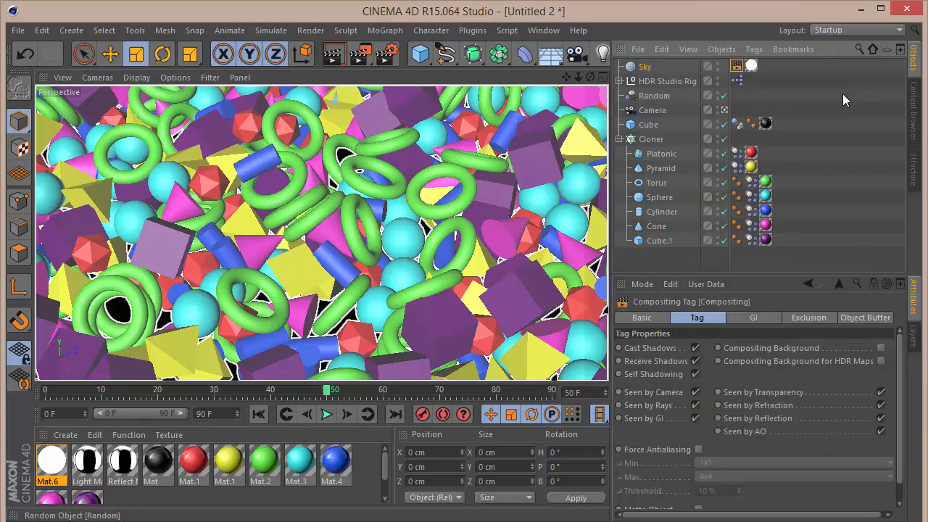
left_click(695, 392)
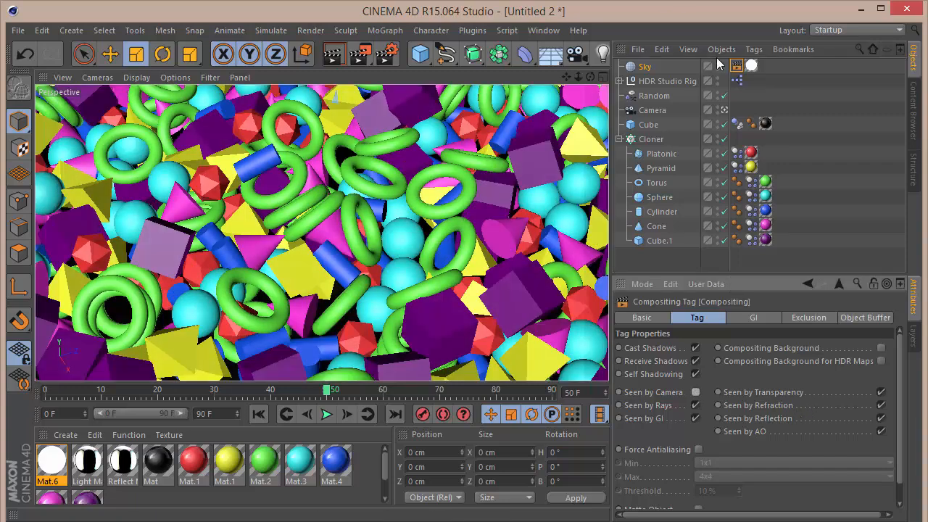
Delete the Sky's Compositing tag and then the Sky object itself.
key("Delete")
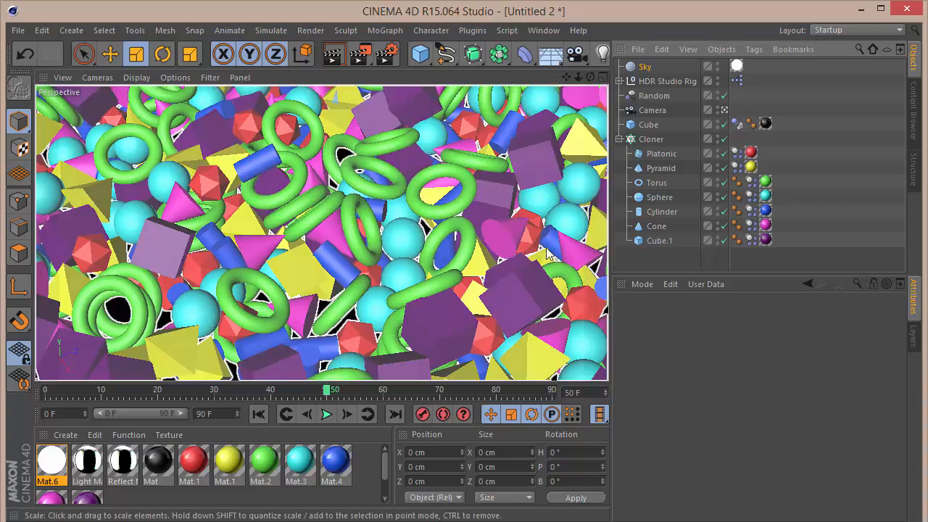
left_click(638, 67)
key("Delete")
Set the HDR Studio Rig's HDR File to ThreeSoftboxesStudio1.hdr from the studio pack.
left_click(649, 67)
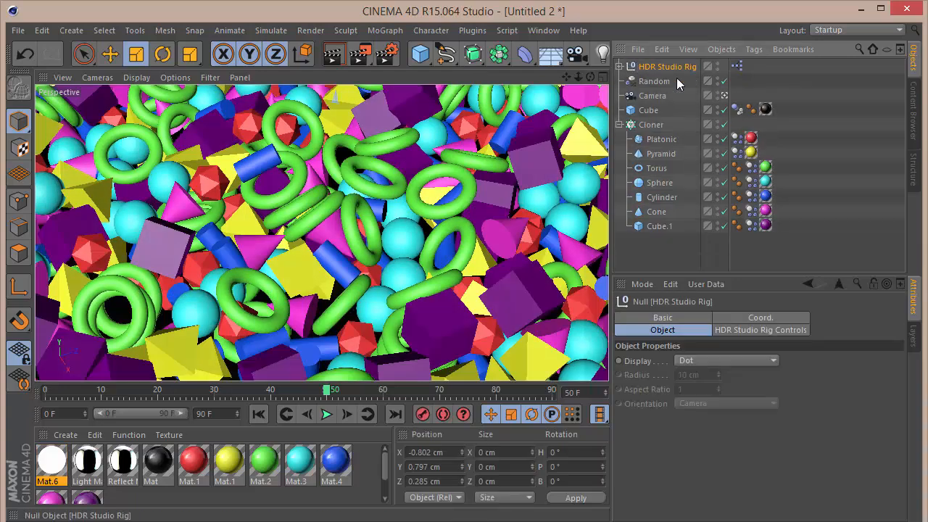
left_click(915, 110)
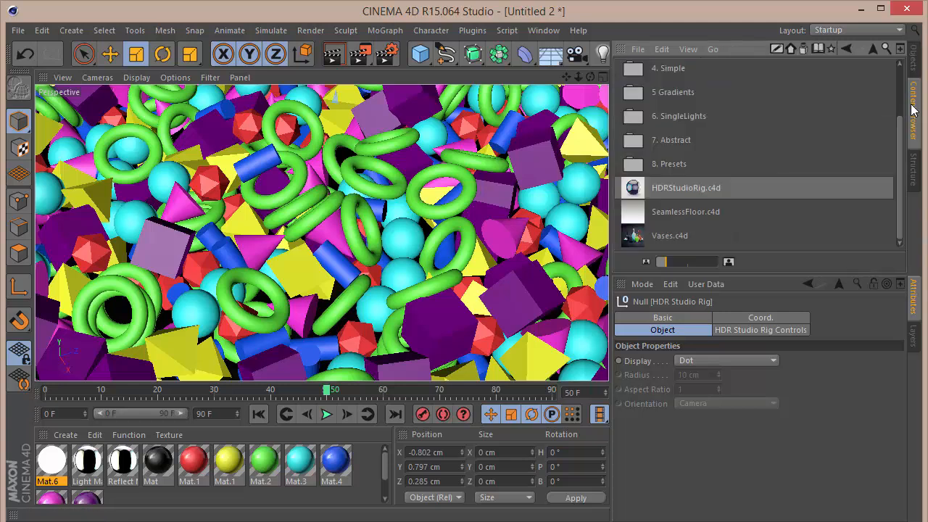
scroll(701, 87, "up", 3)
double_click(680, 70)
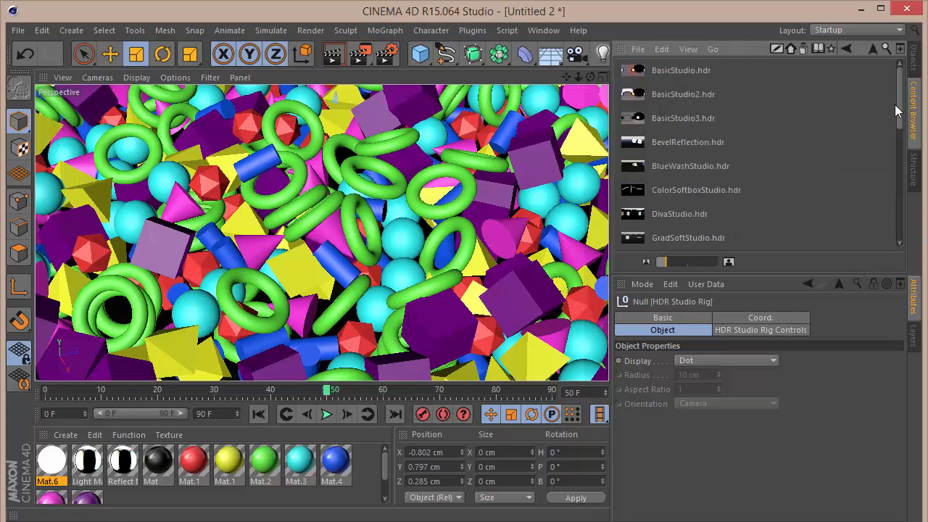
left_click_drag(903, 100, 901, 147)
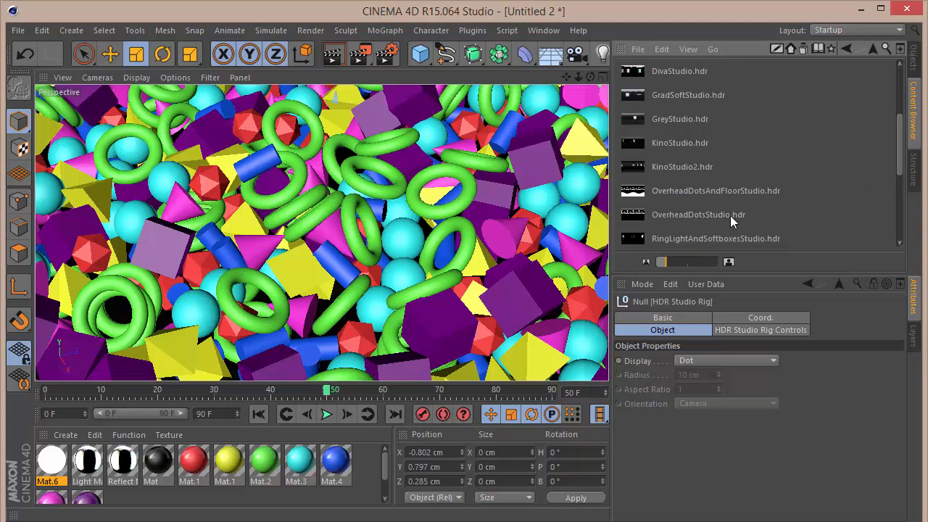
scroll(785, 202, "down", 7)
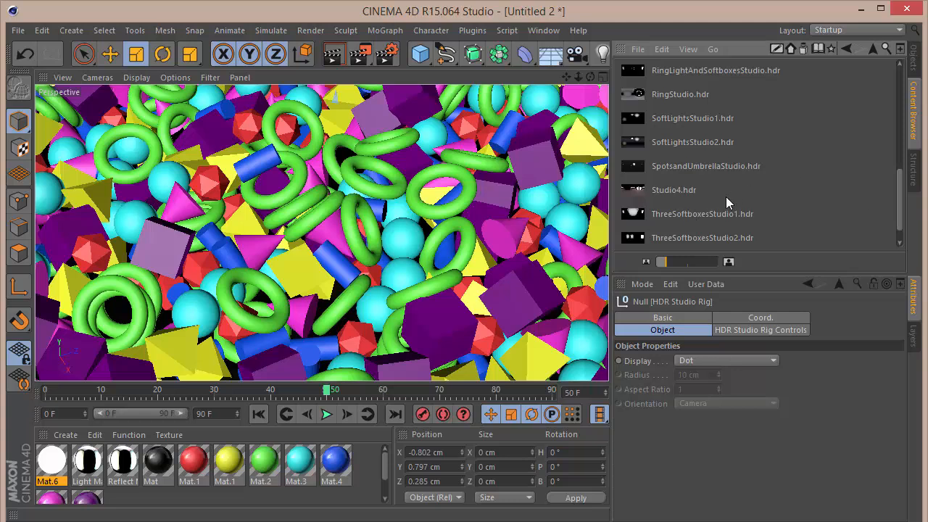
left_click(914, 65)
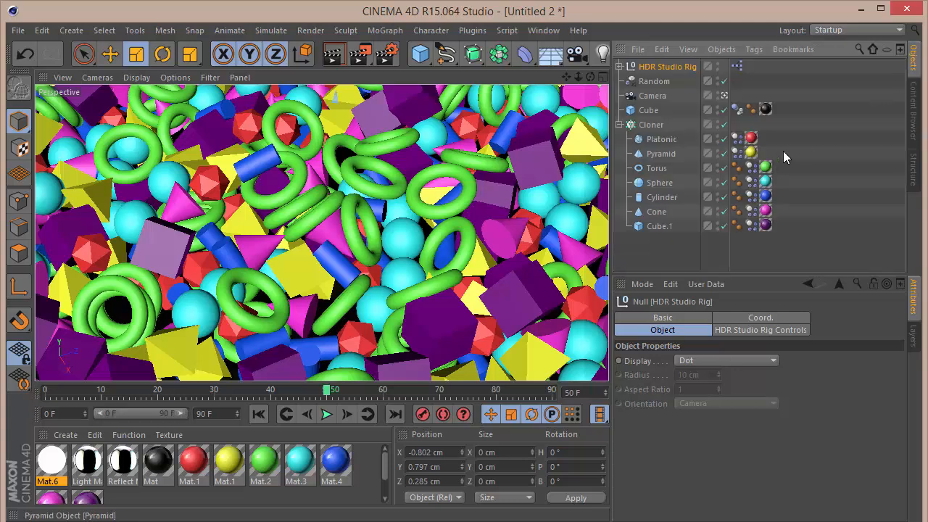
left_click(731, 330)
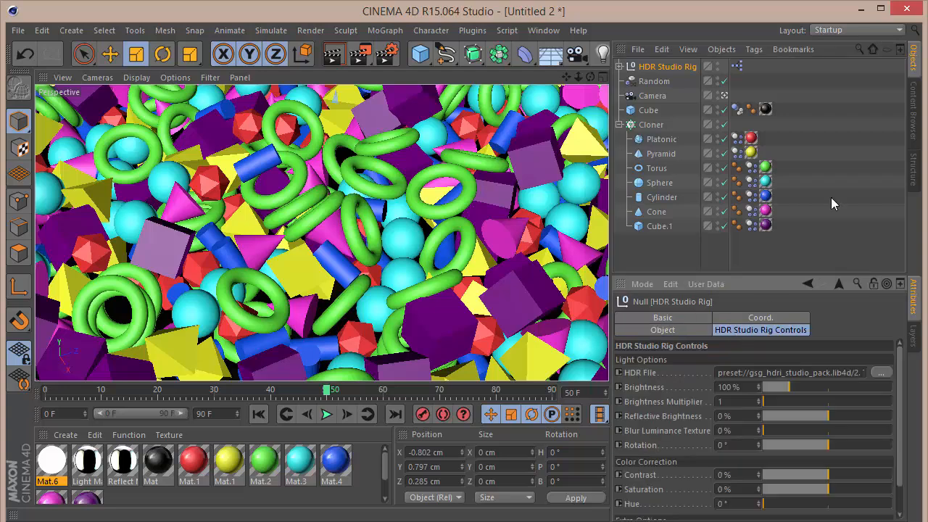
left_click(914, 108)
left_click(701, 215)
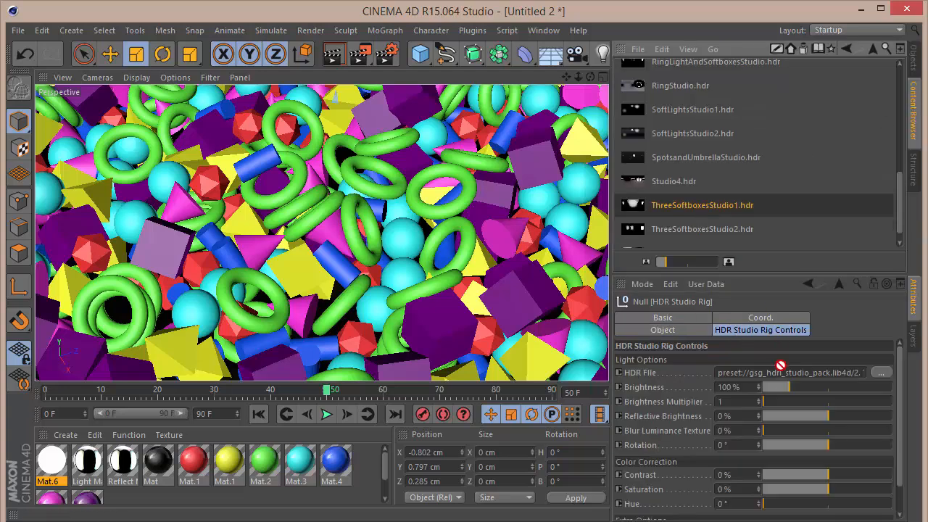
left_click(914, 61)
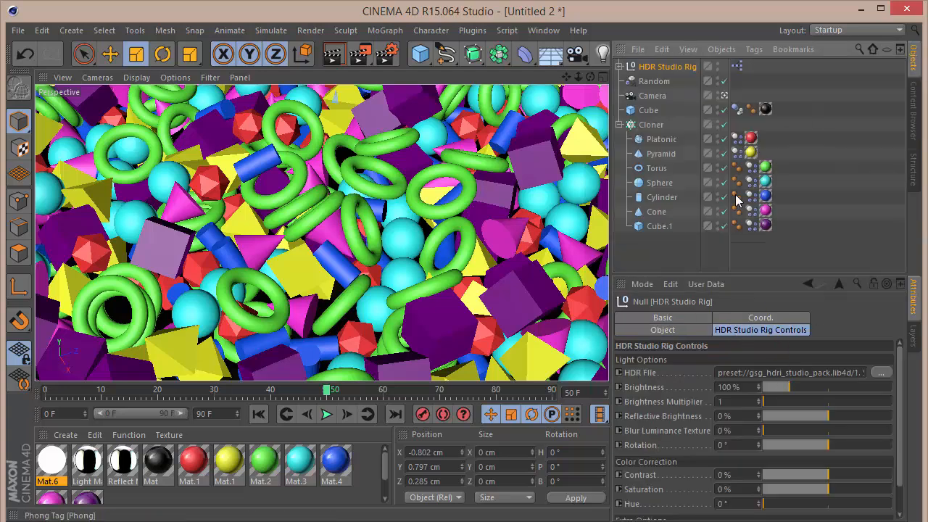
Open the render settings and add Ambient Occlusion and Global Illumination effects.
left_click(693, 261)
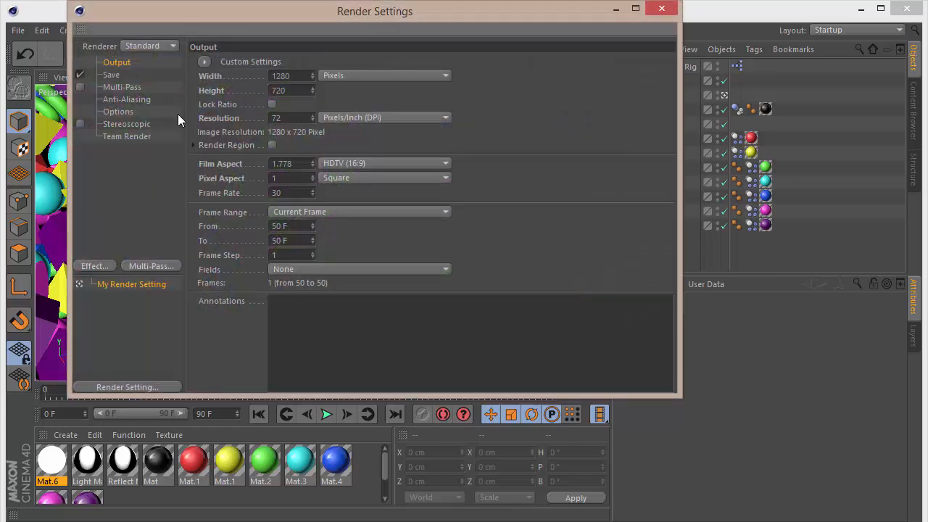
left_click(95, 265)
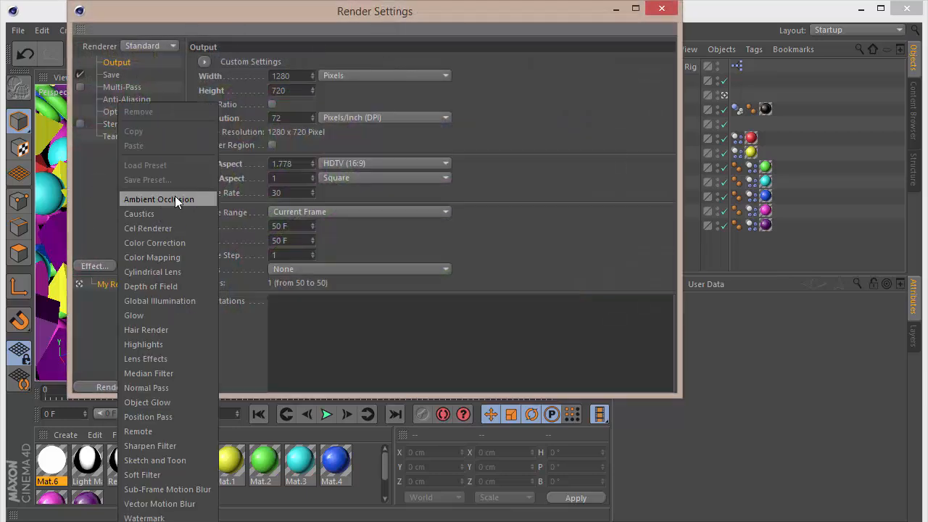
left_click(175, 197)
left_click(94, 266)
left_click(156, 300)
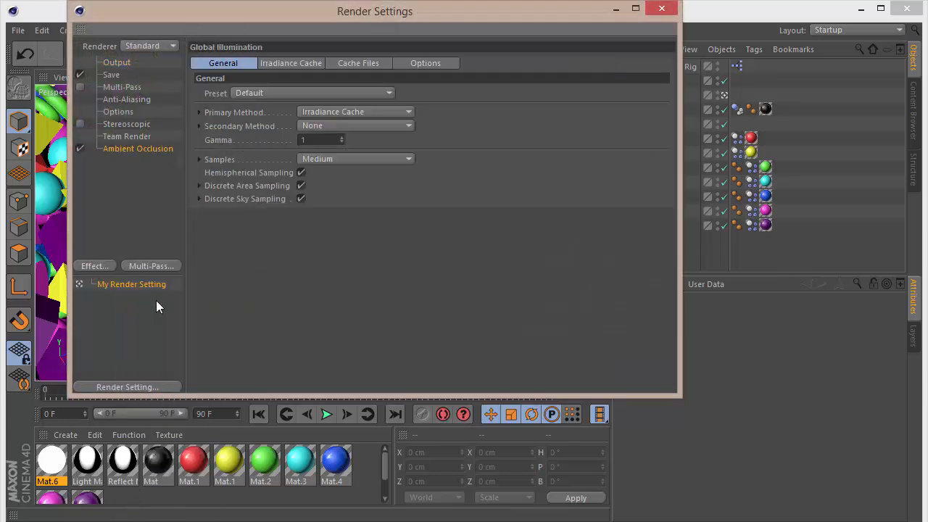
Adjust the Global Illumination samples and set the Irradiance Cache record density to Low.
left_click(342, 158)
left_click(337, 206)
left_click(302, 62)
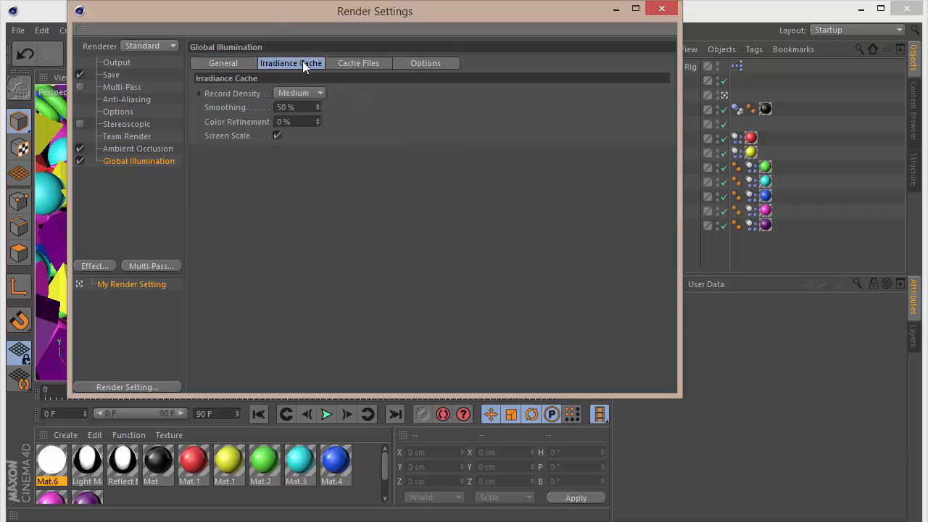
left_click(315, 92)
left_click(310, 137)
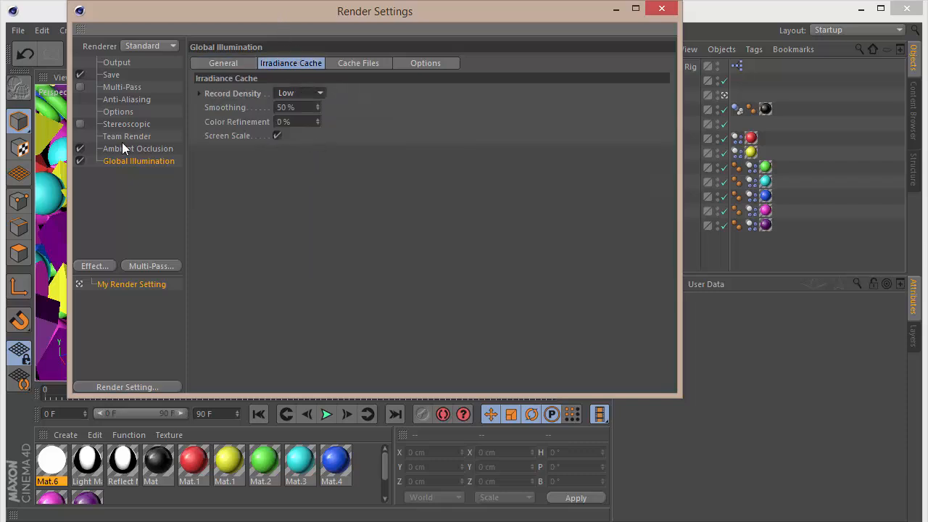
Set the anti-aliasing mode to Best.
left_click(122, 99)
left_click(323, 65)
left_click(317, 109)
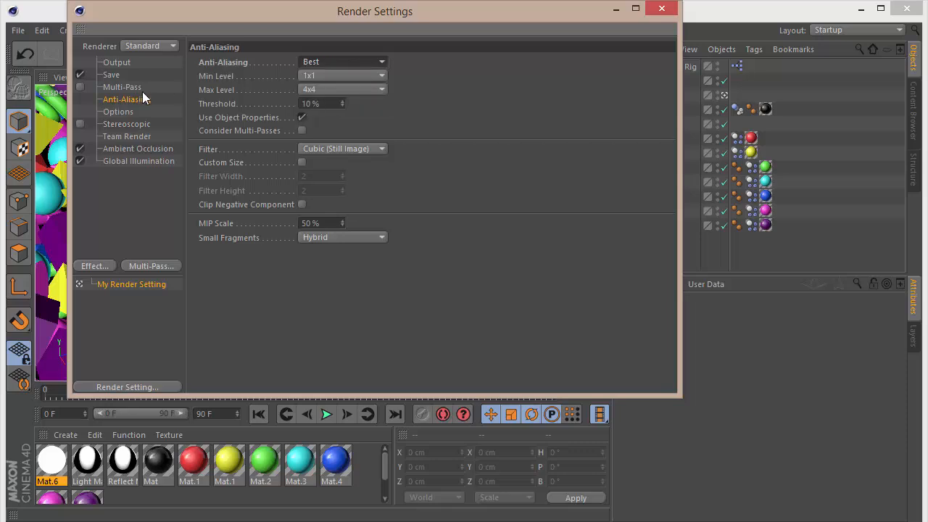
Enable Multi-Pass and add Specular and Shadow passes.
left_click(116, 87)
left_click(80, 87)
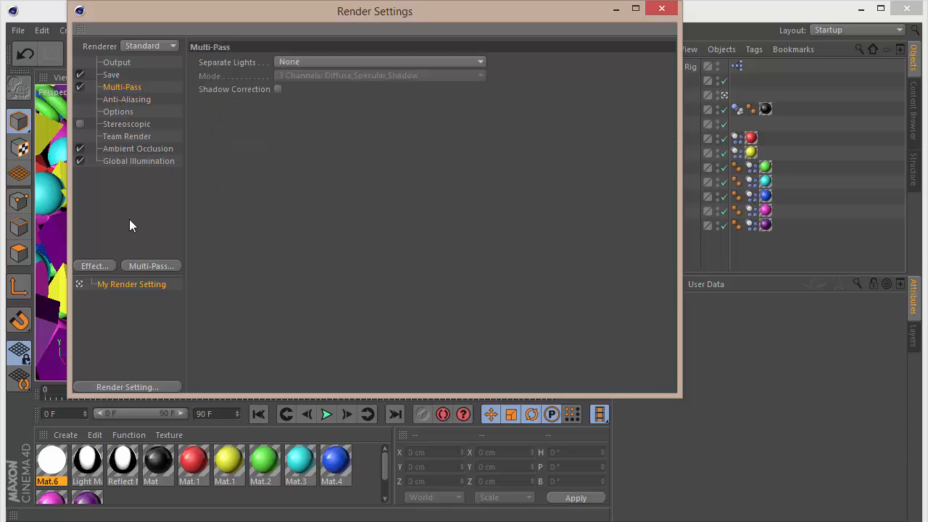
left_click(145, 266)
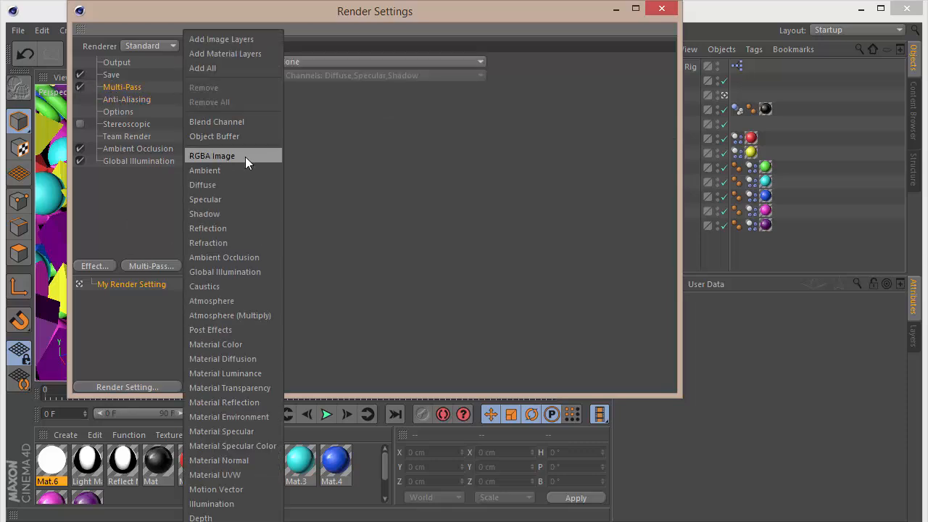
left_click(241, 198)
left_click(178, 262)
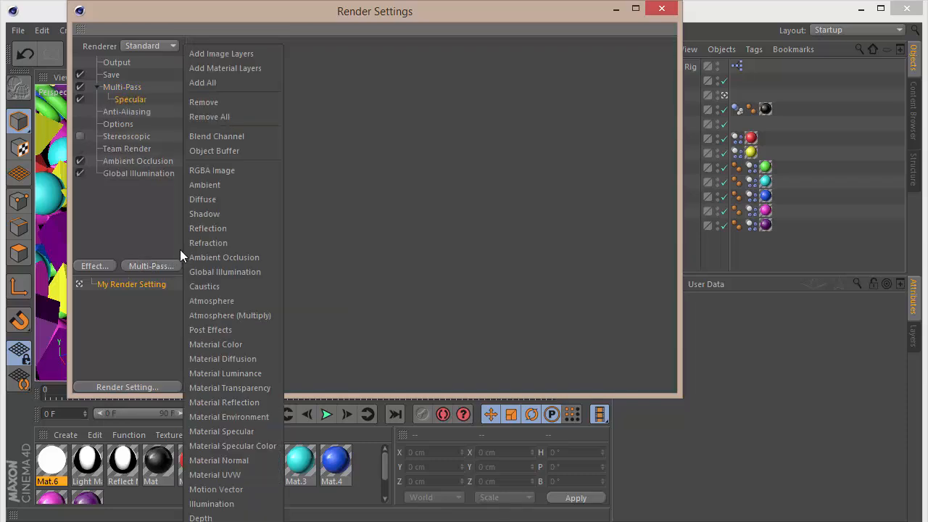
left_click(222, 214)
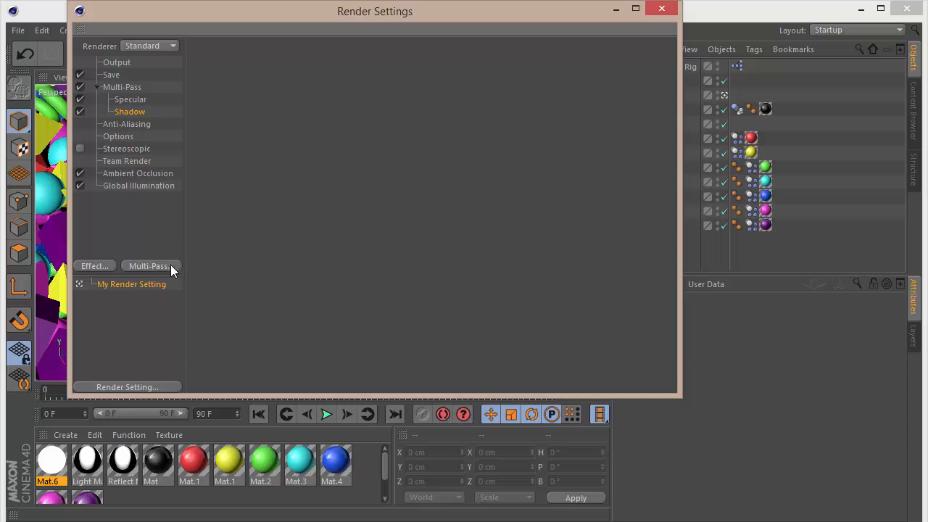
Add Reflection, Ambient Occlusion and Post Effects multi-passes.
left_click(171, 267)
left_click(225, 233)
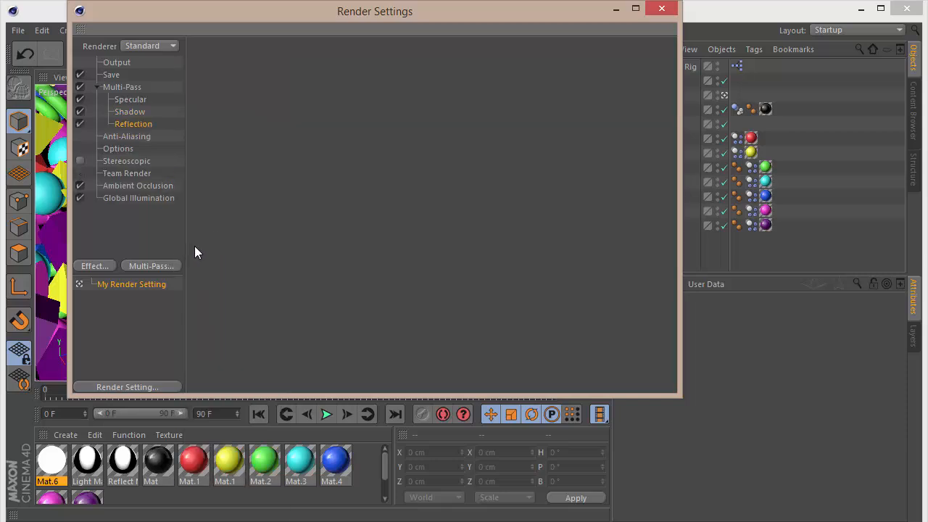
left_click(171, 266)
left_click(223, 258)
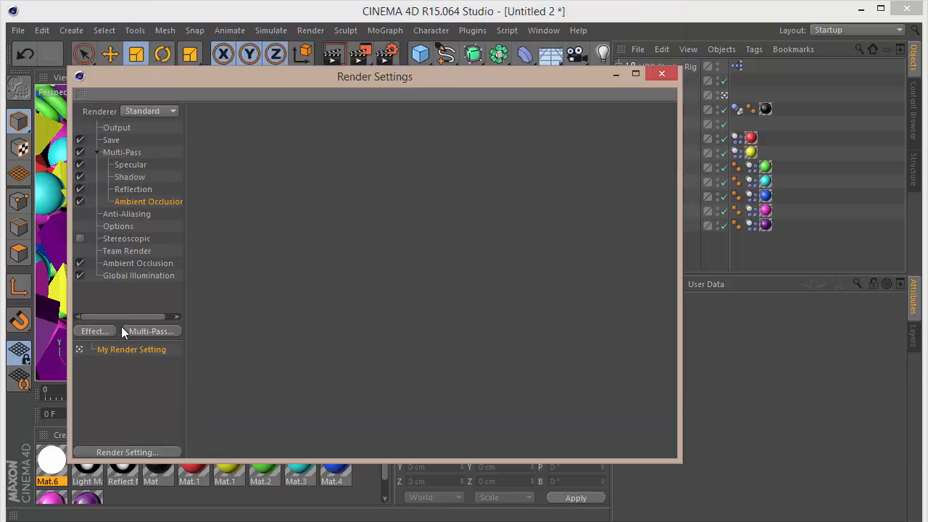
left_click(138, 331)
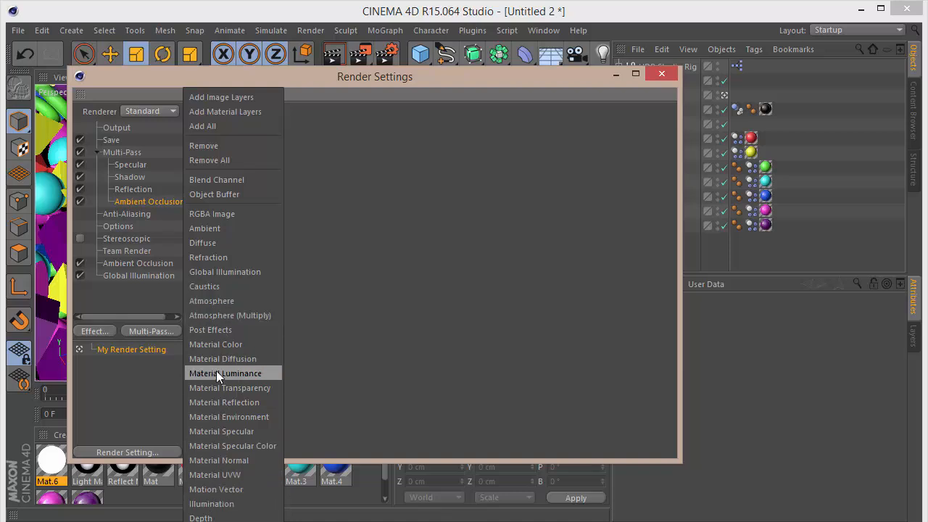
left_click(221, 330)
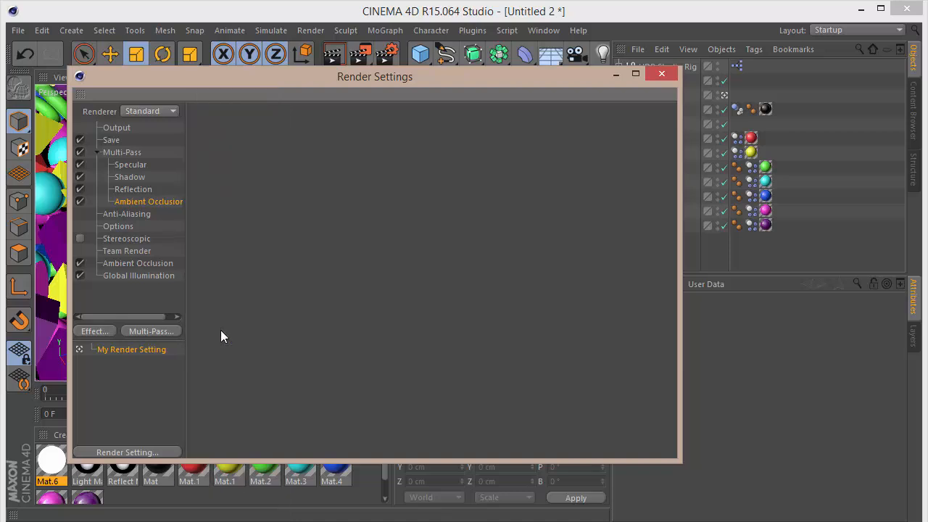
Set the regular image save format to PNG at 16 Bit/Channel.
left_click(111, 140)
left_click(321, 167)
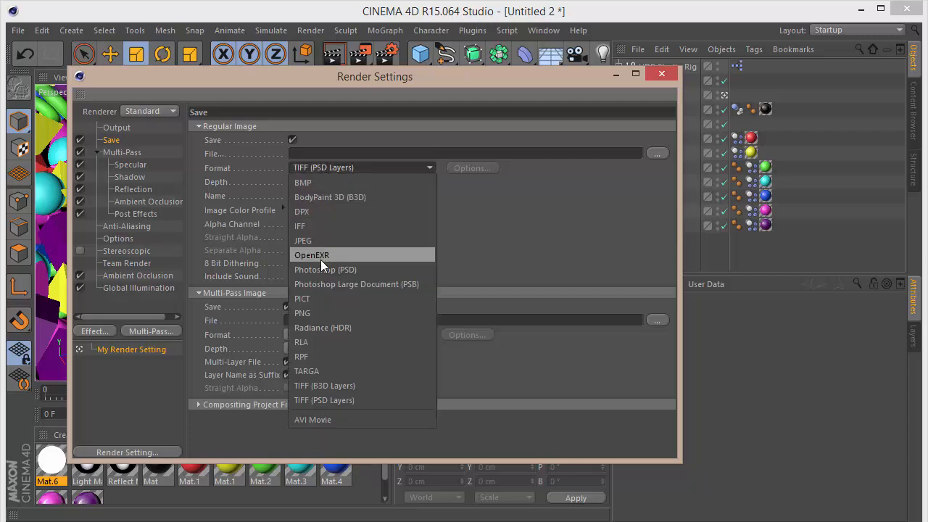
left_click(314, 310)
left_click(329, 181)
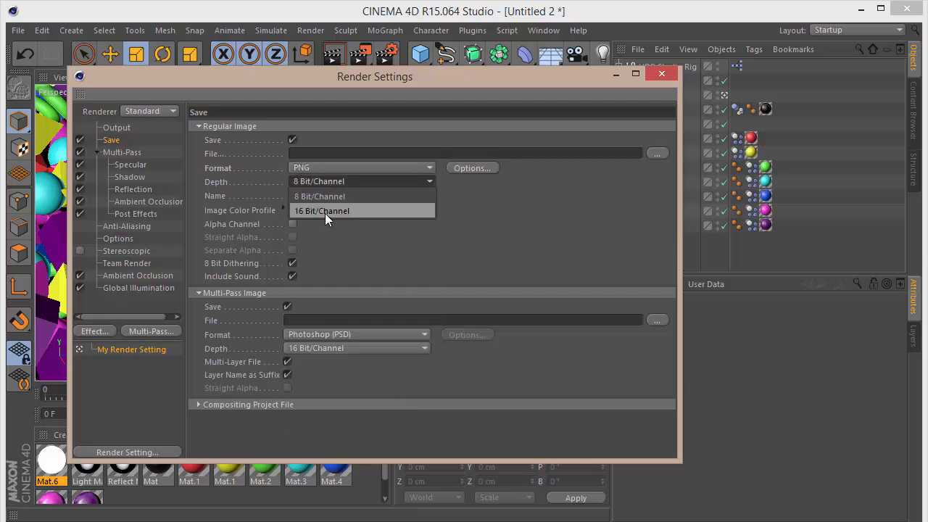
left_click(325, 213)
Set the multi-pass image format to PNG, close the settings and render the scene.
left_click(319, 335)
left_click(339, 215)
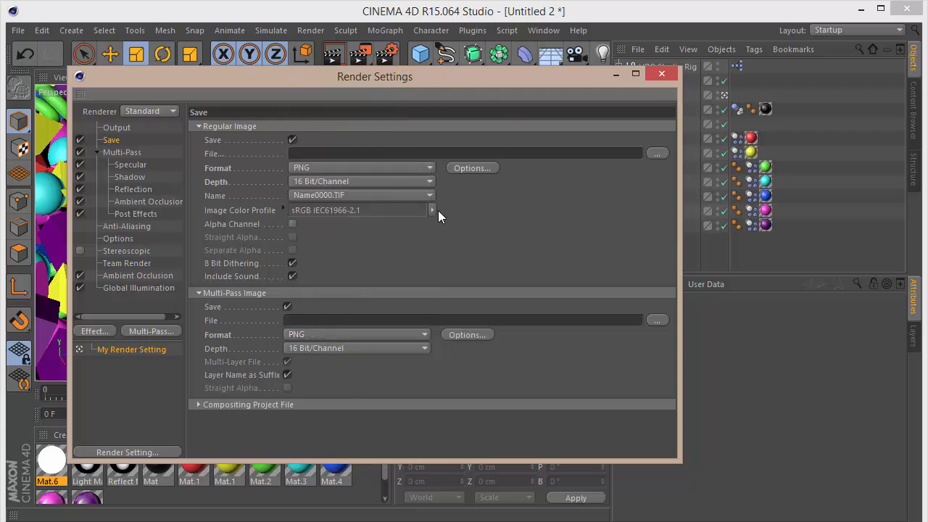
left_click(661, 73)
key("ctrl+r")
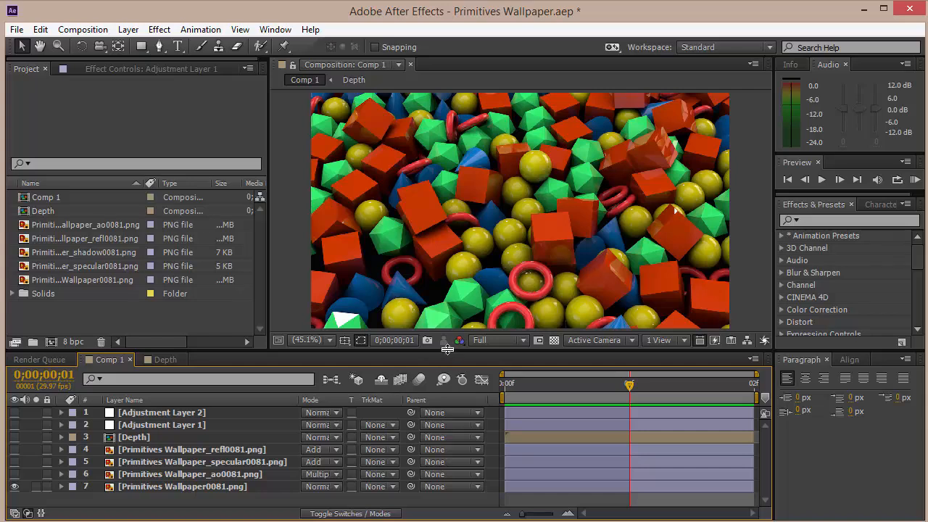
Switch to After Effects and set the ambient occlusion pass layer's opacity to 15%.
left_click_drag(447, 351, 445, 332)
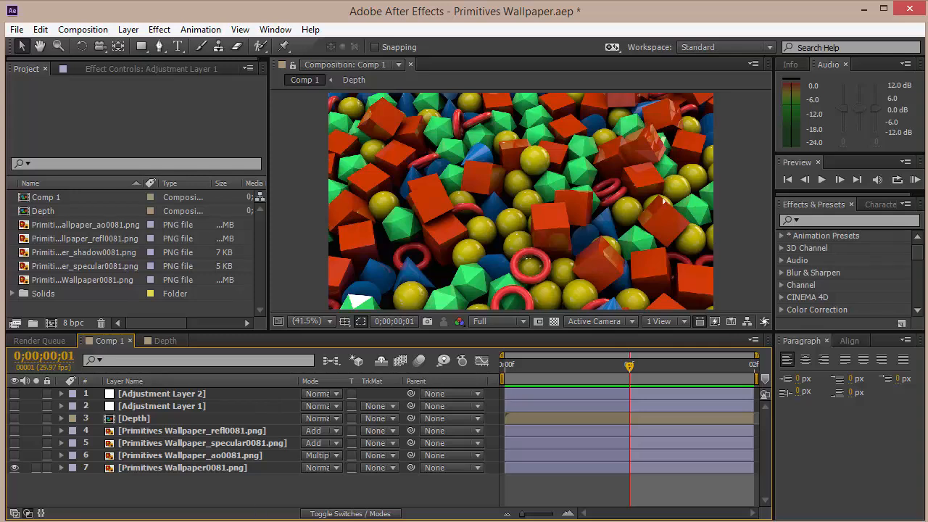
left_click(227, 468)
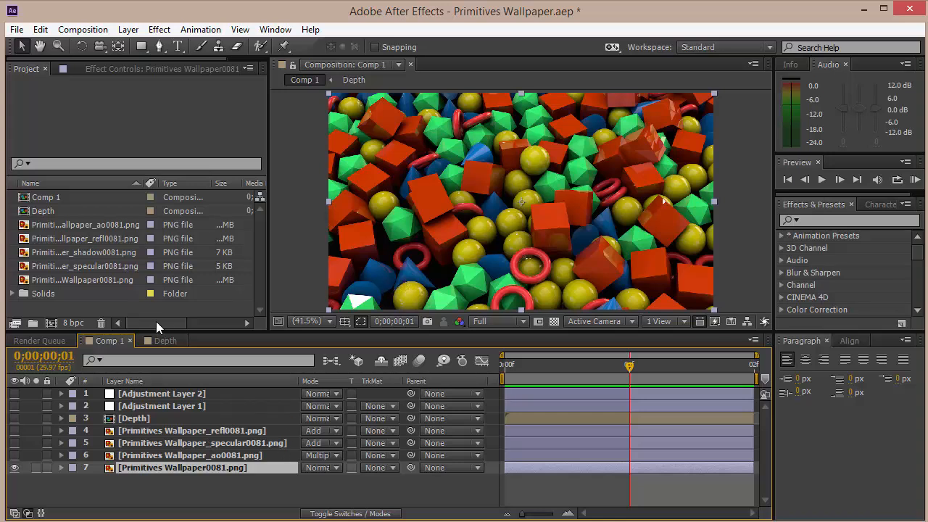
left_click(197, 455)
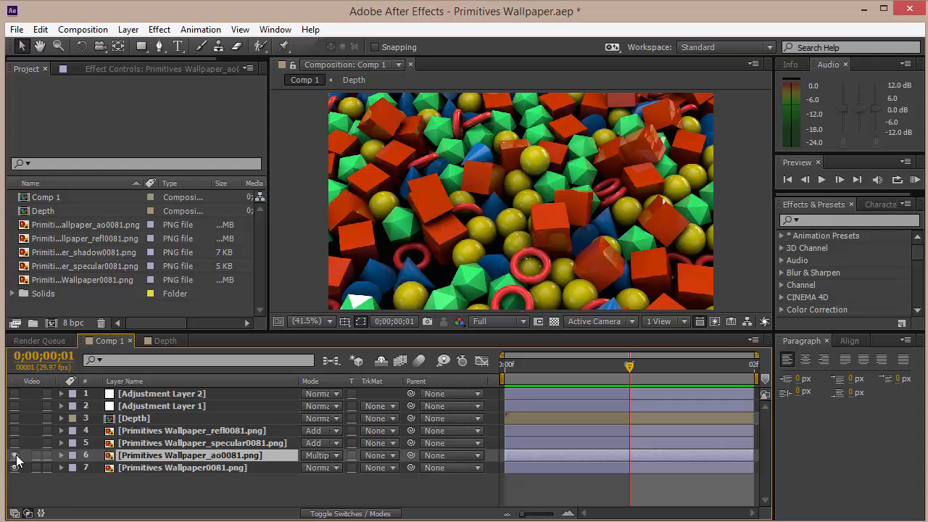
key("t")
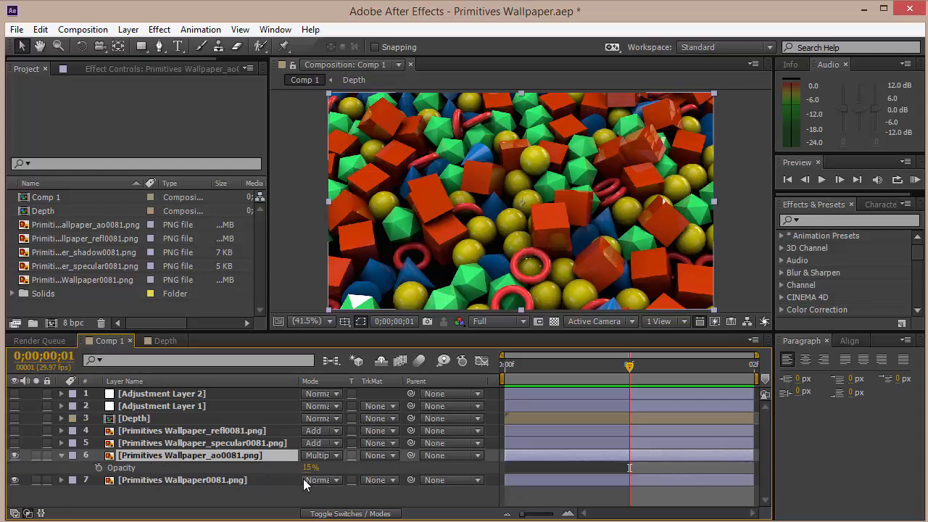
left_click_drag(306, 468, 493, 470)
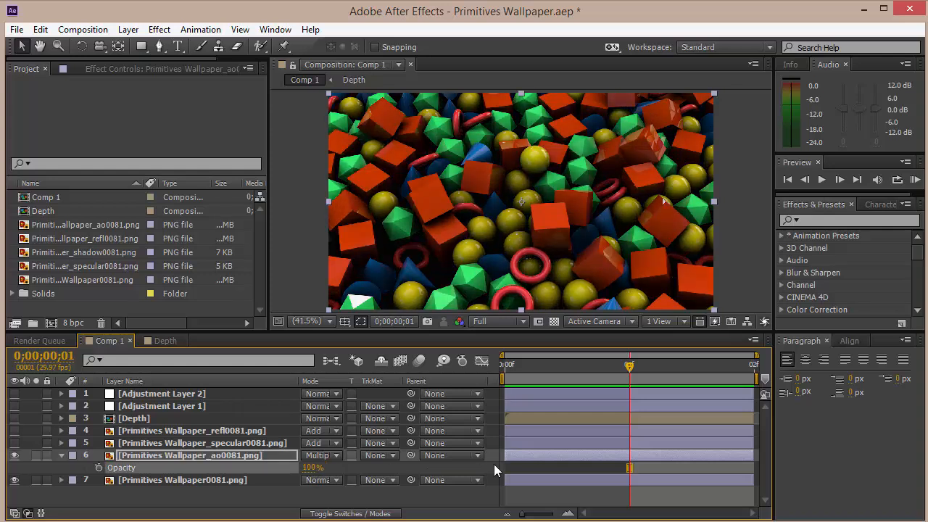
left_click(307, 468)
type("15")
key("Return")
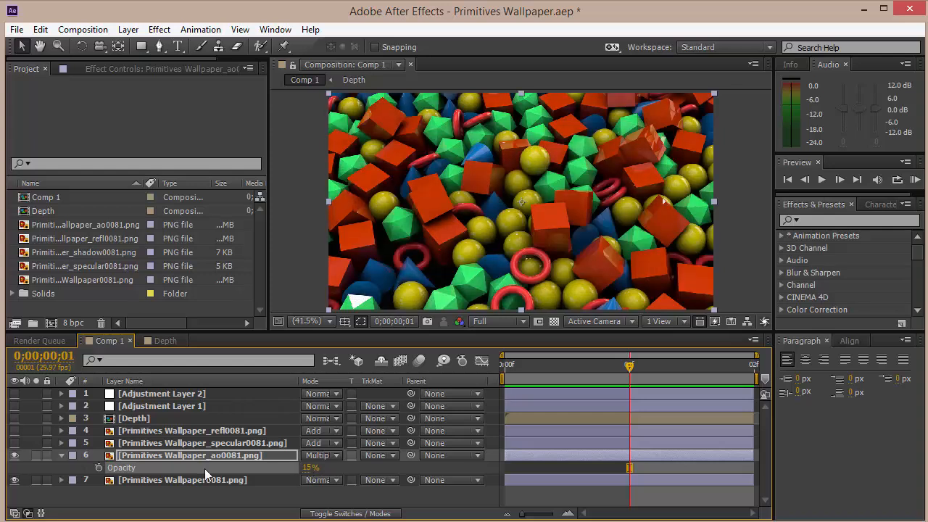
Turn on visibility of the specular pass layer.
left_click(61, 455)
left_click(229, 444)
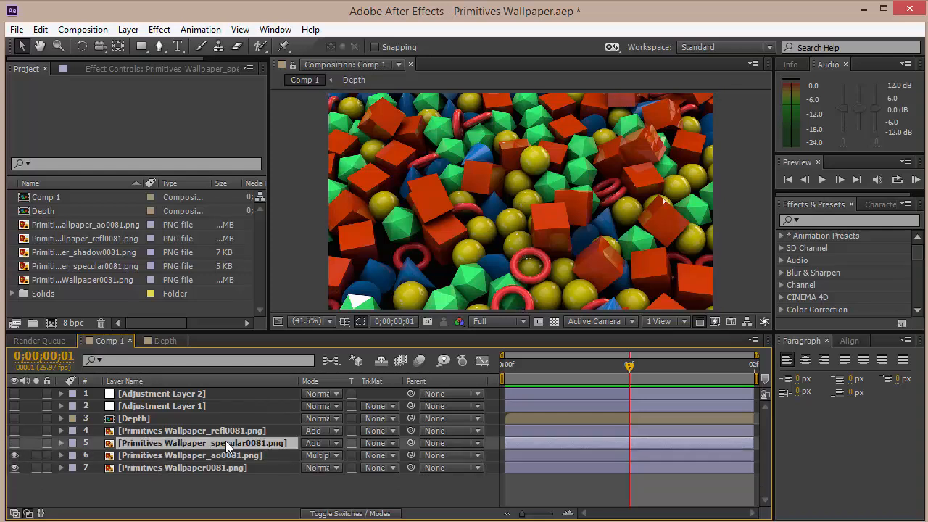
left_click(14, 456)
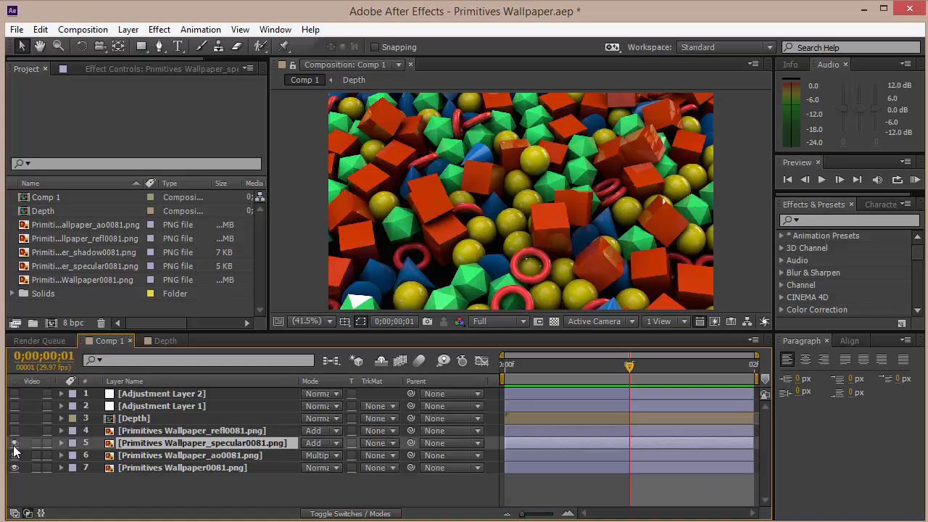
left_click_drag(14, 456, 14, 443)
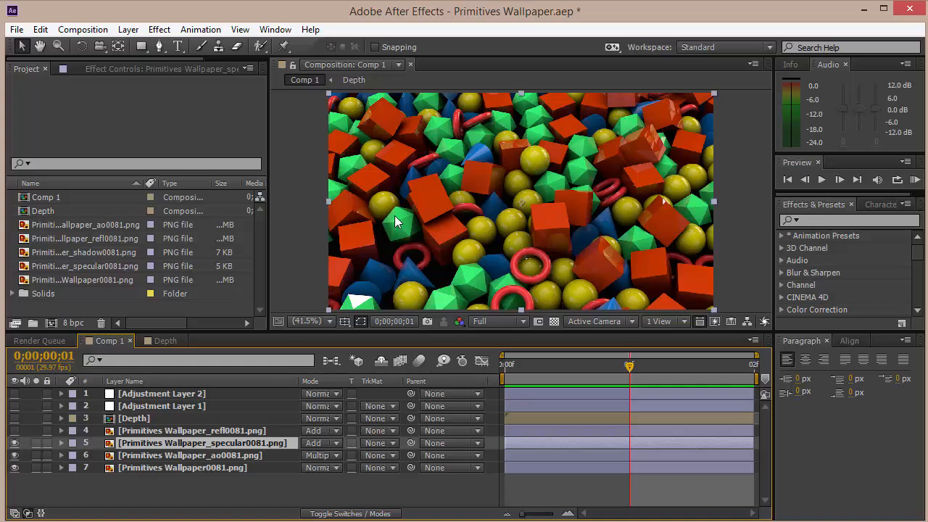
scroll(358, 192, "up", 4)
scroll(358, 193, "up", 2)
scroll(358, 192, "down", 4)
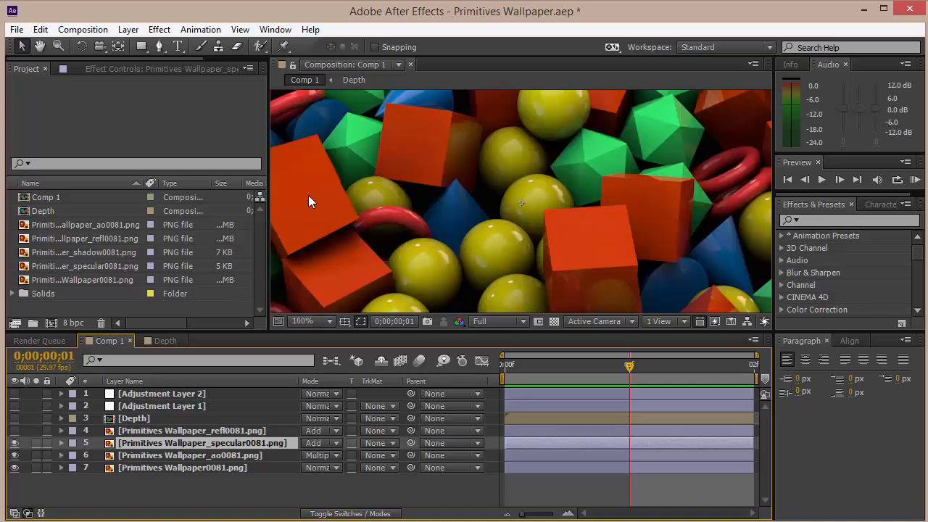
Toggle the reflection and specular pass layers to compare their effect on the zoomed-in image.
left_click(15, 432)
left_click(16, 432)
left_click(113, 70)
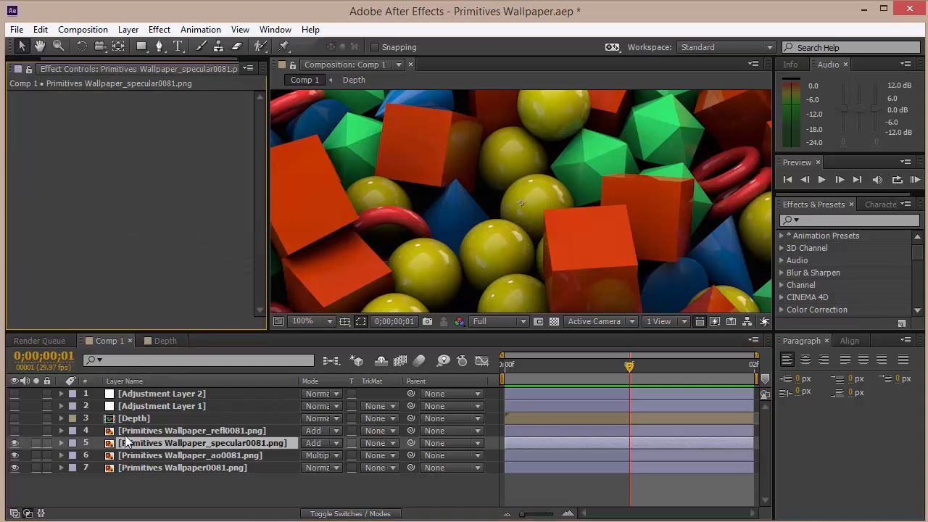
left_click(168, 444)
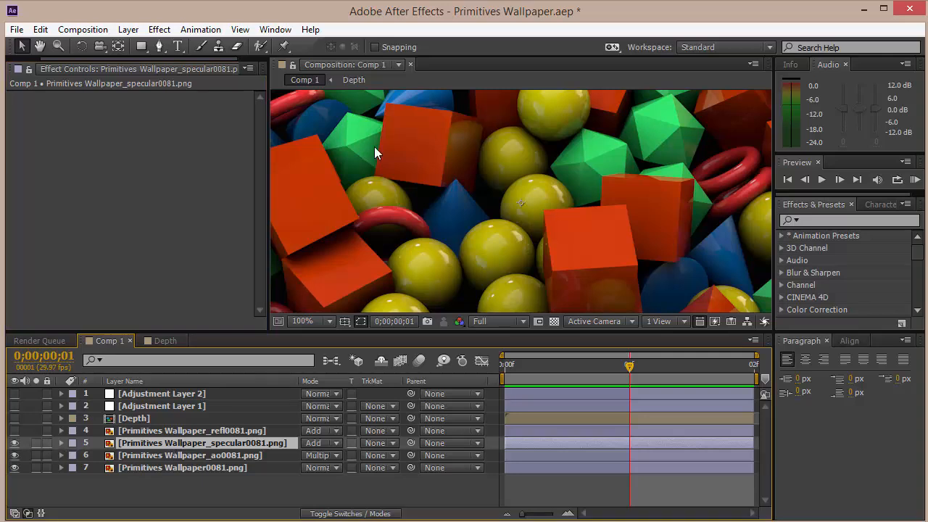
key("h")
left_click_drag(341, 160, 656, 320)
key("v")
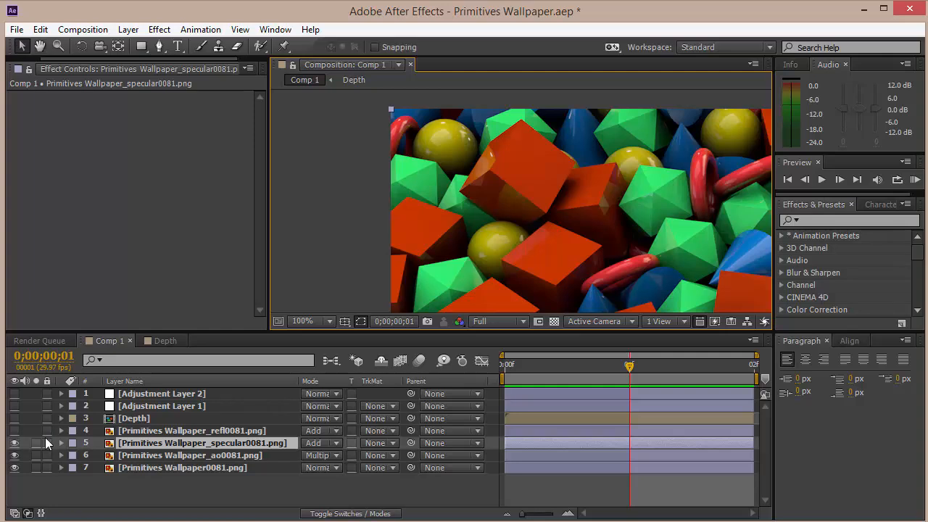
left_click(14, 443)
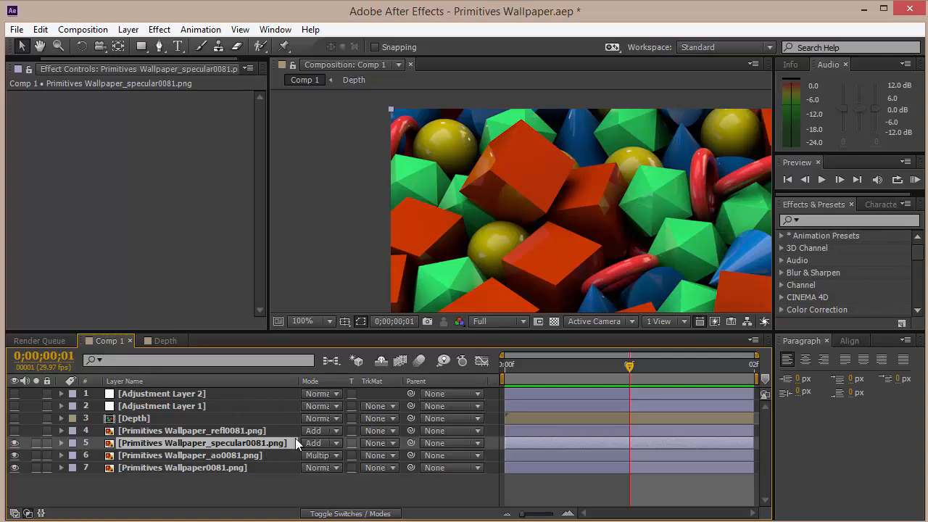
key("t")
key("t")
Turn on the reflection pass layer's visibility and fit the composition in the viewer.
left_click(129, 431)
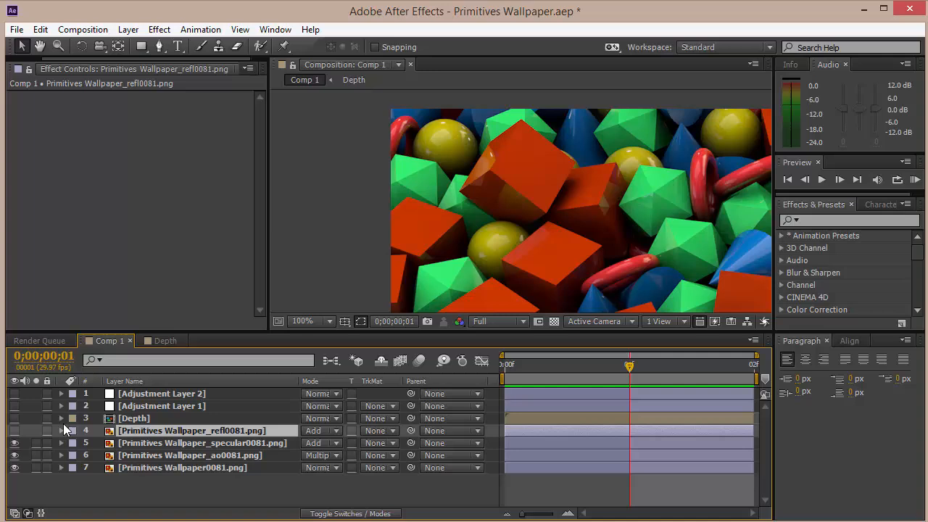
left_click(15, 431)
key("t")
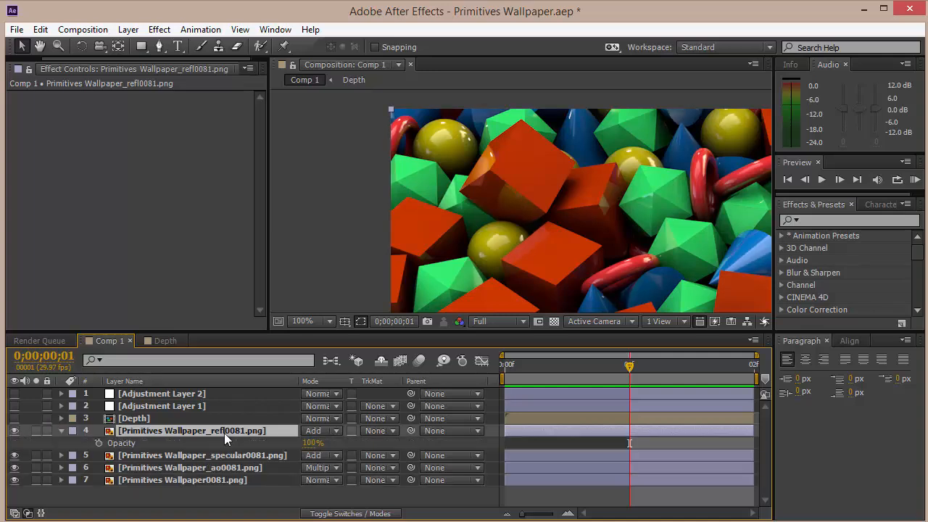
key("t")
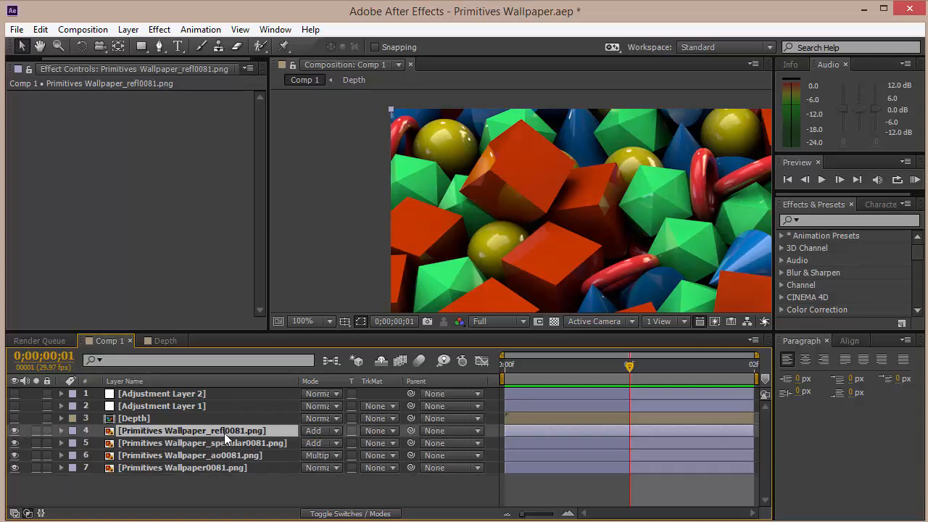
left_click(315, 321)
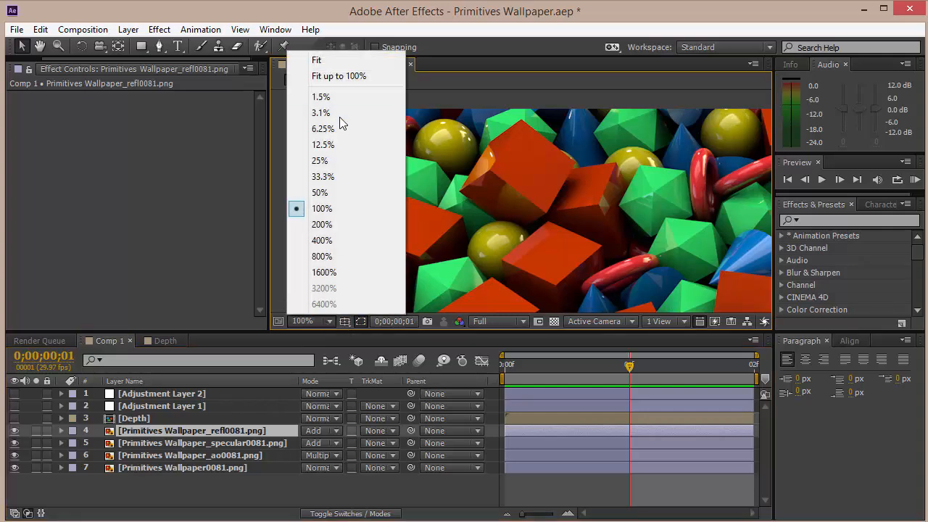
left_click(341, 64)
Turn on the first adjustment layer's Camera Lens Blur and zoom to 200% to inspect the depth-of-field blur.
left_click(137, 405)
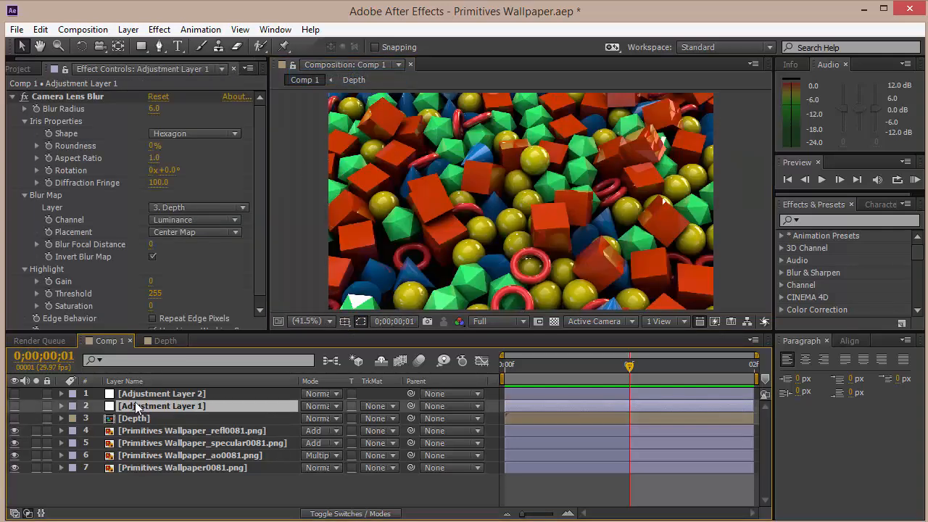
left_click(15, 406)
scroll(438, 274, "up", 4)
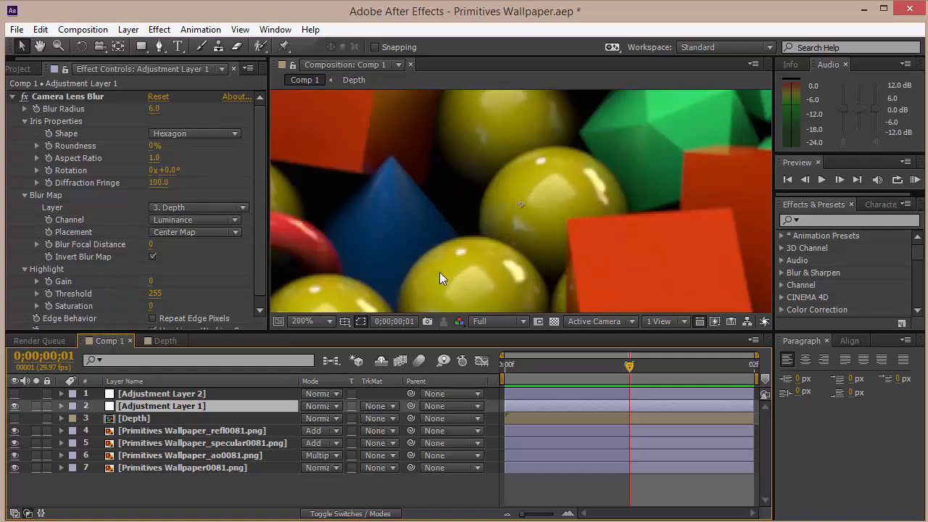
key("space")
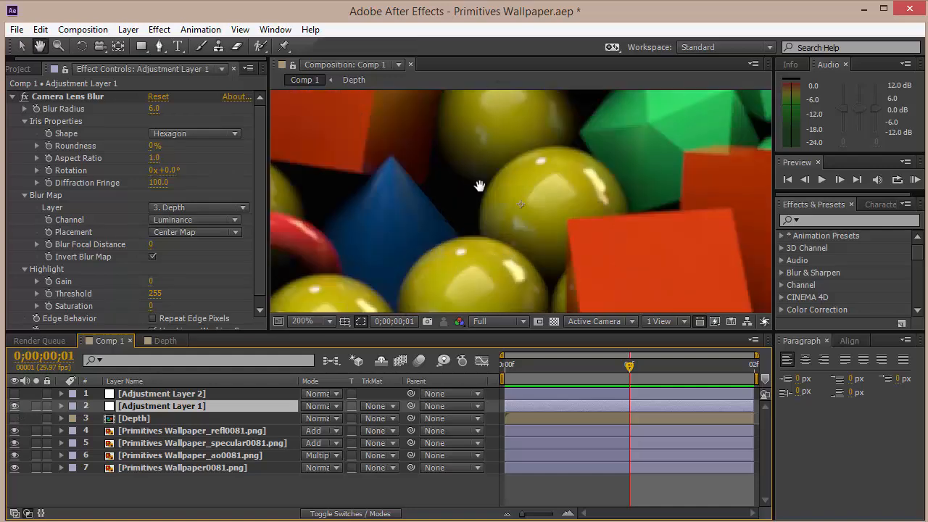
left_click_drag(479, 186, 440, 2)
left_click_drag(450, 166, 414, 1)
left_click_drag(469, 167, 447, 131)
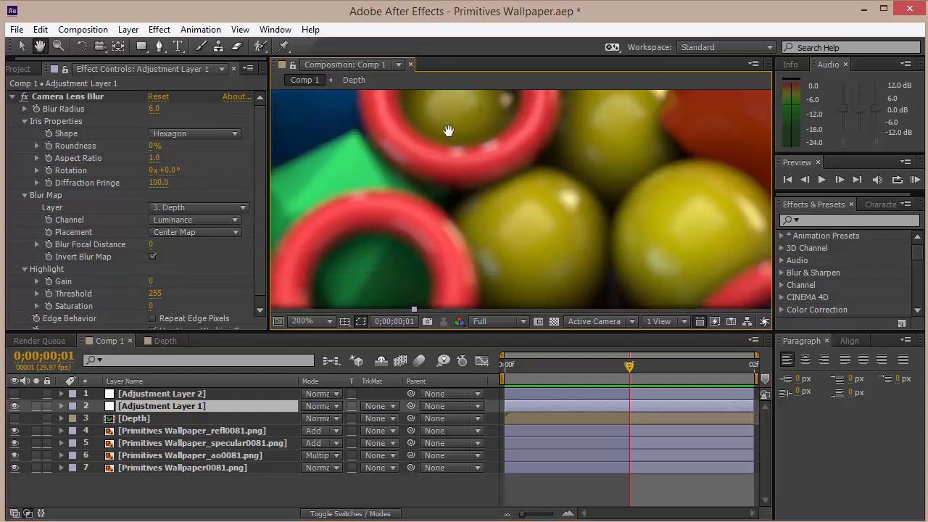
key("v")
Open the Depth composition, toggle the white gradient solid's visibility to inspect the mask, then close it.
left_click(145, 419)
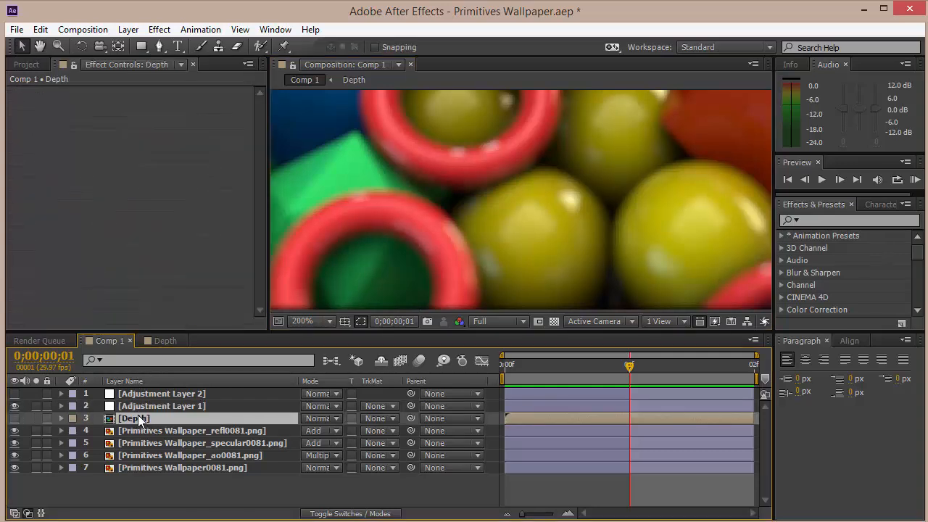
left_click(165, 341)
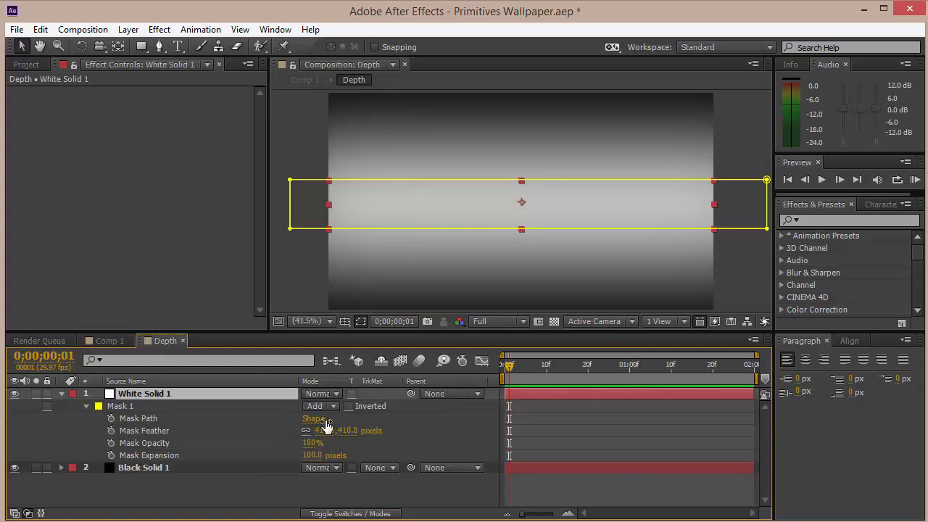
left_click(457, 407)
left_click(14, 393)
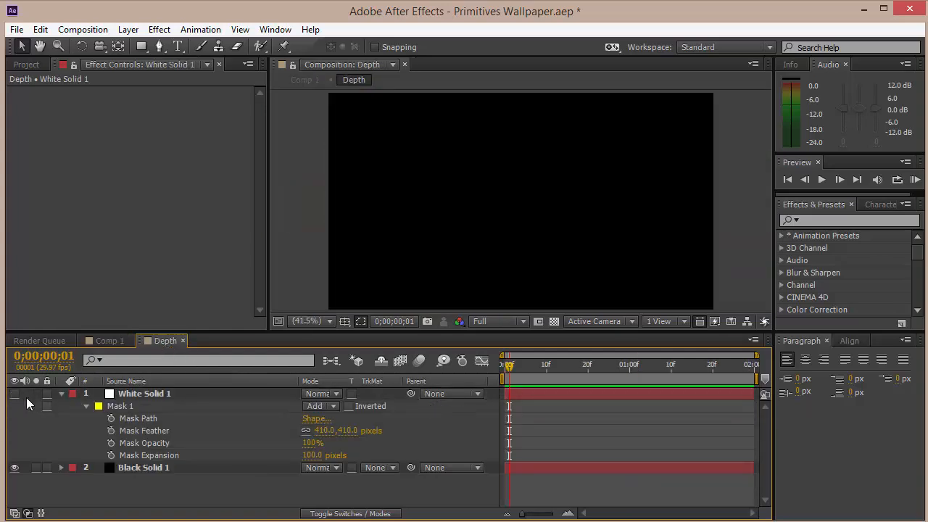
left_click(144, 467)
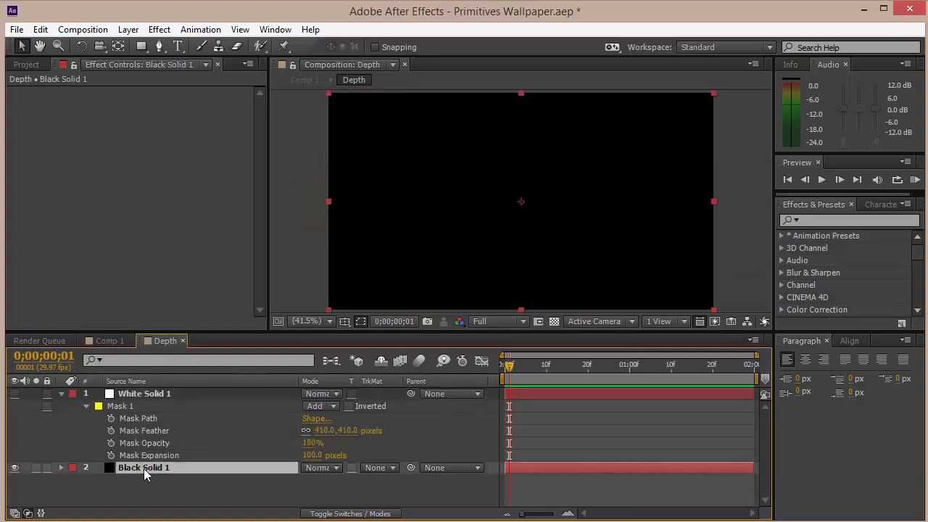
left_click(14, 393)
left_click(141, 397)
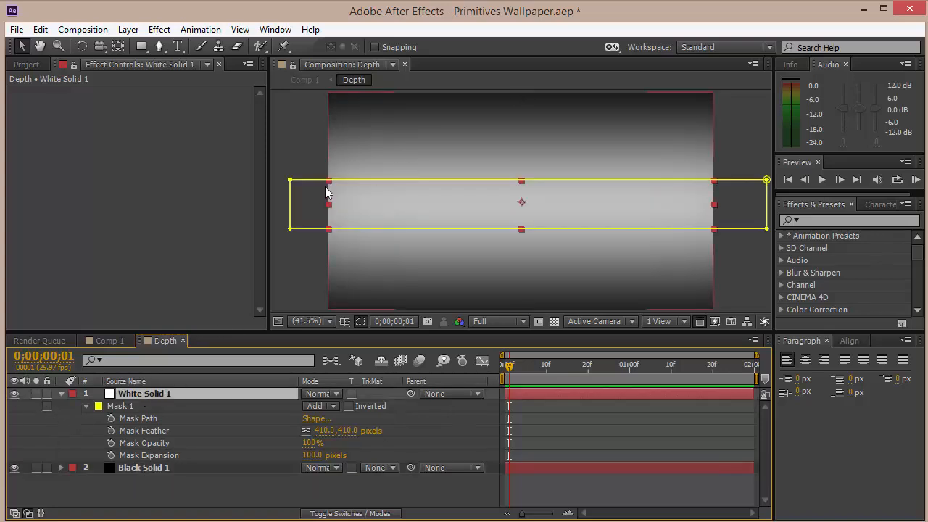
left_click(141, 46)
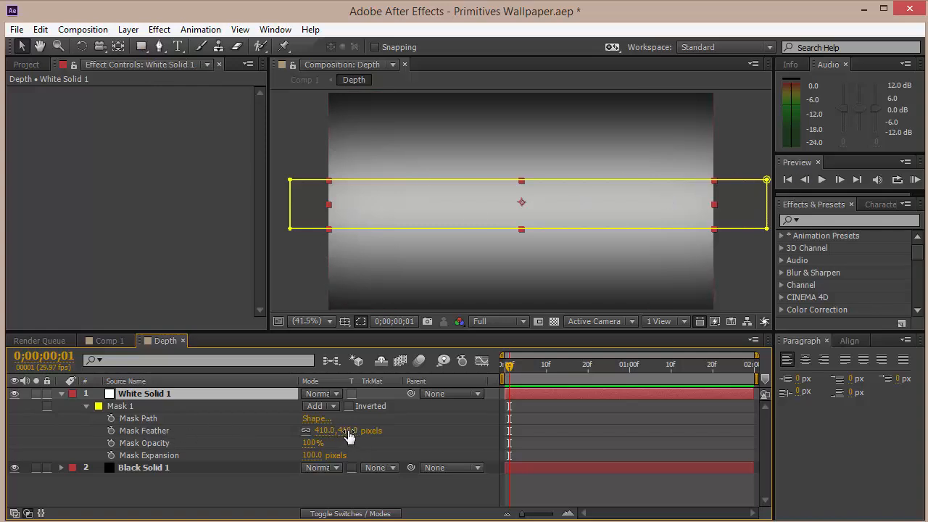
left_click(183, 341)
Examine the Depth composition in the project list and toggle the Depth layer's visibility in Comp 1.
left_click(29, 65)
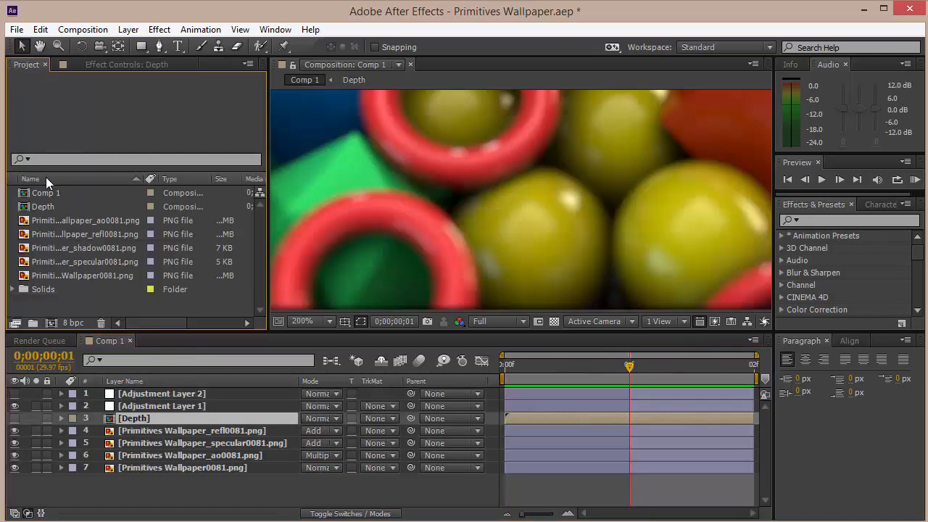
left_click(45, 207)
left_click(14, 421)
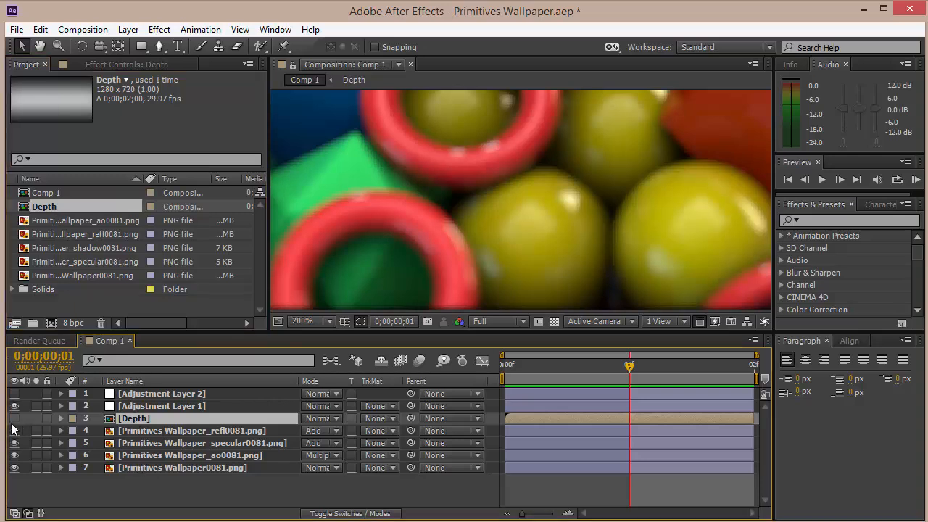
left_click(14, 421)
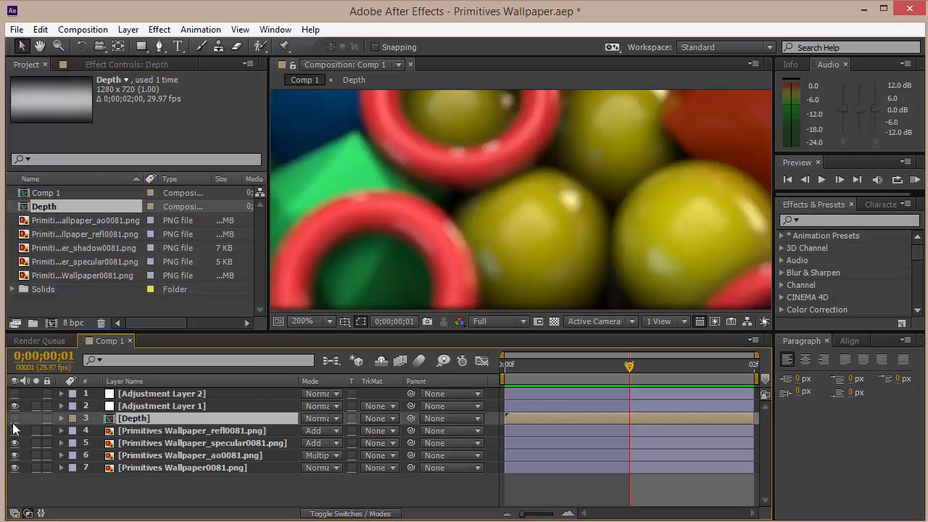
left_click(255, 480)
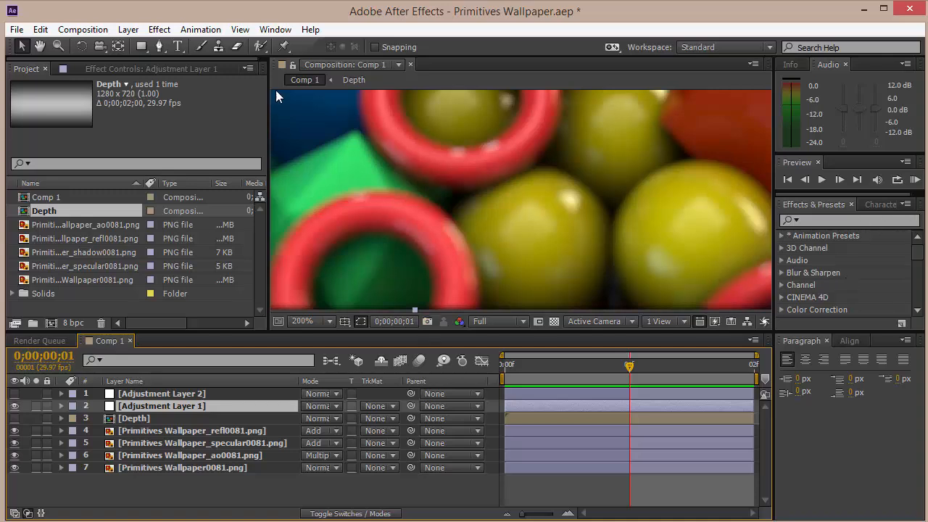
left_click(168, 68)
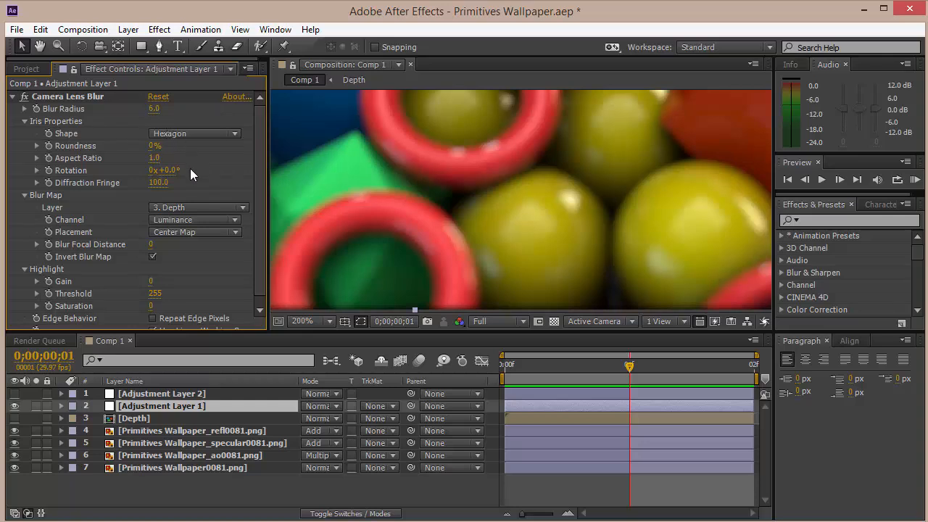
Review the Camera Lens Blur blur map set to 3. Depth, fit the view, and toggle Invert Blur Map to compare.
left_click(184, 208)
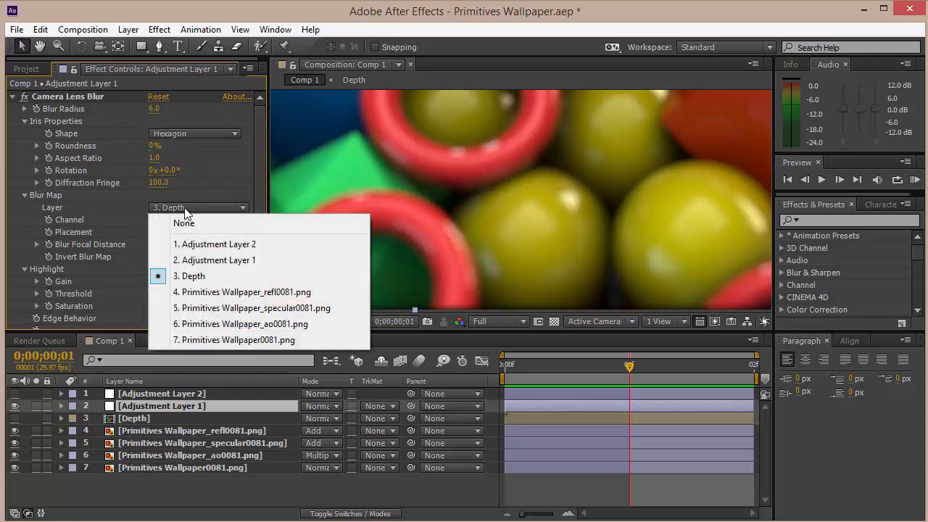
left_click(197, 275)
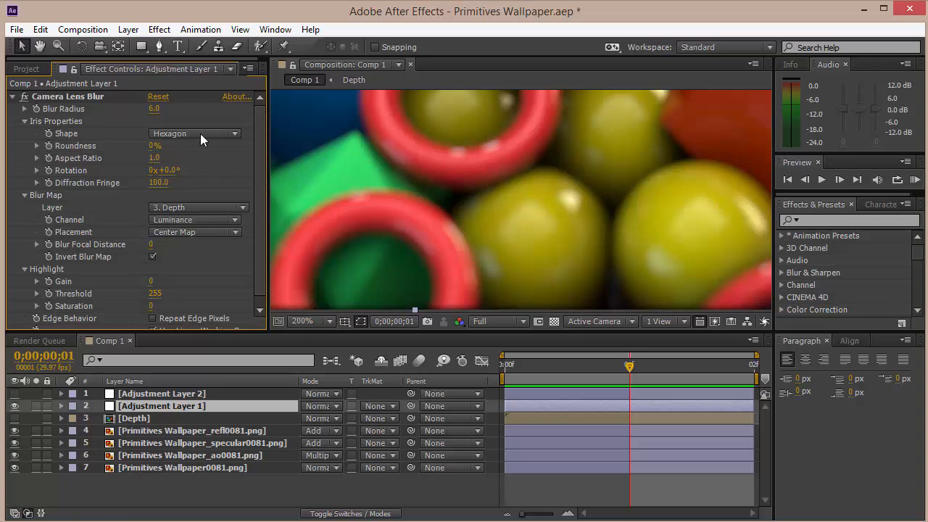
left_click(153, 256)
left_click(303, 321)
left_click(341, 78)
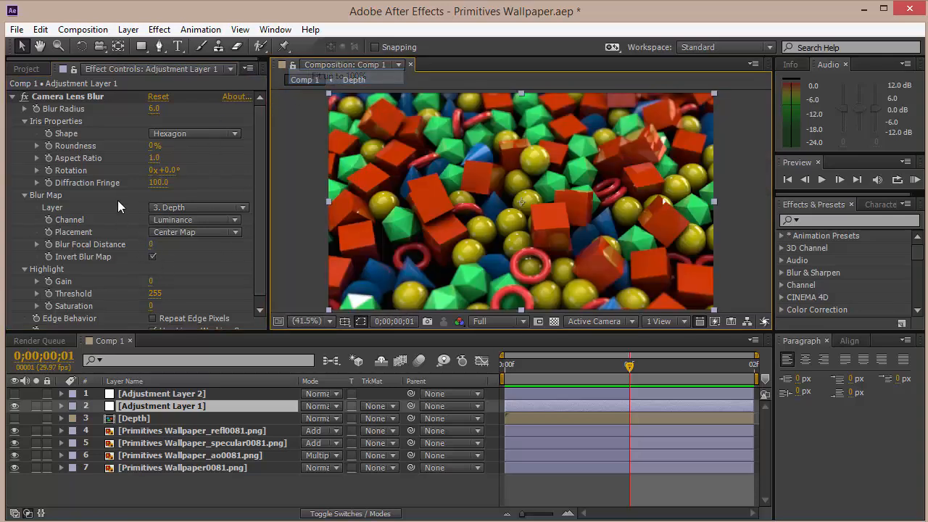
left_click(151, 257)
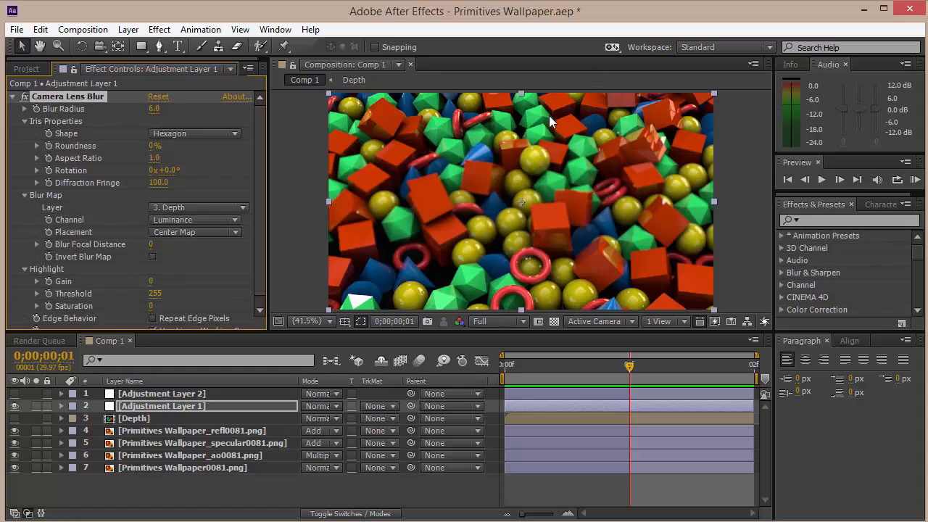
left_click(152, 257)
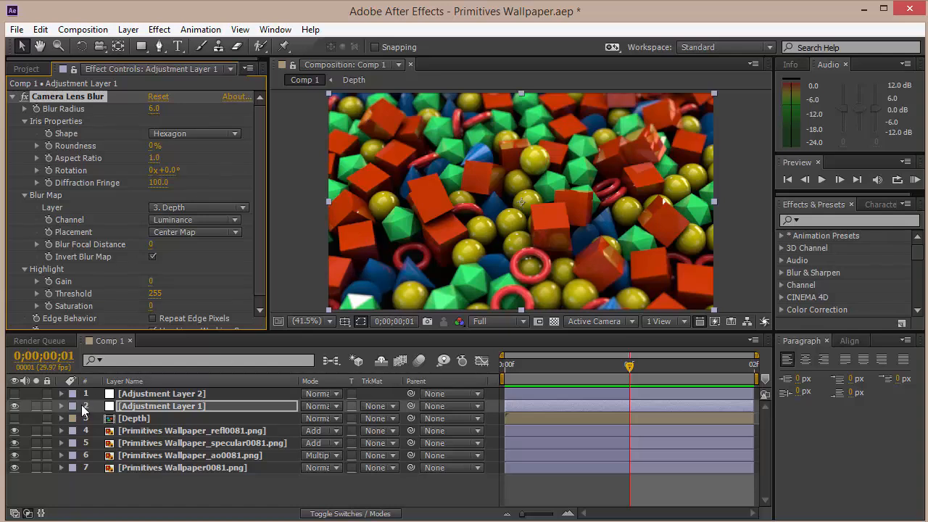
Turn on the second adjustment layer and expand its Color Balance, Curves and Tint effects, showing the Curves green channel.
left_click(145, 395)
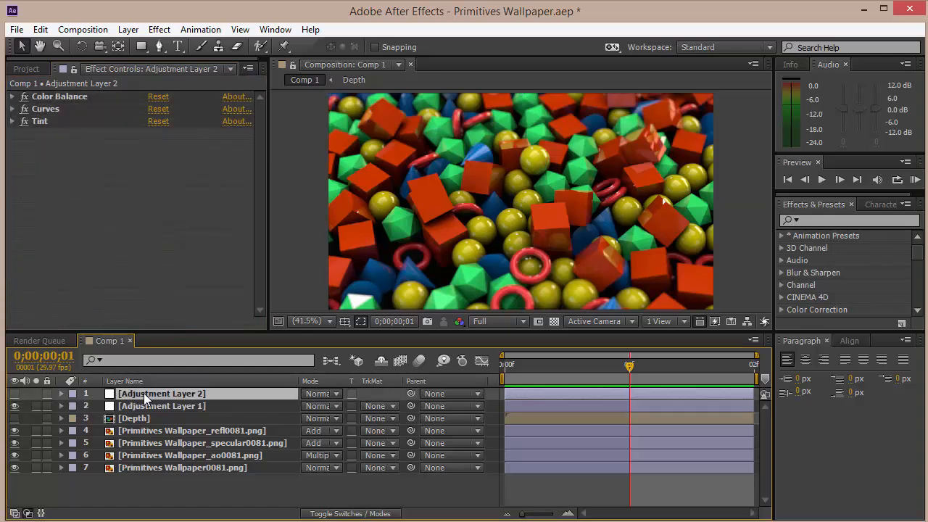
left_click(13, 394)
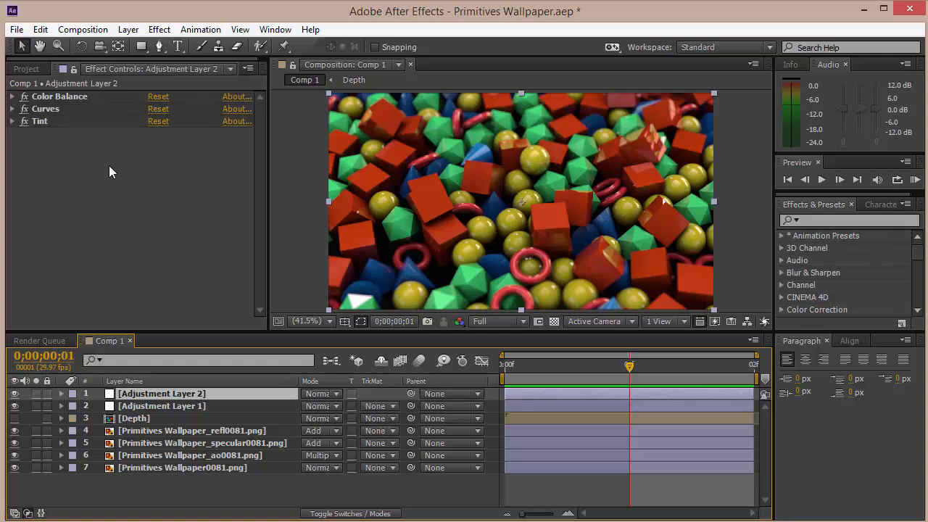
left_click(12, 97)
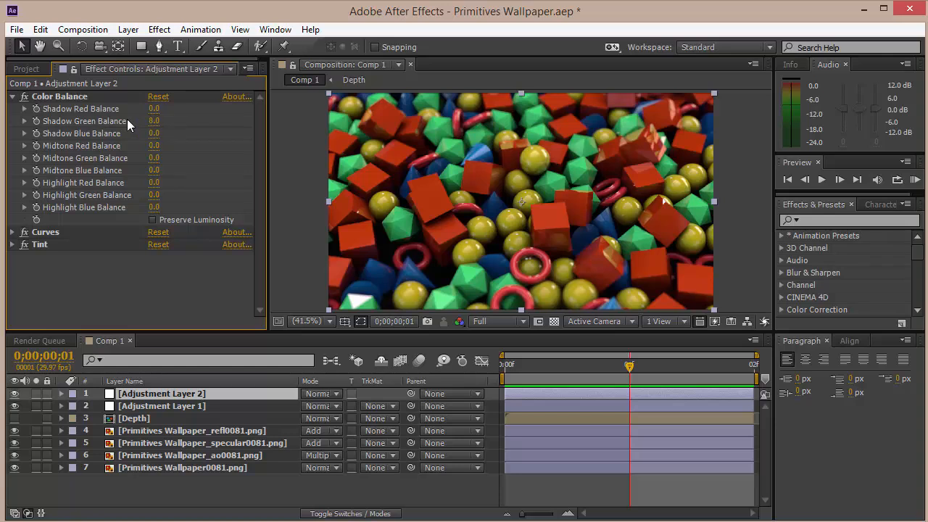
left_click(13, 233)
left_click(184, 167)
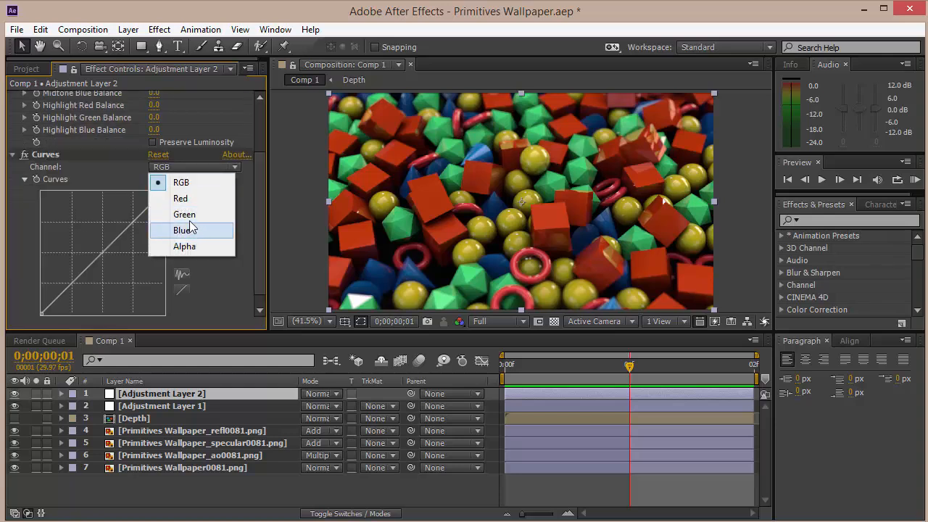
left_click(184, 215)
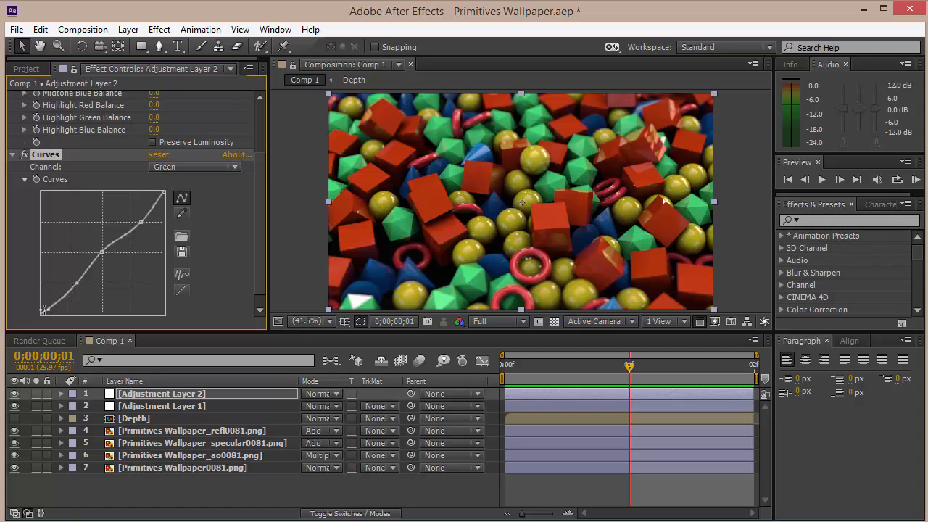
scroll(187, 204, "down", 1)
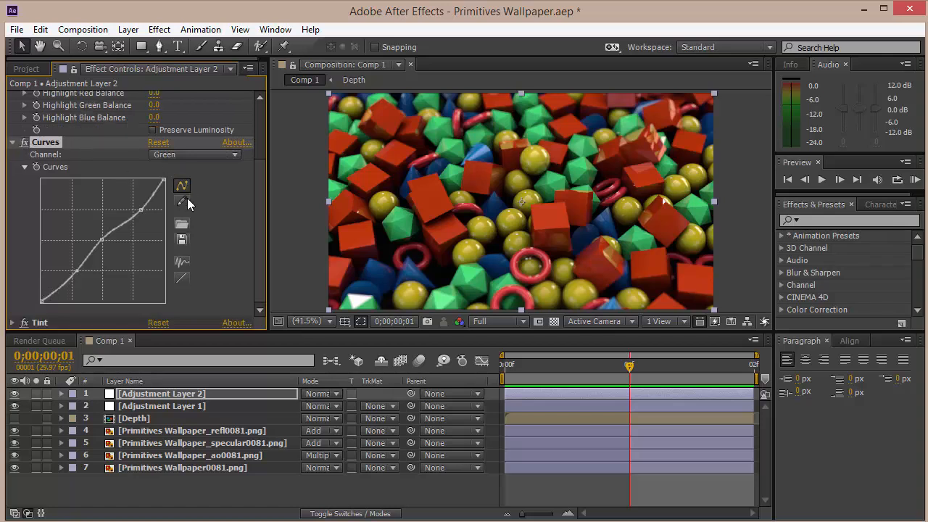
left_click(12, 322)
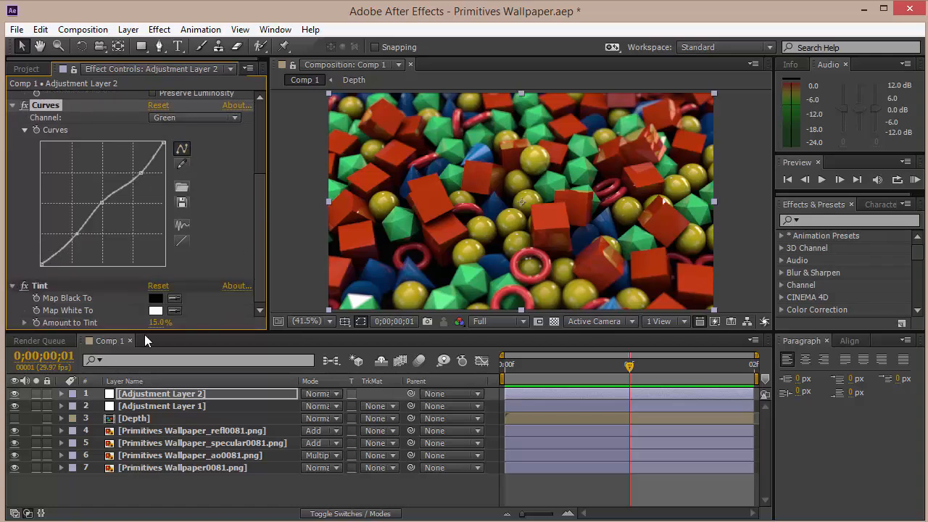
scroll(195, 241, "up", 5)
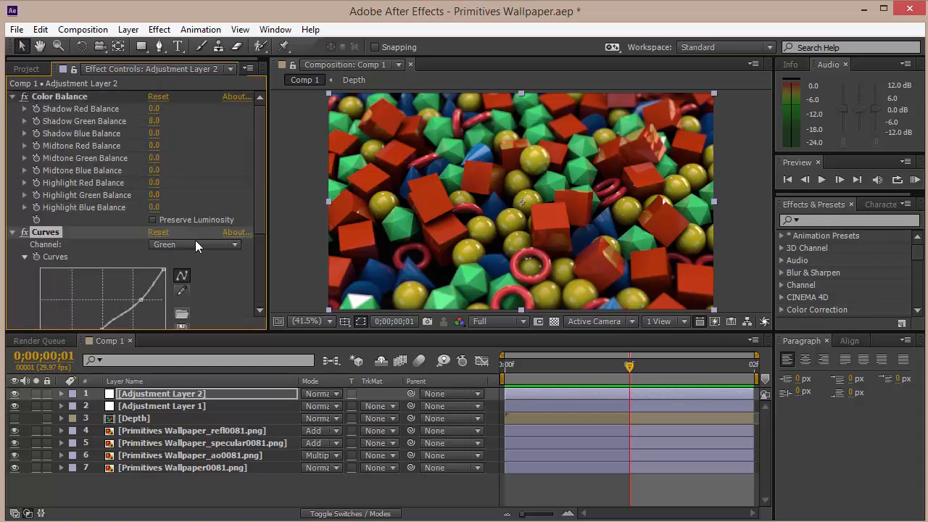
Collapse the three effects and toggle the Color Balance and Curves effects off and on to compare their impact.
left_click(12, 97)
left_click(12, 108)
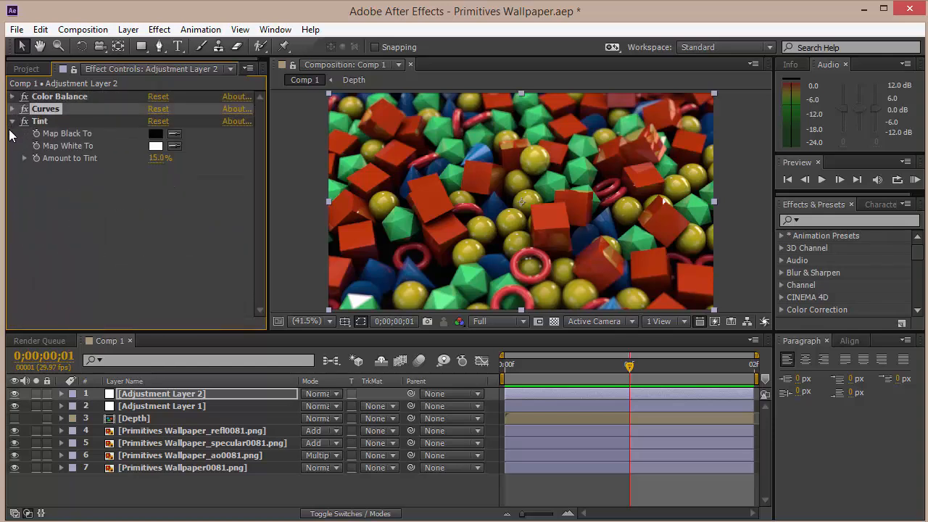
left_click(11, 121)
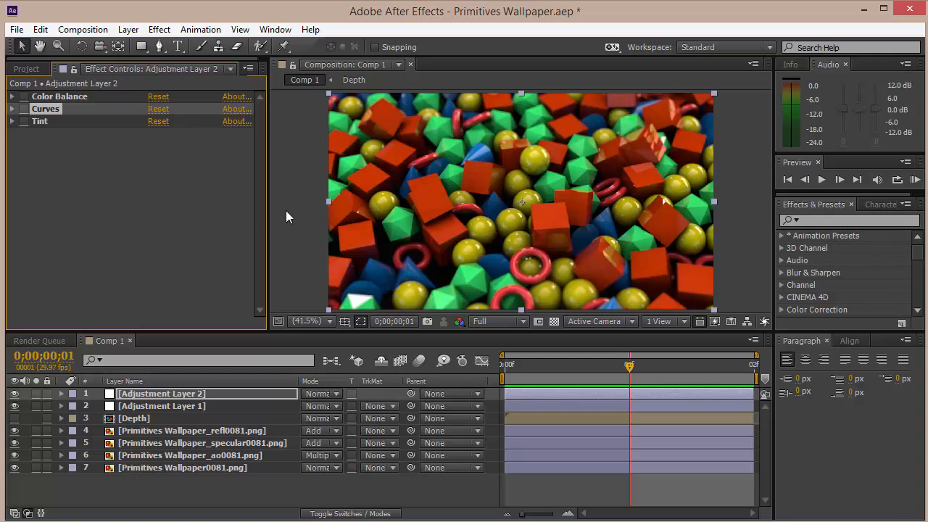
left_click(24, 96)
left_click(23, 109)
left_click(26, 108)
left_click(26, 108)
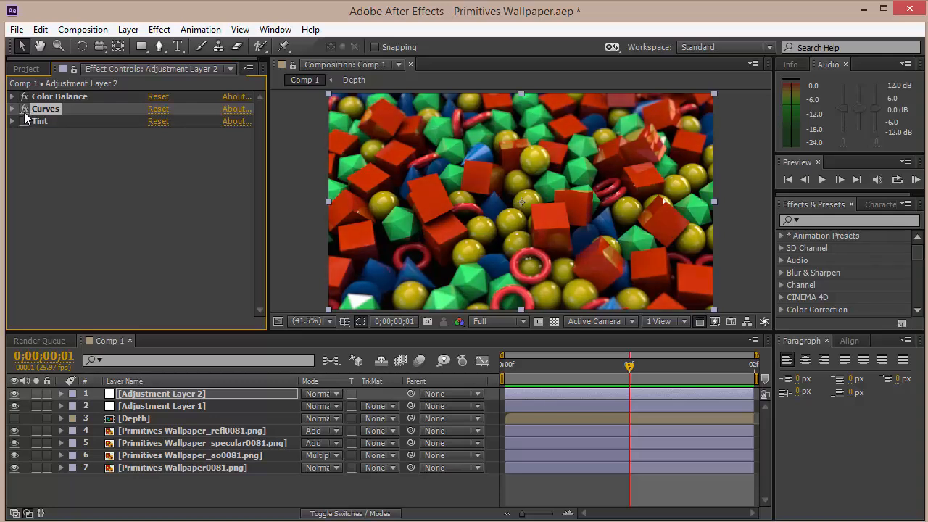